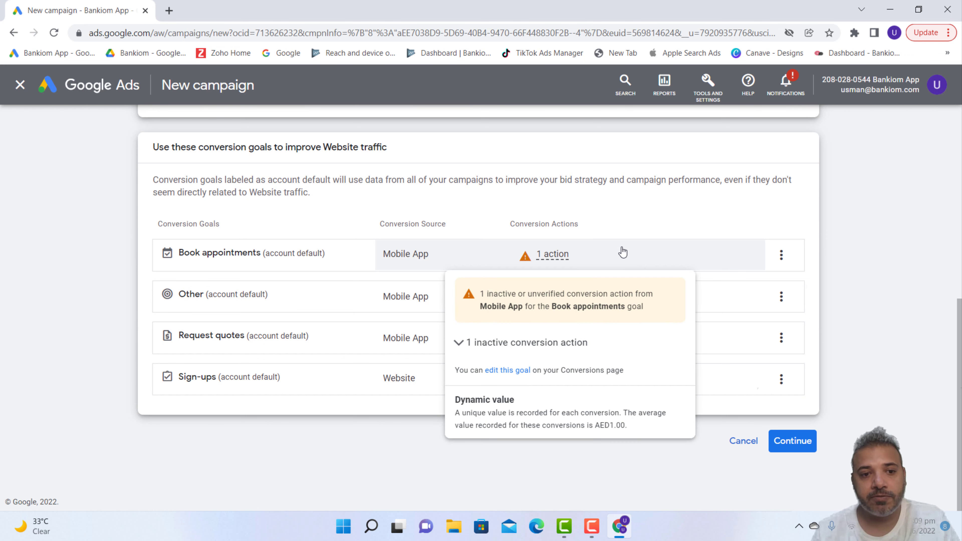
Remove the Book appointments, Other and Request quotes conversion goals from the campaign, leaving only Sign-ups.
{"action": "left_click", "coordinate": [341, 236]}
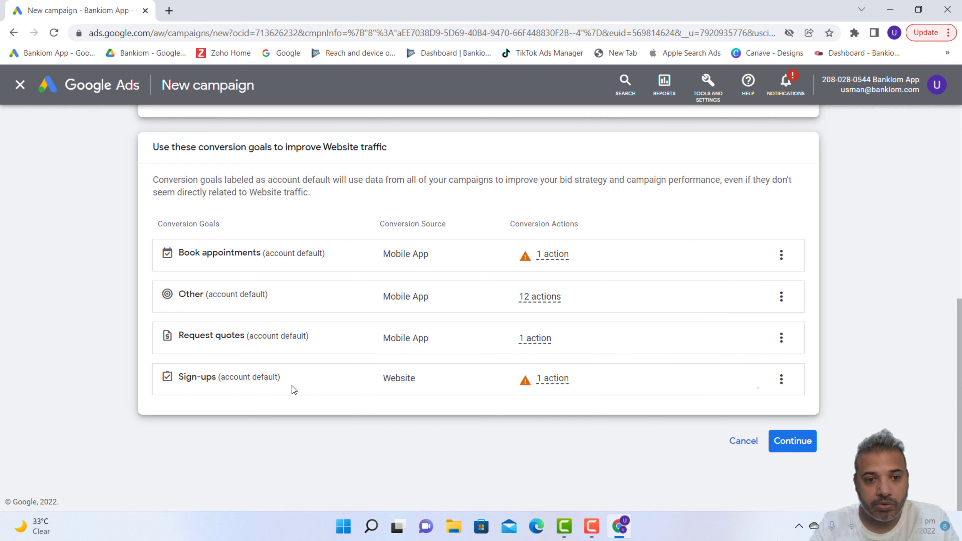
{"action": "left_click", "coordinate": [782, 255]}
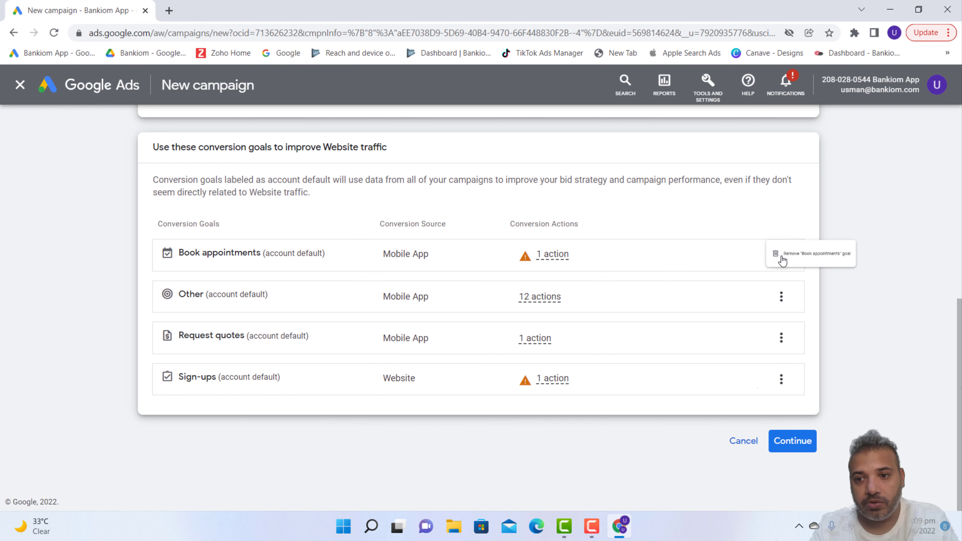
{"action": "left_click", "coordinate": [781, 262]}
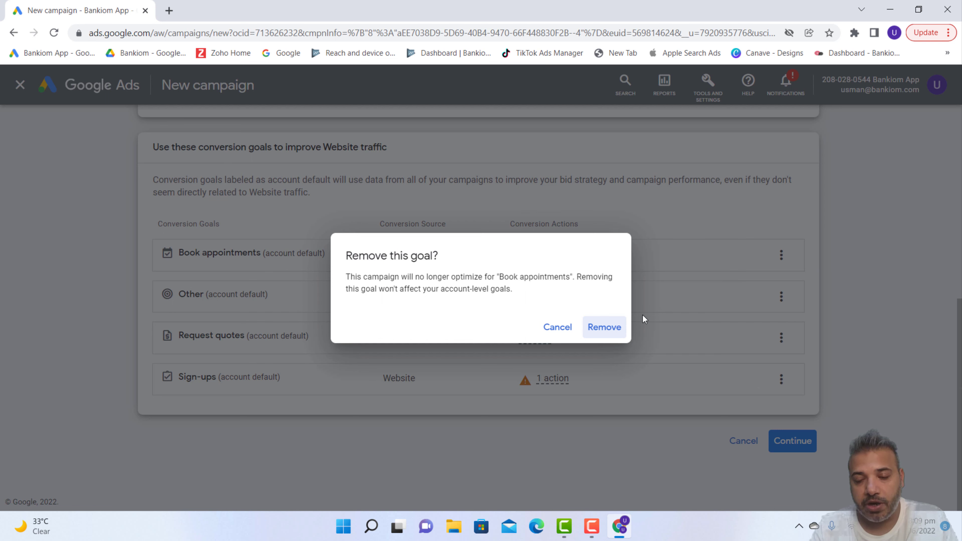
{"action": "left_click", "coordinate": [610, 329]}
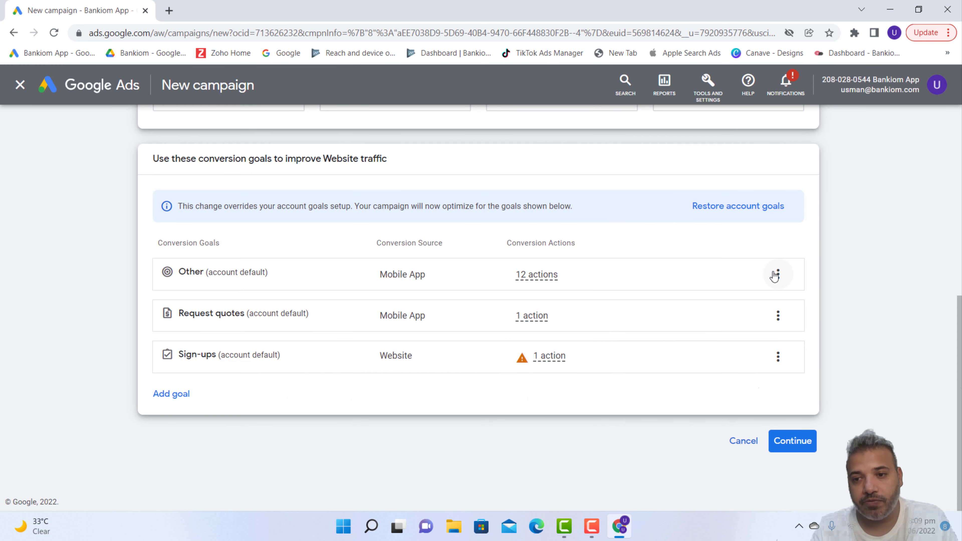
{"action": "left_click", "coordinate": [775, 276]}
{"action": "left_click", "coordinate": [799, 284]}
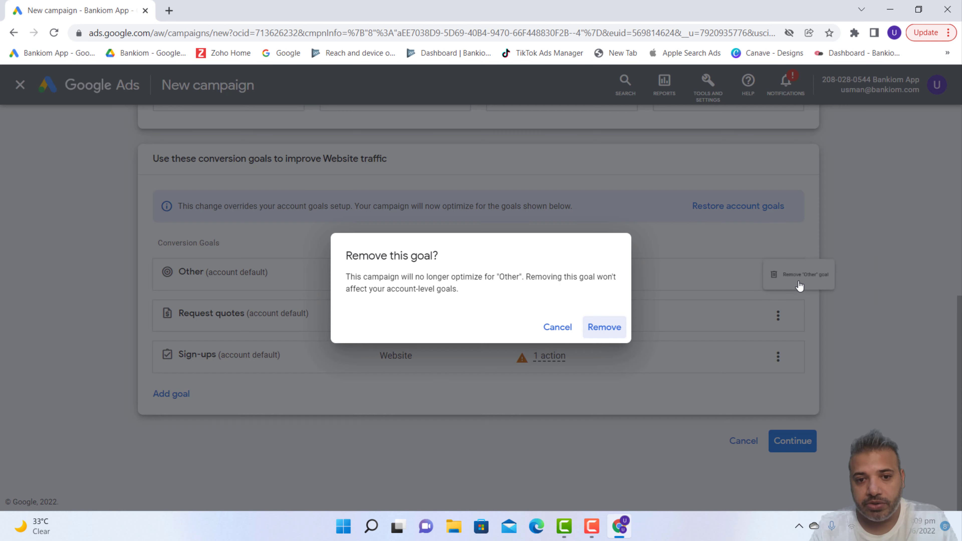
{"action": "left_click", "coordinate": [605, 328]}
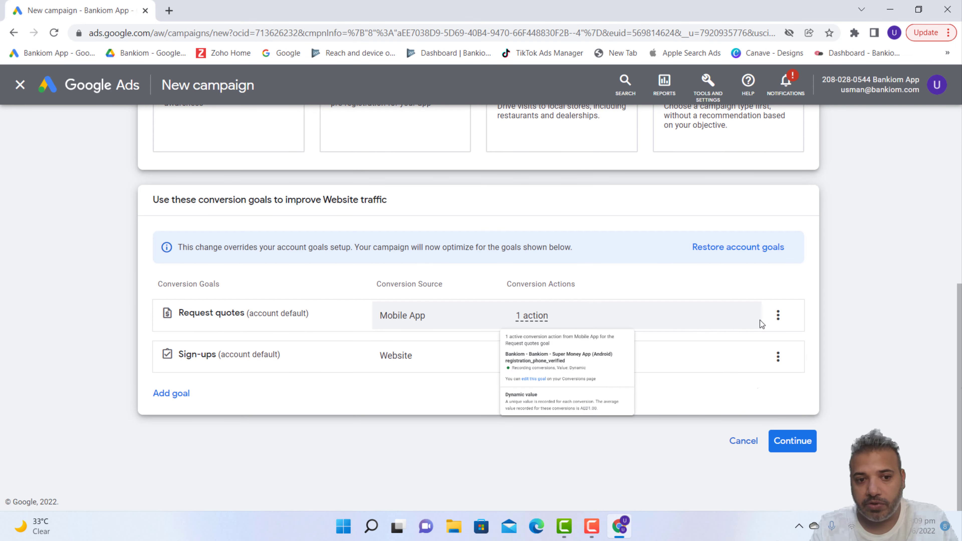
{"action": "left_click", "coordinate": [778, 316]}
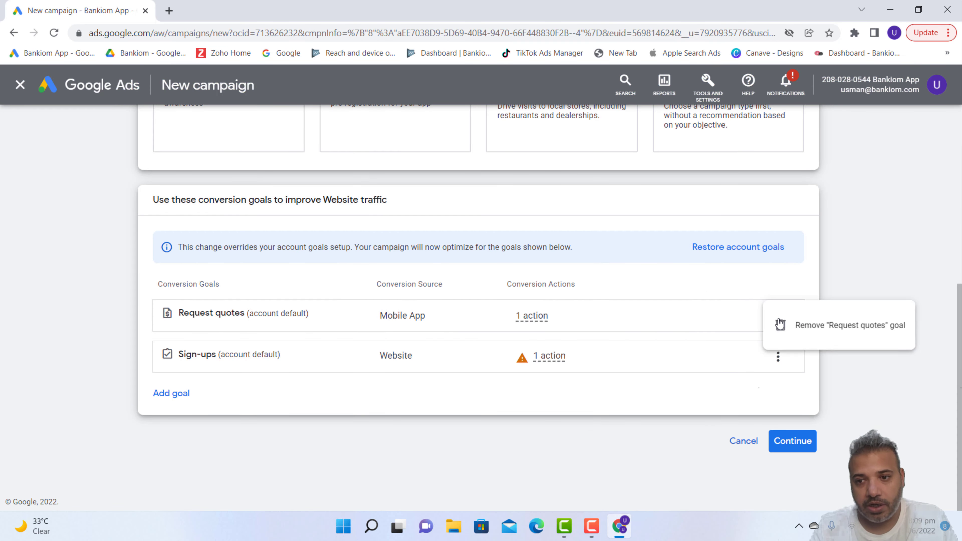
{"action": "left_click", "coordinate": [839, 337]}
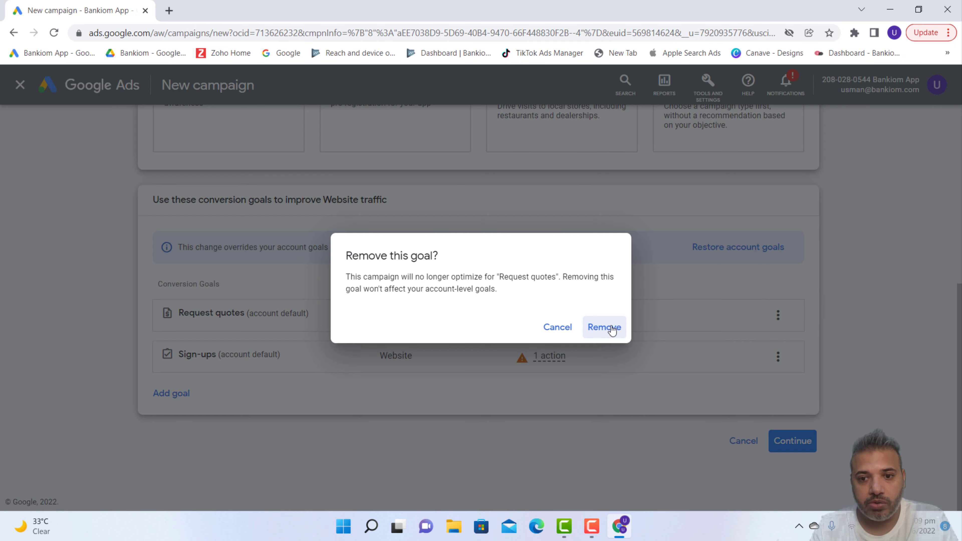
{"action": "left_click", "coordinate": [612, 328]}
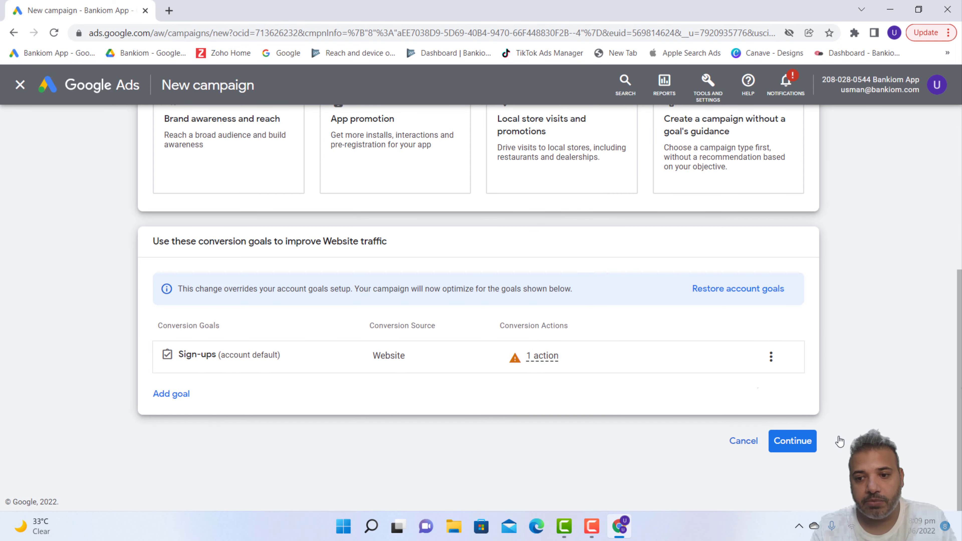
Accept the conversion goals and choose Performance Max as the campaign type.
{"action": "left_click", "coordinate": [802, 450]}
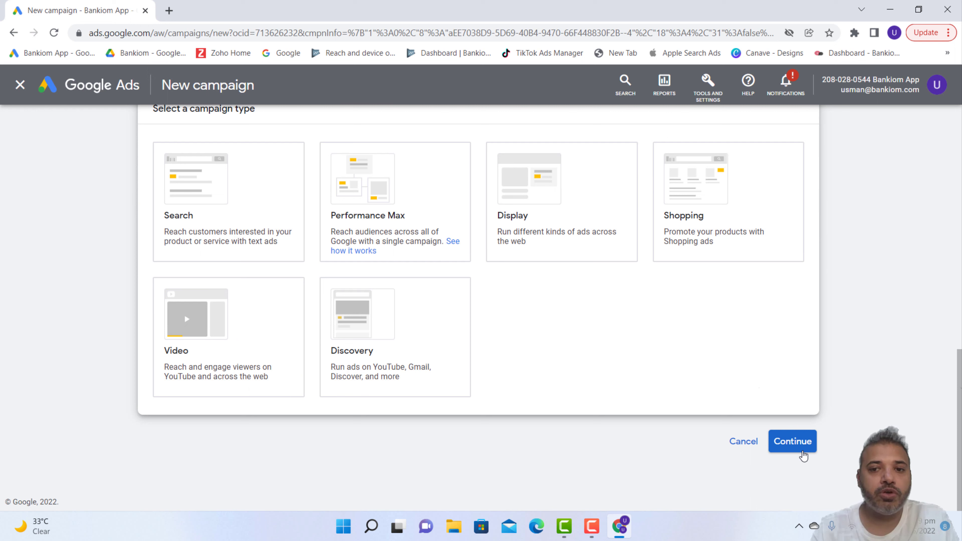
{"action": "left_click", "coordinate": [388, 171]}
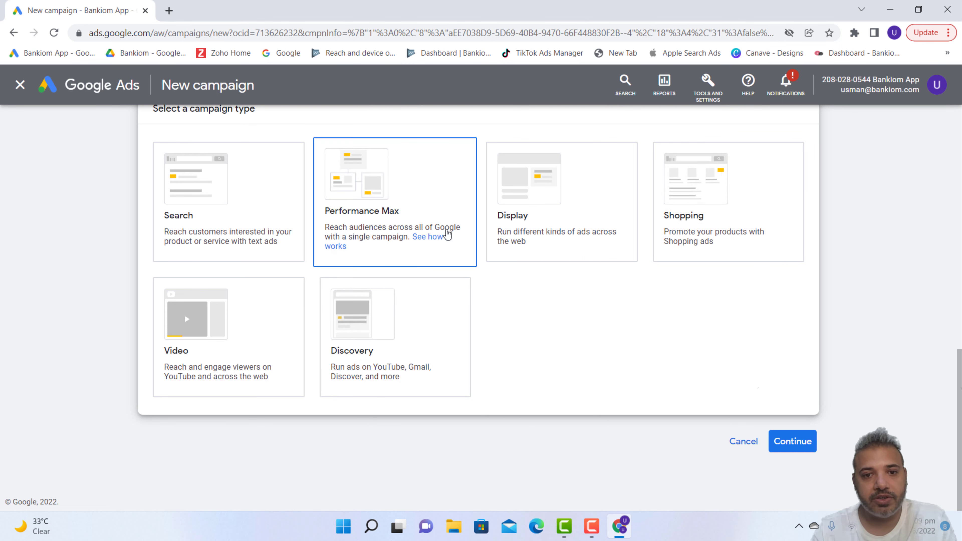
{"action": "left_click", "coordinate": [403, 247]}
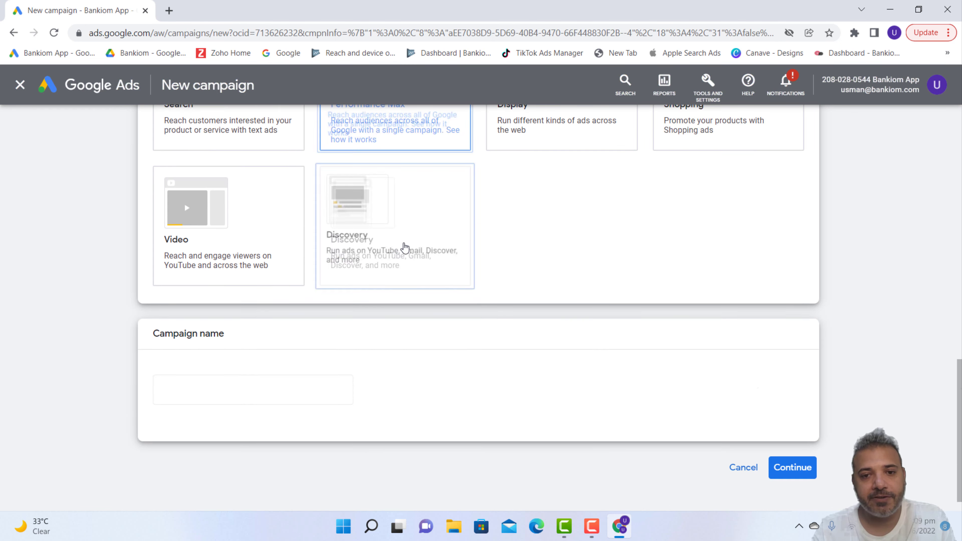
Name the campaign "Performance Max_Test_2" and start it as a new campaign instead of finishing the saved draft.
{"action": "left_click", "coordinate": [308, 360]}
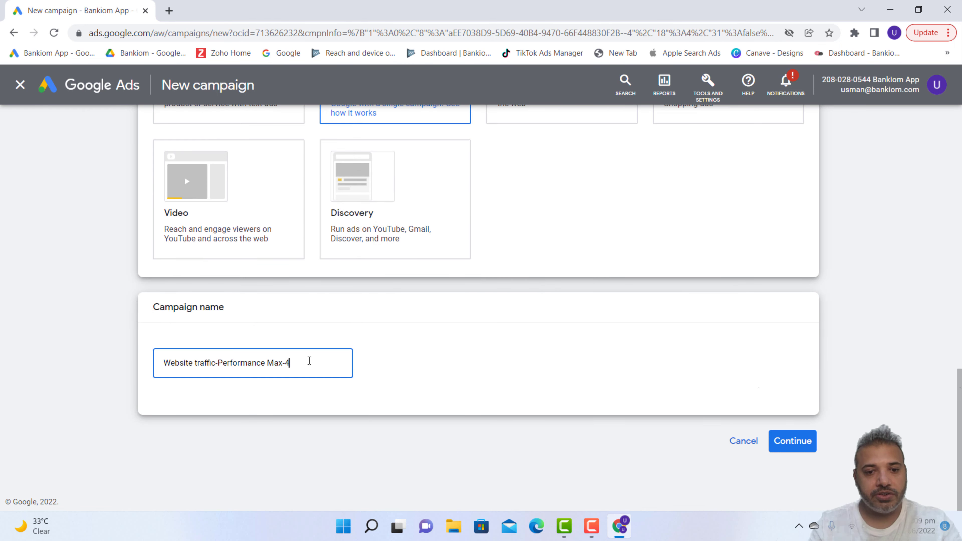
{"action": "key", "text": "BackSpace"}
{"action": "key", "text": "BackSpace"}
{"action": "key", "text": "BackSpace"}
{"action": "key", "text": "BackSpace"}
{"action": "key", "text": "BackSpace"}
{"action": "key", "text": "BackSpace"}
{"action": "key", "text": "BackSpace"}
{"action": "key", "text": "BackSpace"}
{"action": "key", "text": "BackSpace"}
{"action": "key", "text": "BackSpace"}
{"action": "key", "text": "BackSpace"}
{"action": "key", "text": "BackSpace"}
{"action": "key", "text": "BackSpace"}
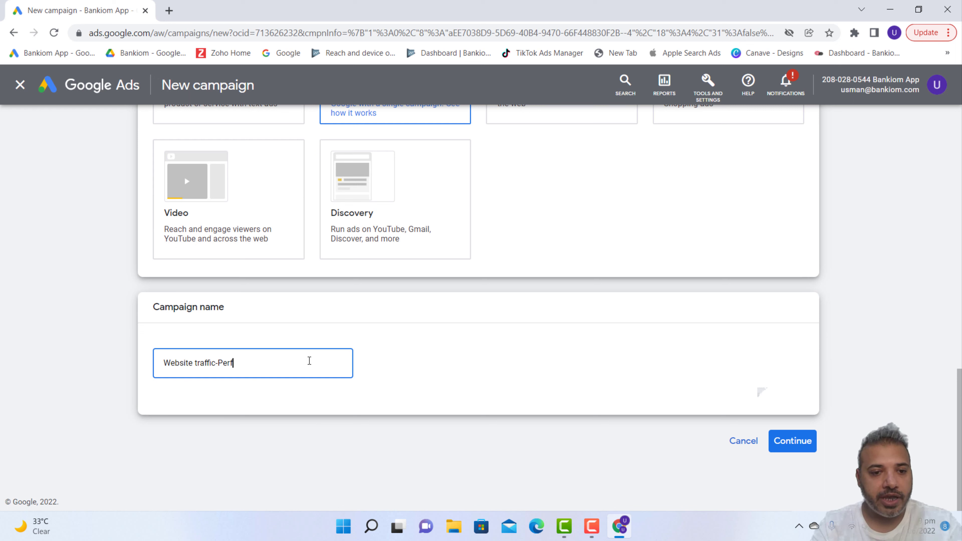
{"action": "key", "text": "BackSpace"}
{"action": "key", "text": "BackSpace"}
{"action": "key", "text": "BackSpace"}
{"action": "key", "text": "BackSpace"}
{"action": "key", "text": "BackSpace"}
{"action": "key", "text": "BackSpace"}
{"action": "key", "text": "BackSpace"}
{"action": "key", "text": "BackSpace"}
{"action": "key", "text": "BackSpace"}
{"action": "key", "text": "BackSpace"}
{"action": "key", "text": "BackSpace"}
{"action": "key", "text": "BackSpace"}
{"action": "key", "text": "BackSpace"}
{"action": "key", "text": "BackSpace"}
{"action": "key", "text": "BackSpace"}
{"action": "key", "text": "BackSpace"}
{"action": "key", "text": "BackSpace"}
{"action": "key", "text": "BackSpace"}
{"action": "key", "text": "BackSpace"}
{"action": "key", "text": "BackSpace"}
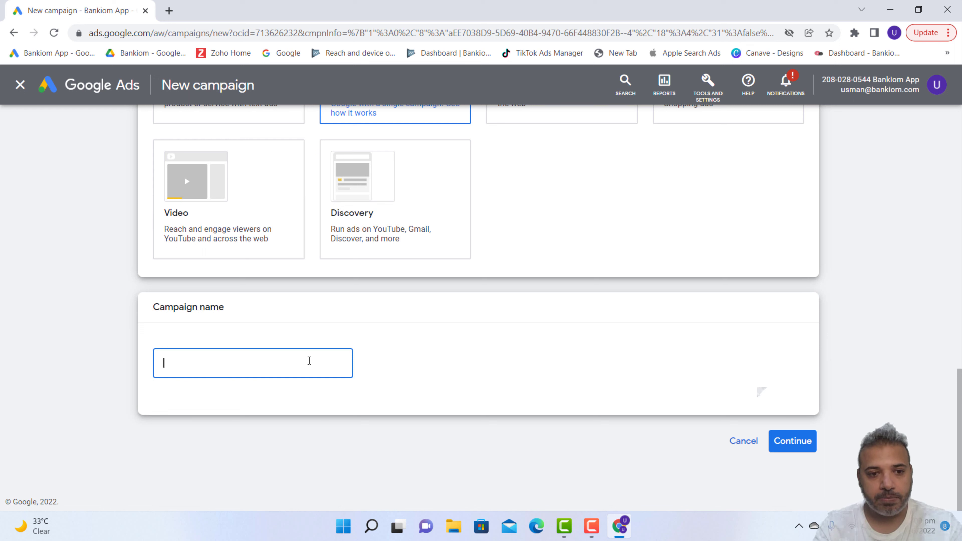
{"action": "type", "text": "Perfo"}
{"action": "key", "text": "BackSpace"}
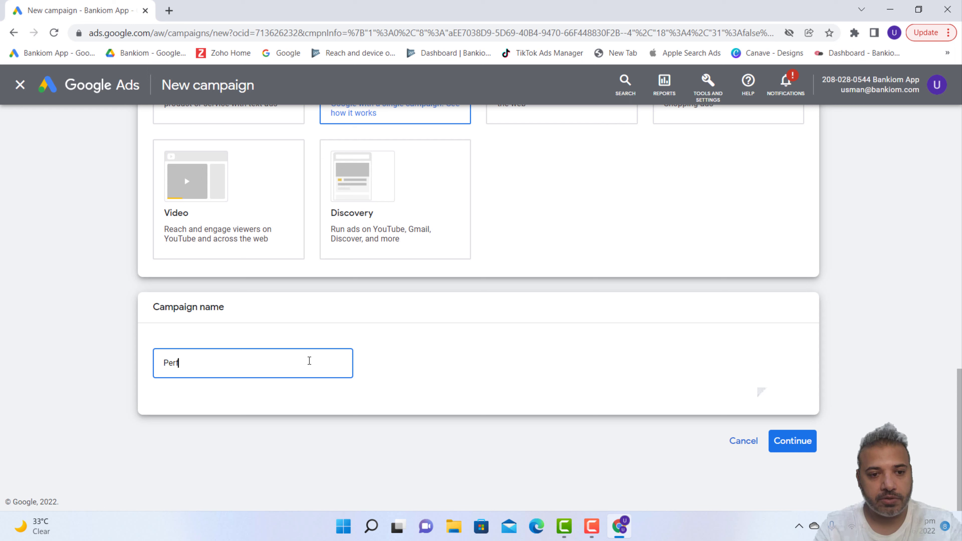
{"action": "type", "text": "orman"}
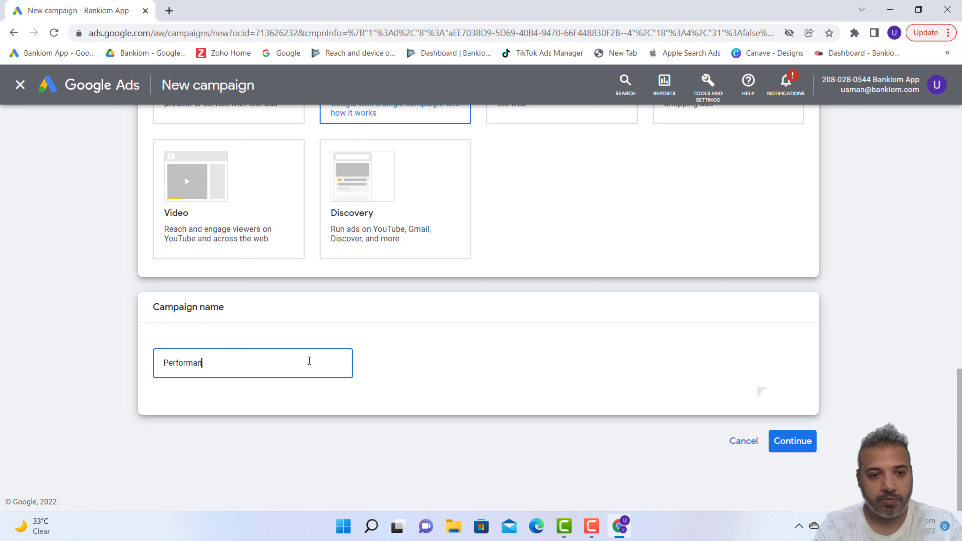
{"action": "type", "text": "ce Max_"}
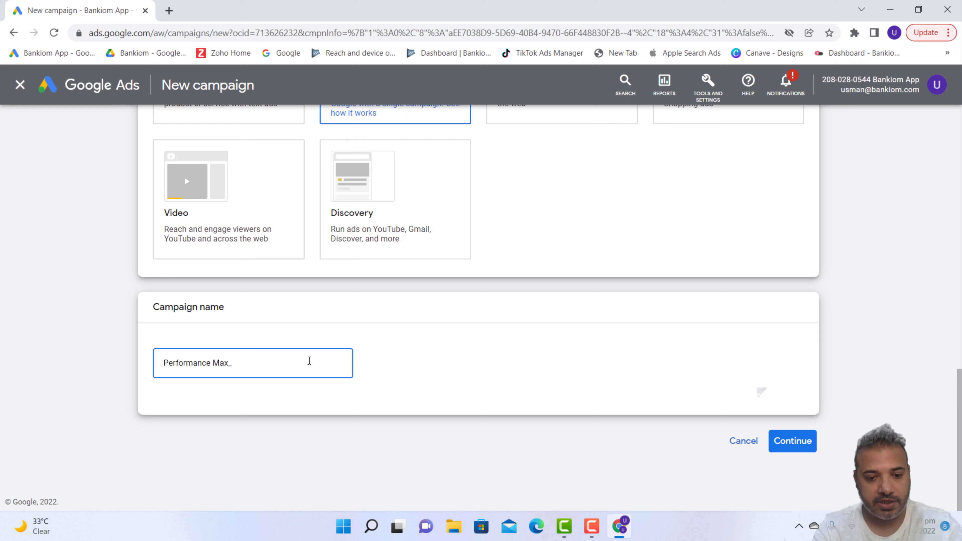
{"action": "type", "text": "Test_"}
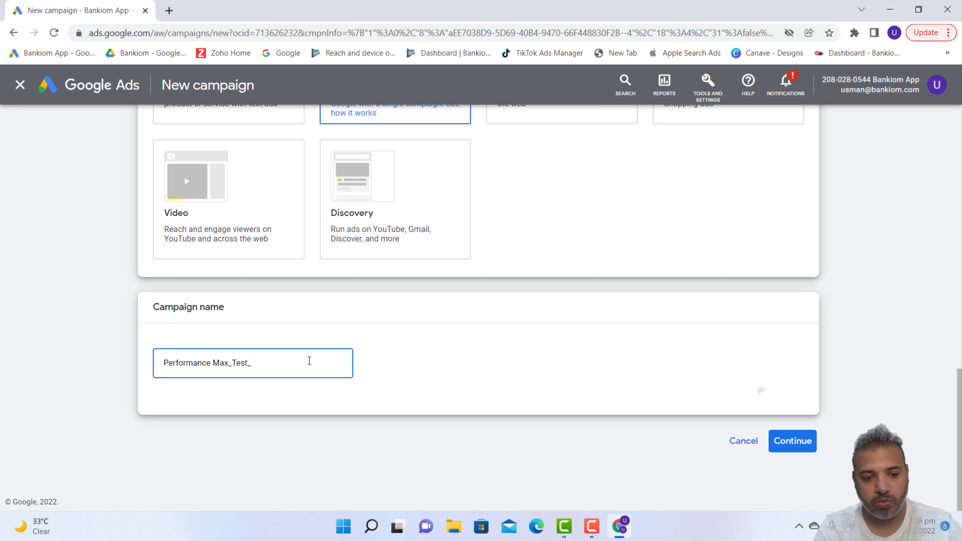
{"action": "type", "text": "2"}
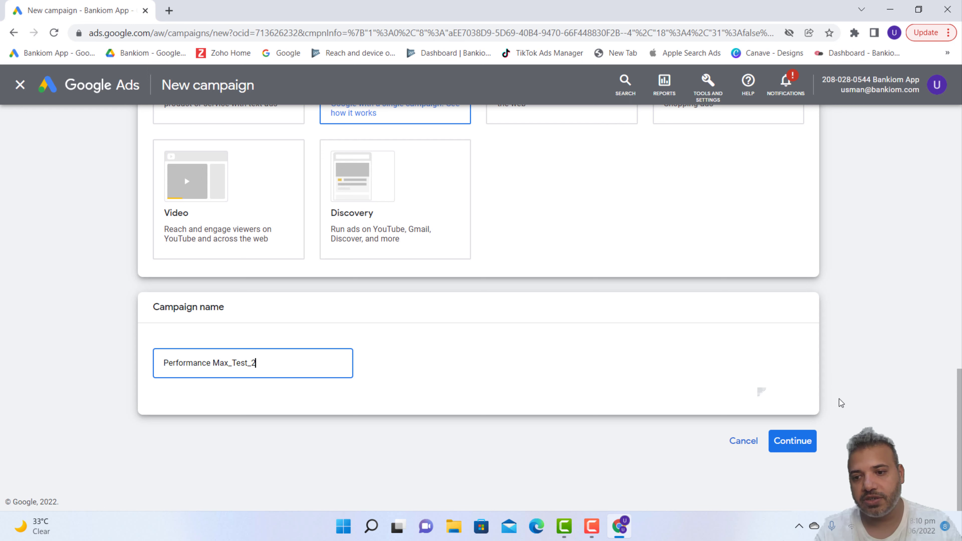
{"action": "left_click", "coordinate": [806, 443]}
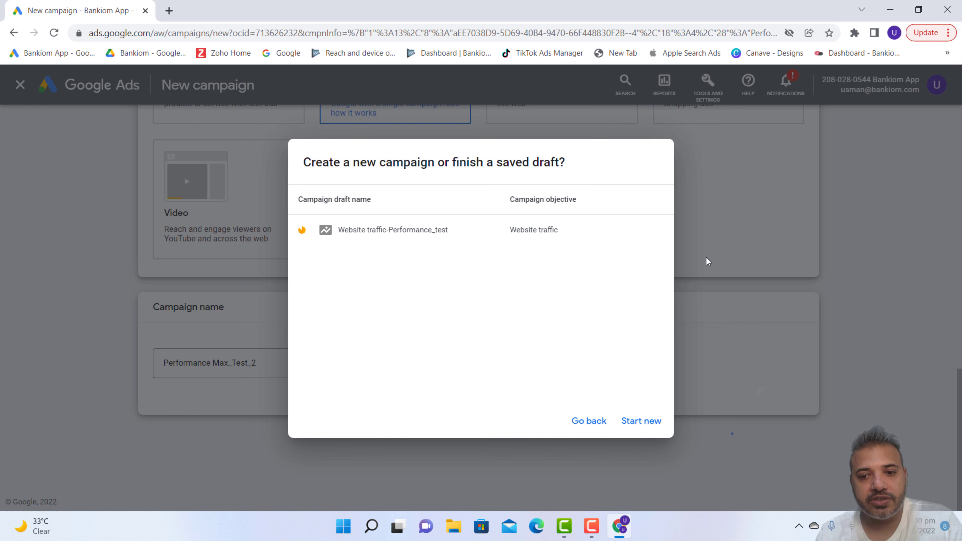
{"action": "left_click", "coordinate": [648, 420]}
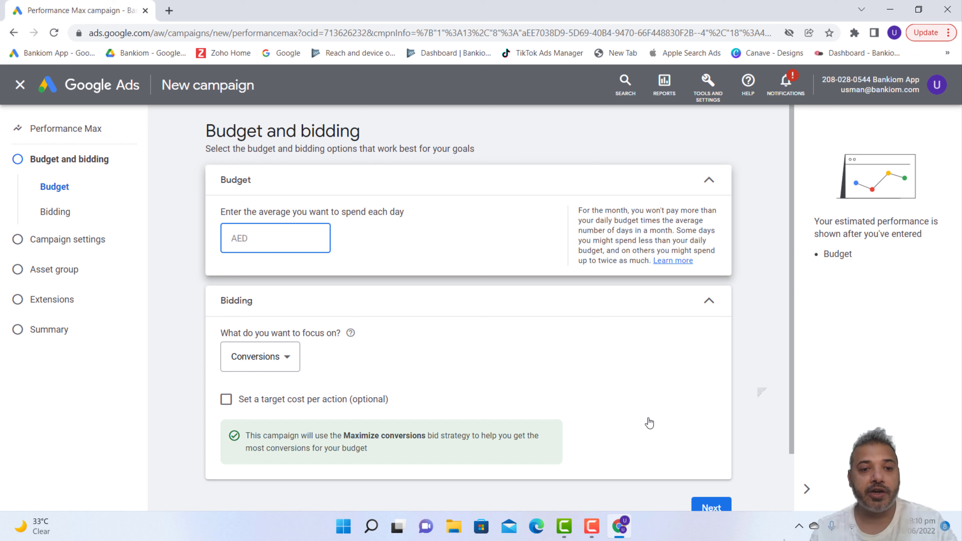
Set the campaign's average daily budget to AED 1,000.
{"action": "type", "text": "10000"}
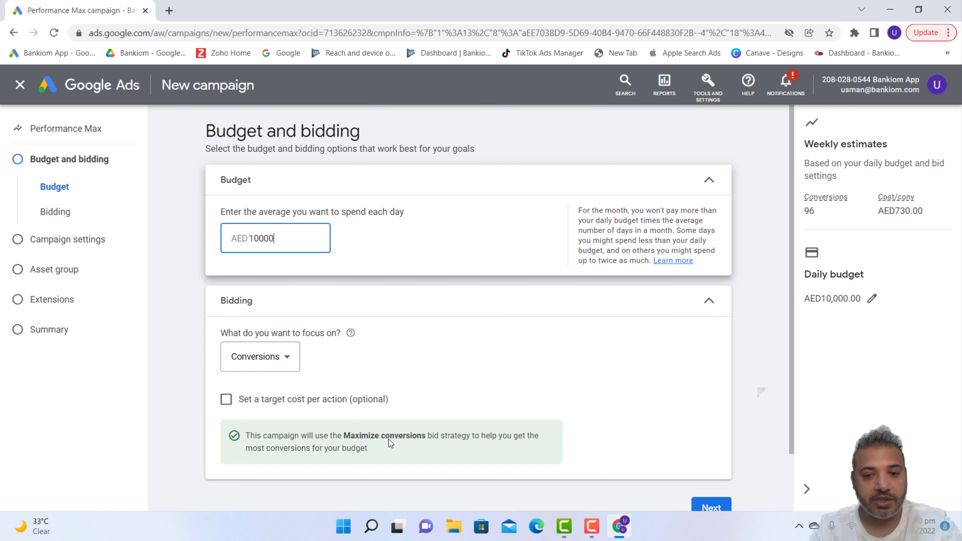
{"action": "key", "text": "BackSpace"}
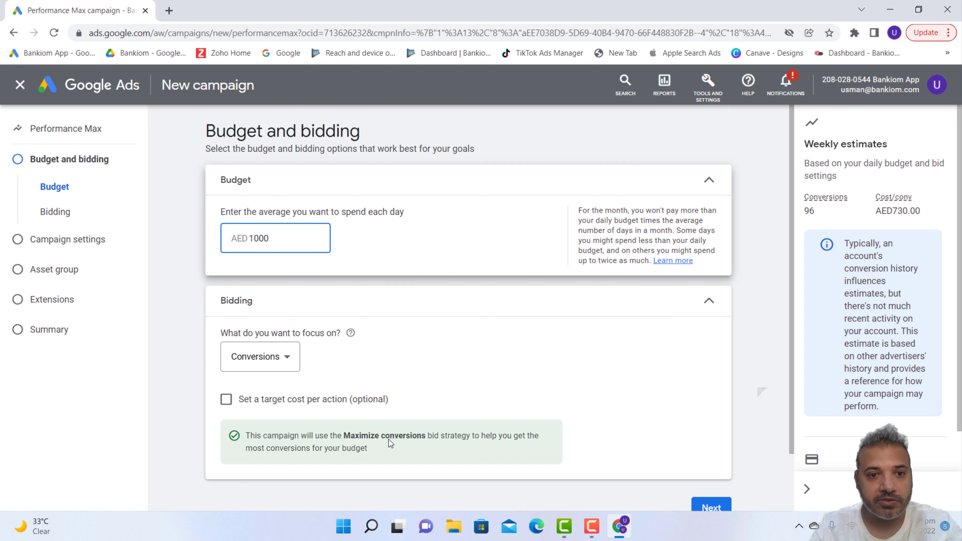
{"action": "left_click", "coordinate": [449, 389]}
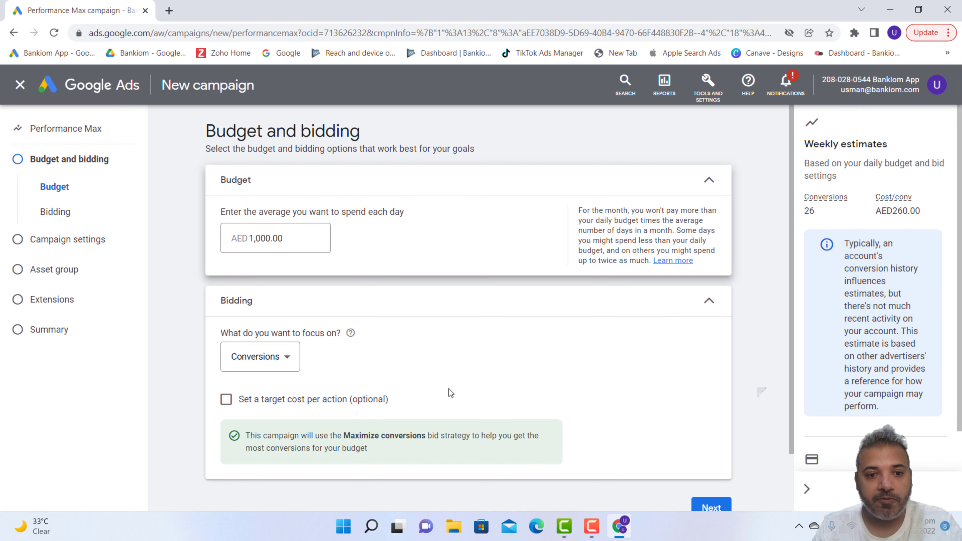
Try Conversion value as the bidding focus and return it to Conversions.
{"action": "left_click", "coordinate": [285, 365]}
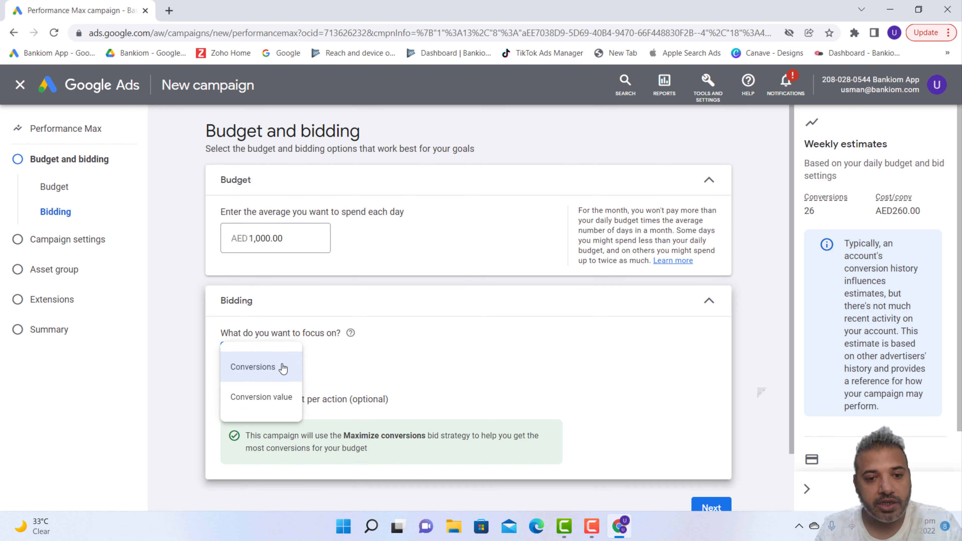
{"action": "left_click", "coordinate": [277, 398]}
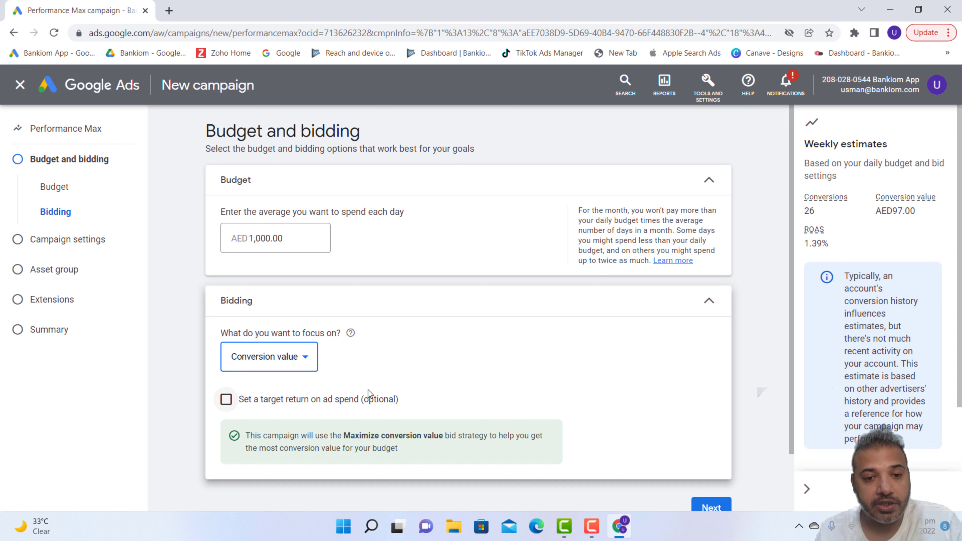
{"action": "left_click", "coordinate": [307, 362]}
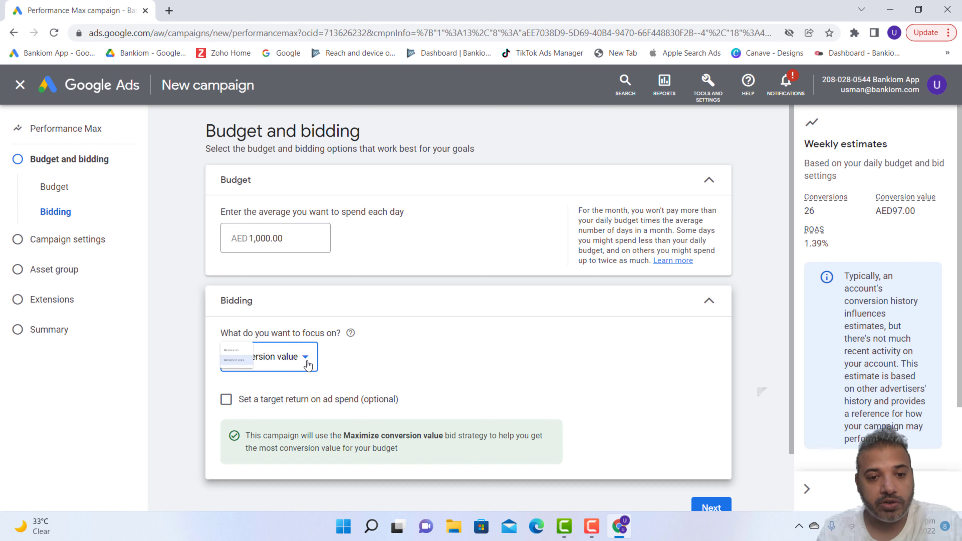
{"action": "left_click", "coordinate": [285, 368]}
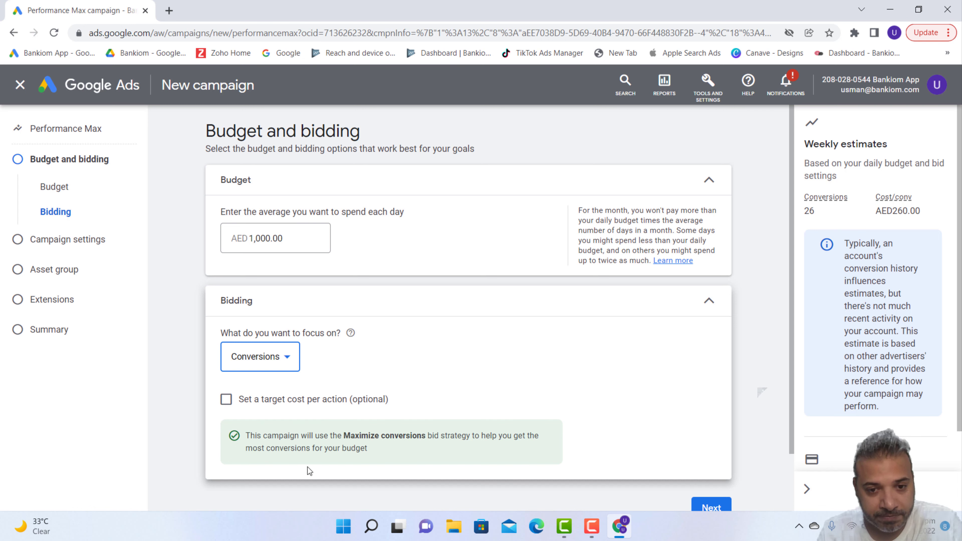
Enable the optional target cost per action to view its Target CPA field, and disable it again.
{"action": "left_click", "coordinate": [226, 400]}
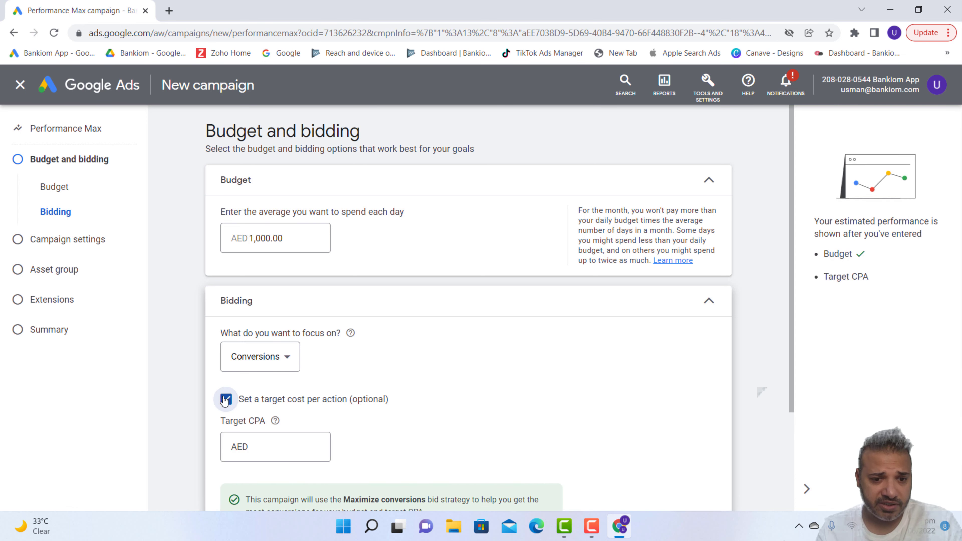
{"action": "scroll", "coordinate": [413, 398], "scroll_direction": "down", "scroll_amount": 2}
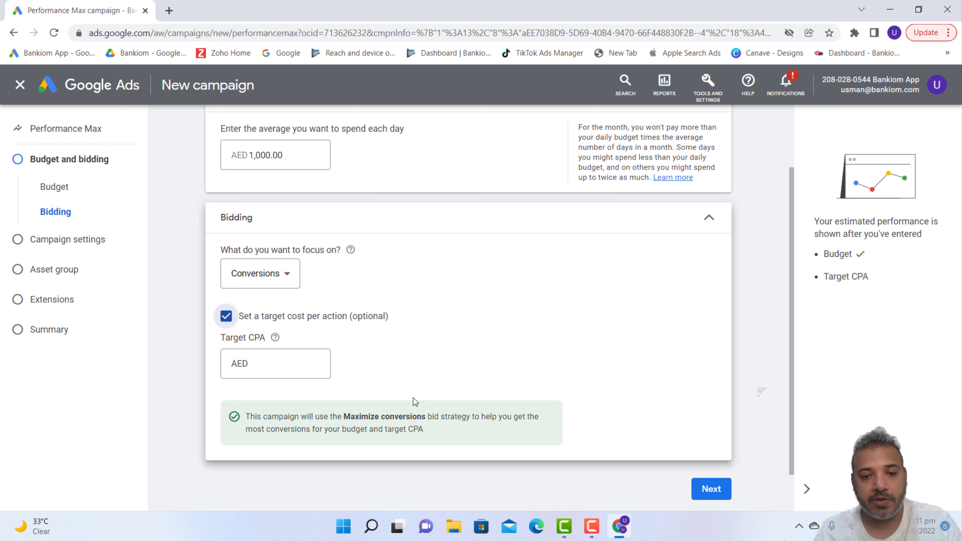
{"action": "left_click", "coordinate": [227, 316]}
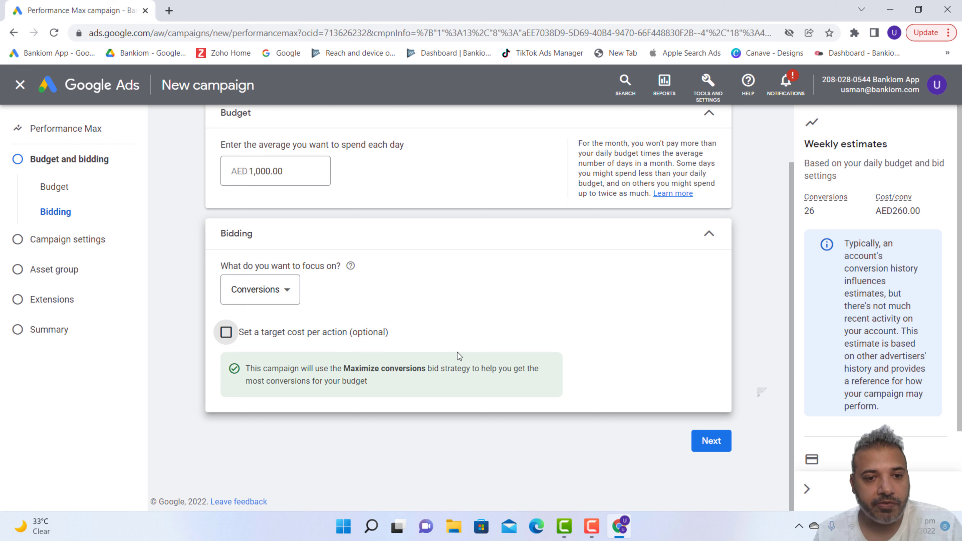
Proceed to the campaign settings and target United Arab Emirates as the campaign's location.
{"action": "left_click", "coordinate": [714, 442]}
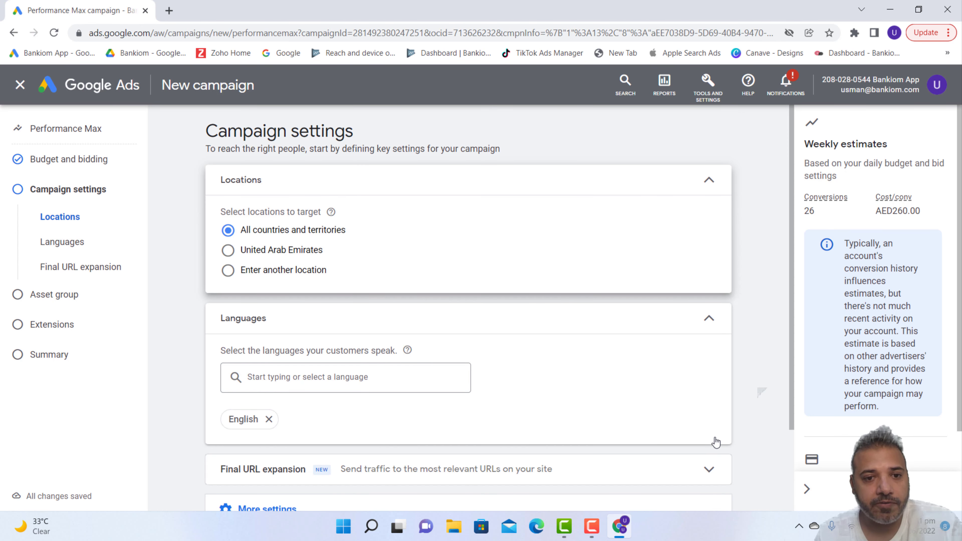
{"action": "left_click", "coordinate": [247, 253]}
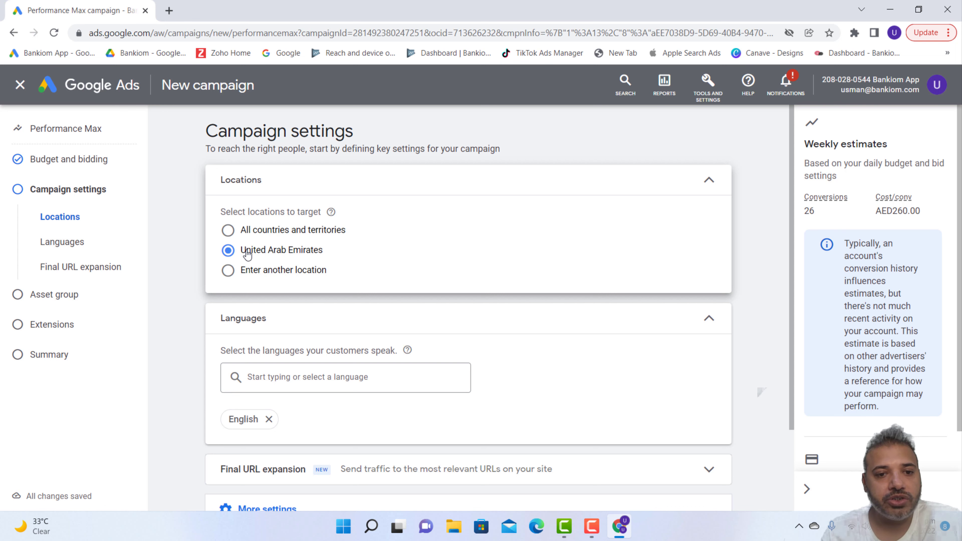
{"action": "scroll", "coordinate": [443, 246], "scroll_direction": "down", "scroll_amount": 3}
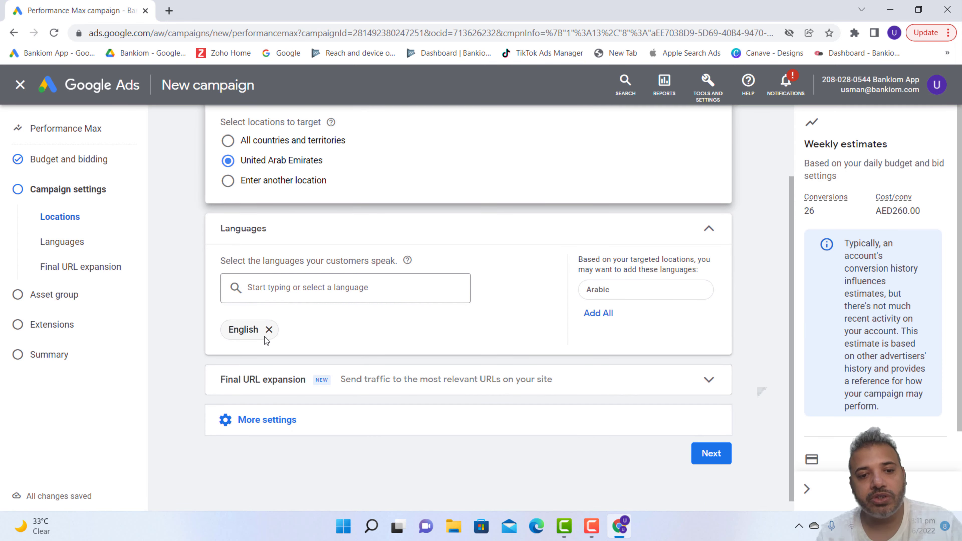
Remove English from the campaign's languages and set Final URL expansion to only send traffic to the URLs you've provided.
{"action": "left_click", "coordinate": [269, 329]}
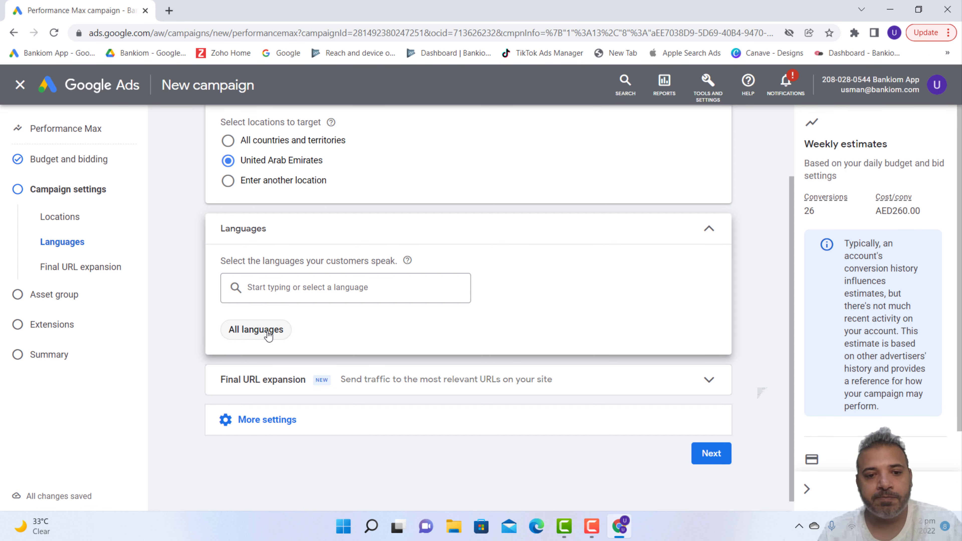
{"action": "left_click", "coordinate": [705, 381]}
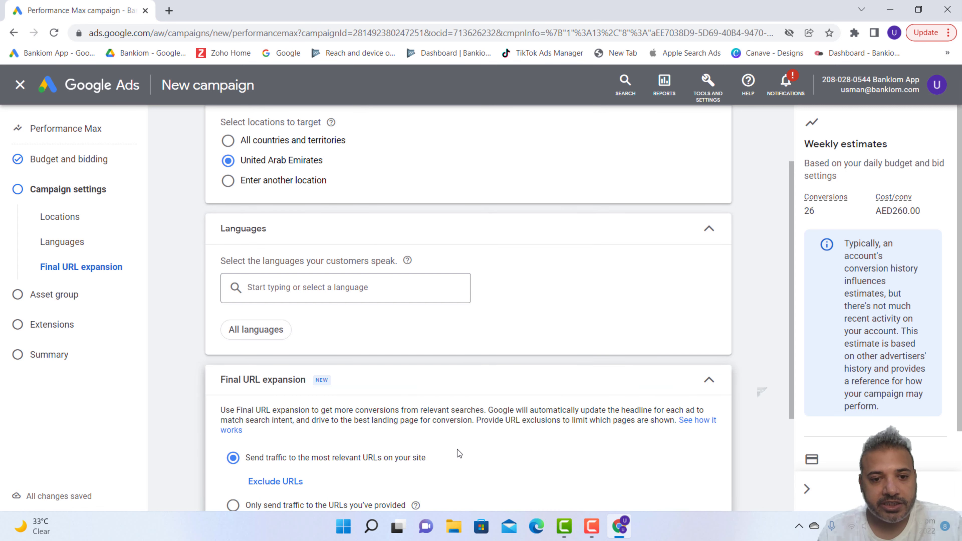
{"action": "scroll", "coordinate": [457, 450], "scroll_direction": "down", "scroll_amount": 2}
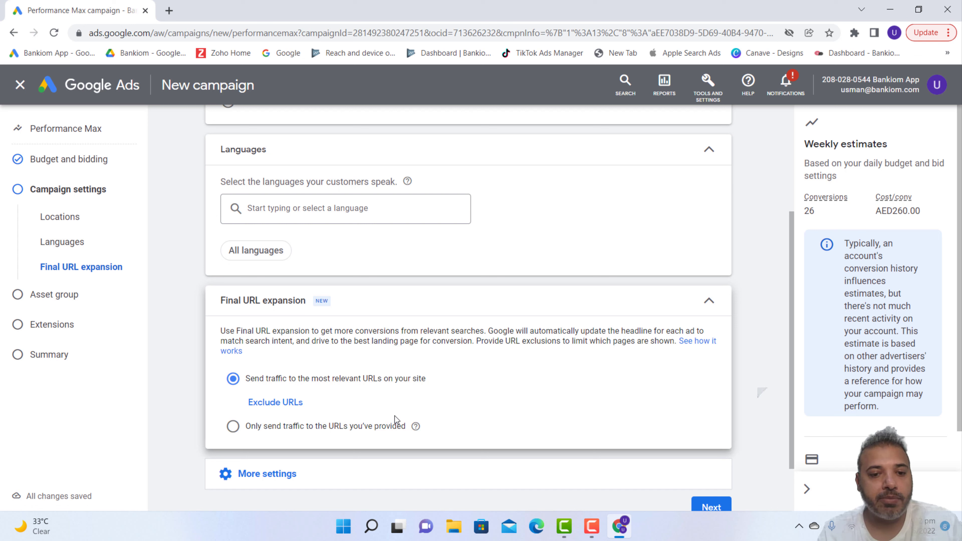
{"action": "left_click", "coordinate": [233, 427]}
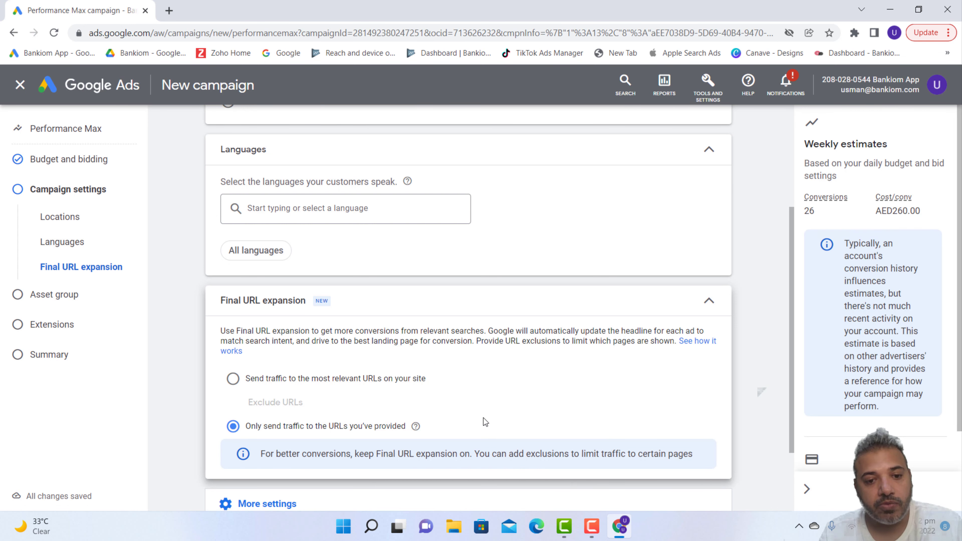
Expand the additional campaign settings and paste the tracking template beginning {lpurl}?campaignid={campaignid}&device={device} into the campaign URL options.
{"action": "scroll", "coordinate": [393, 409], "scroll_direction": "down", "scroll_amount": 2}
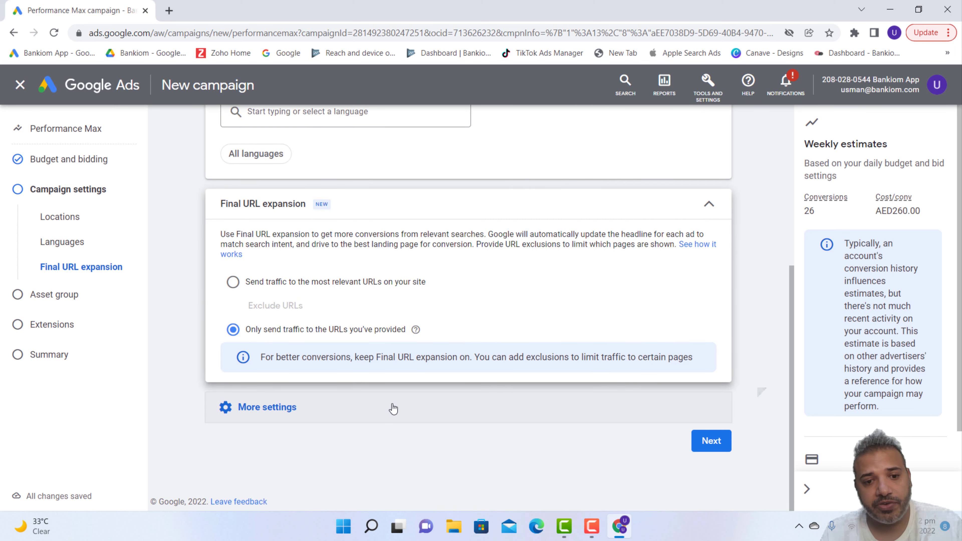
{"action": "left_click", "coordinate": [393, 409]}
{"action": "scroll", "coordinate": [393, 409], "scroll_direction": "down", "scroll_amount": 2}
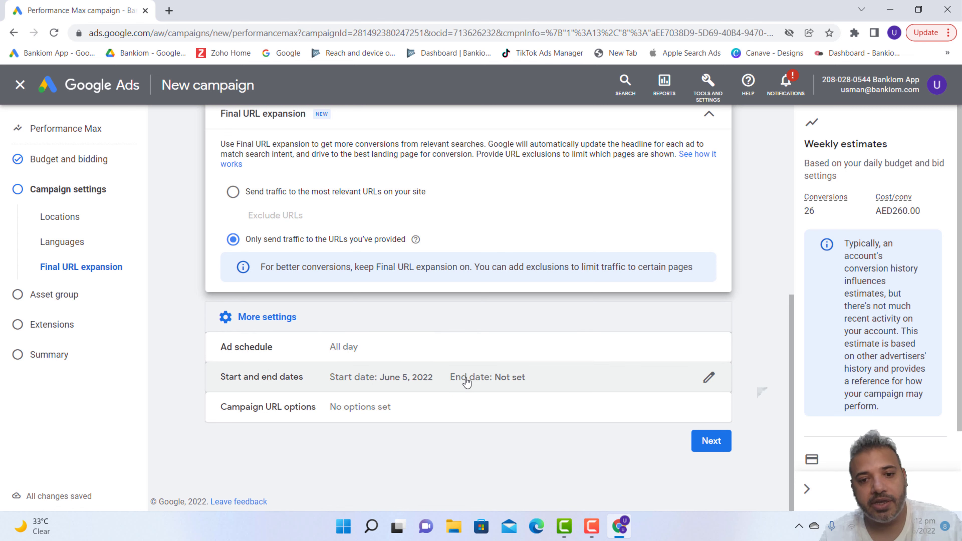
{"action": "left_click", "coordinate": [418, 417]}
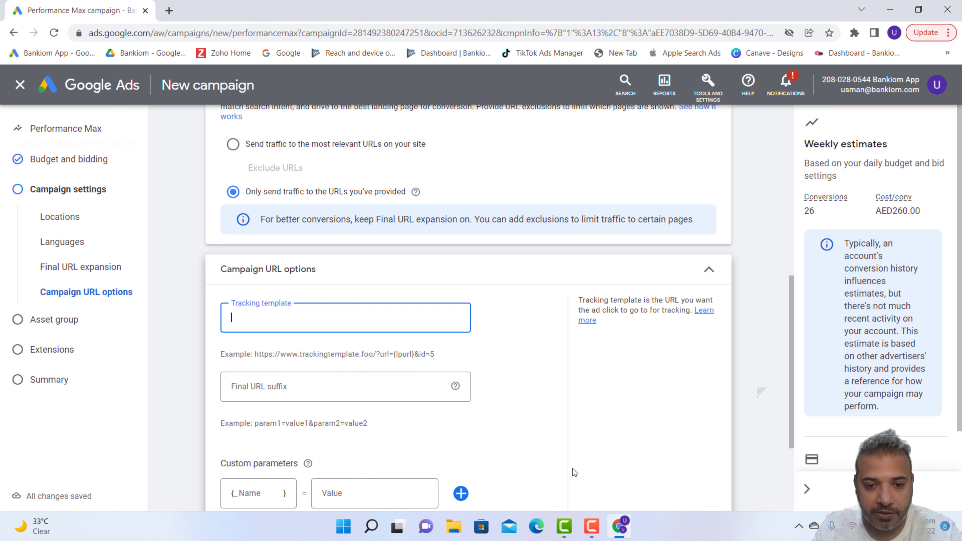
{"action": "mouse_move", "coordinate": [373, 529]}
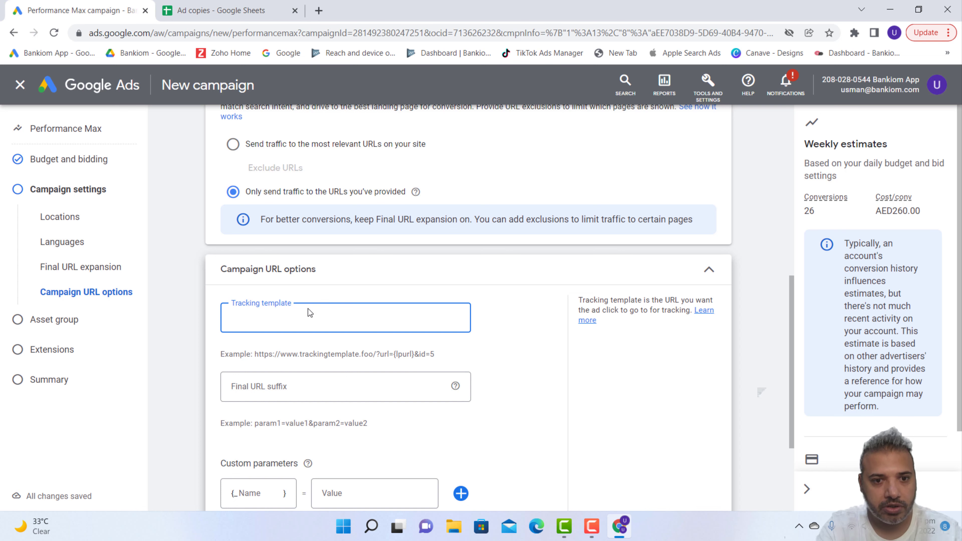
{"action": "key", "text": "ctrl+v"}
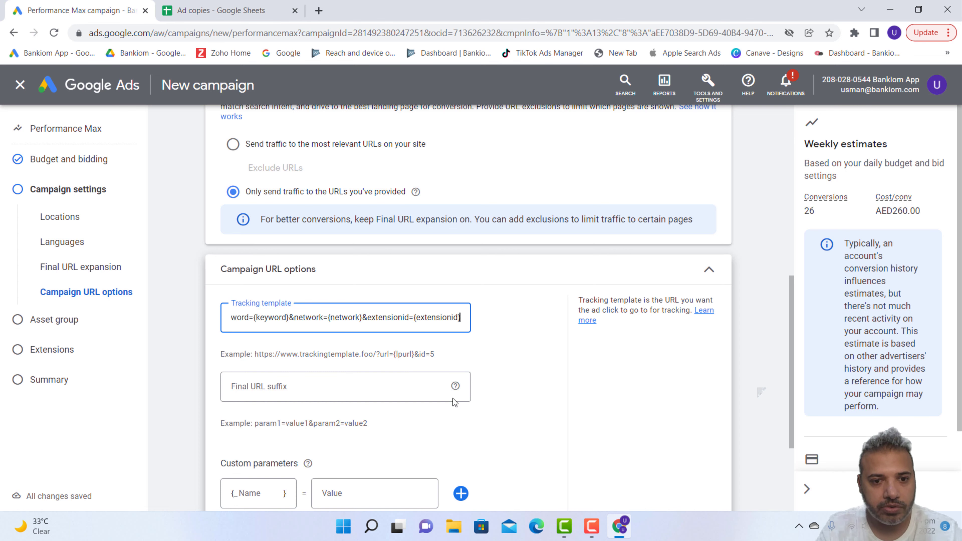
{"action": "left_click", "coordinate": [324, 394]}
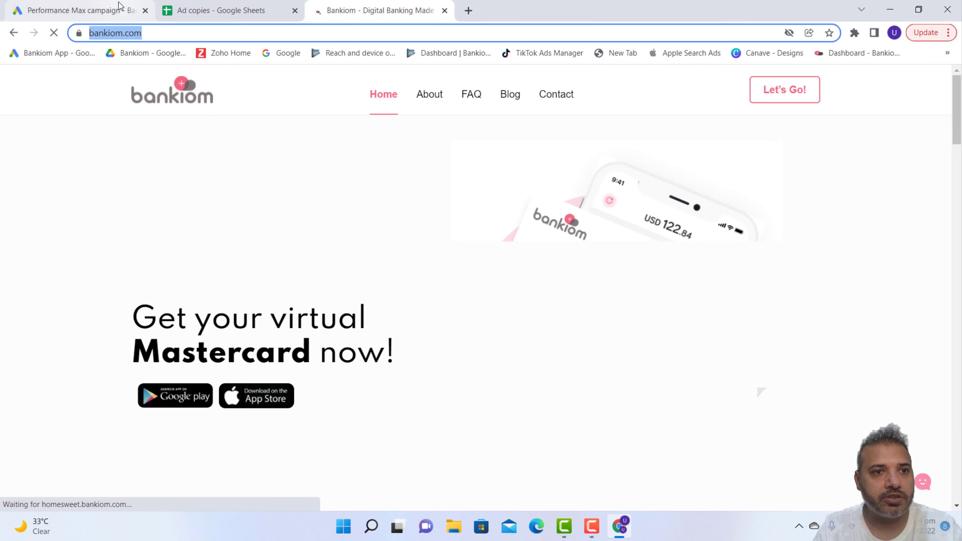
{"action": "left_click", "coordinate": [119, 5]}
{"action": "type", "text": "https://www.bankiom.com/"}
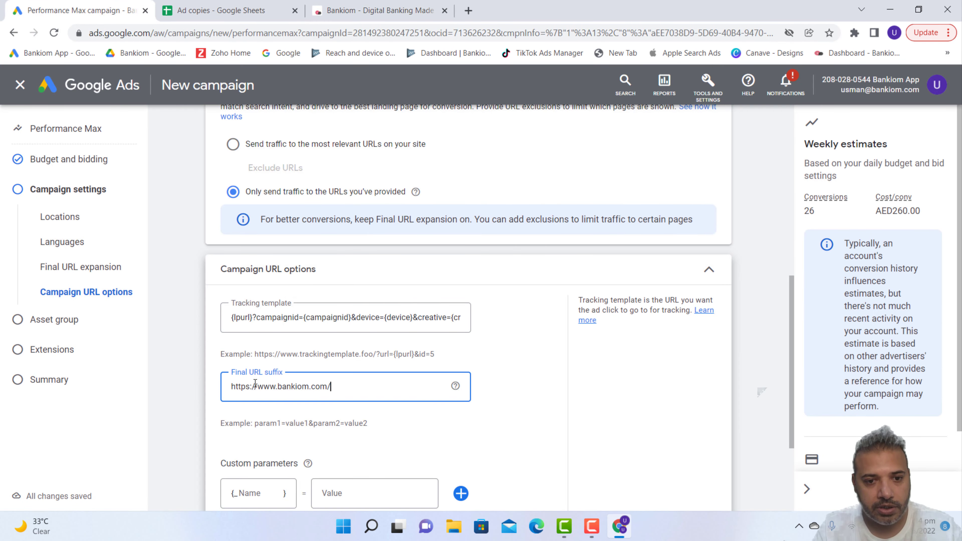
{"action": "scroll", "coordinate": [480, 460], "scroll_direction": "down", "scroll_amount": 2}
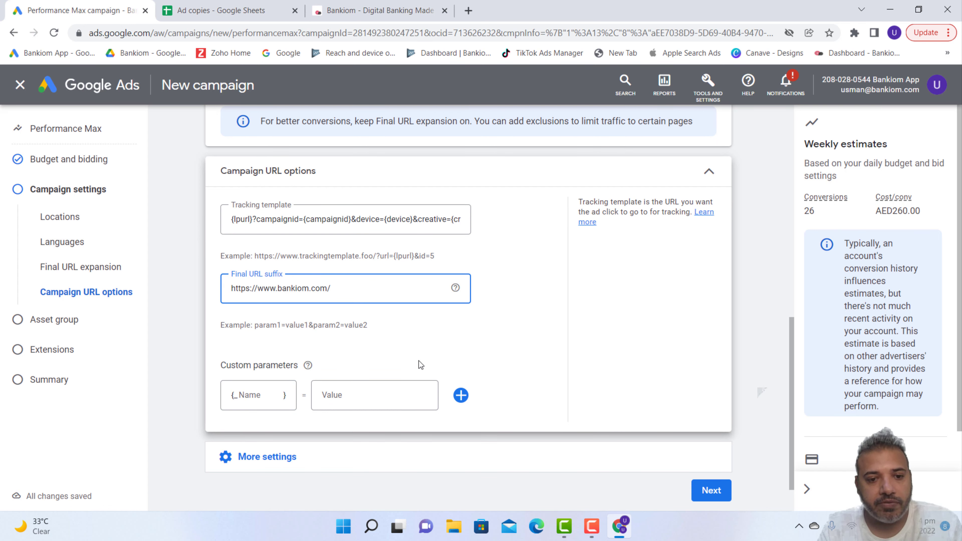
{"action": "scroll", "coordinate": [635, 424], "scroll_direction": "down", "scroll_amount": 1}
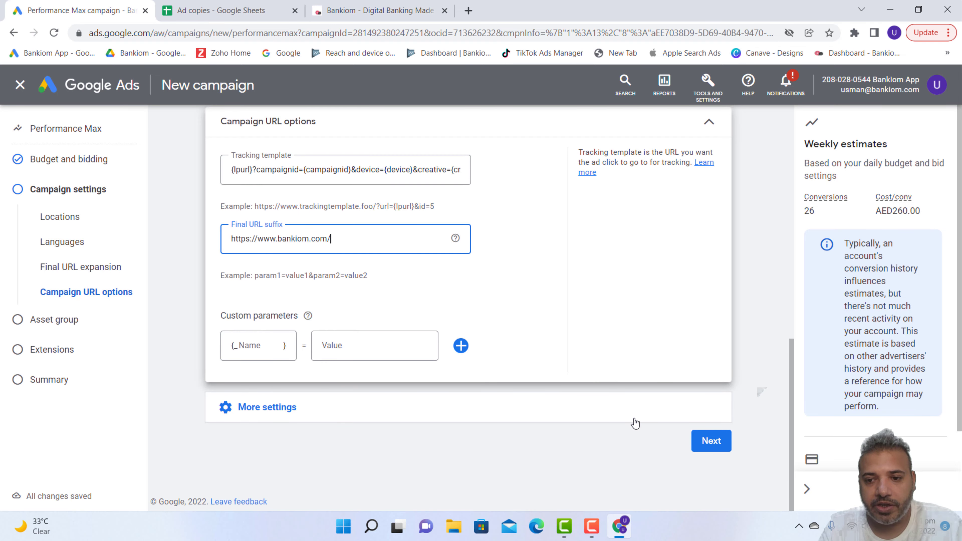
{"action": "left_click", "coordinate": [715, 441]}
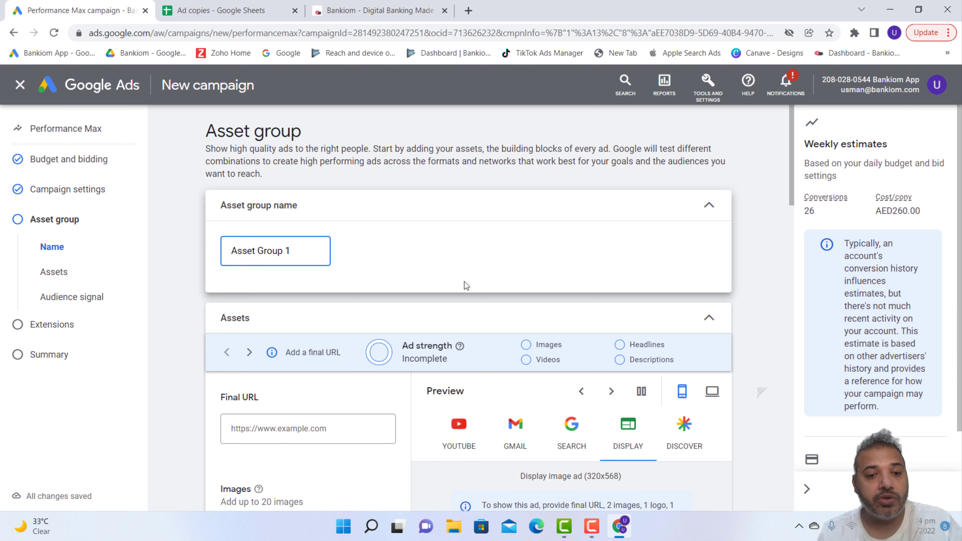
{"action": "scroll", "coordinate": [466, 285], "scroll_direction": "down", "scroll_amount": 10}
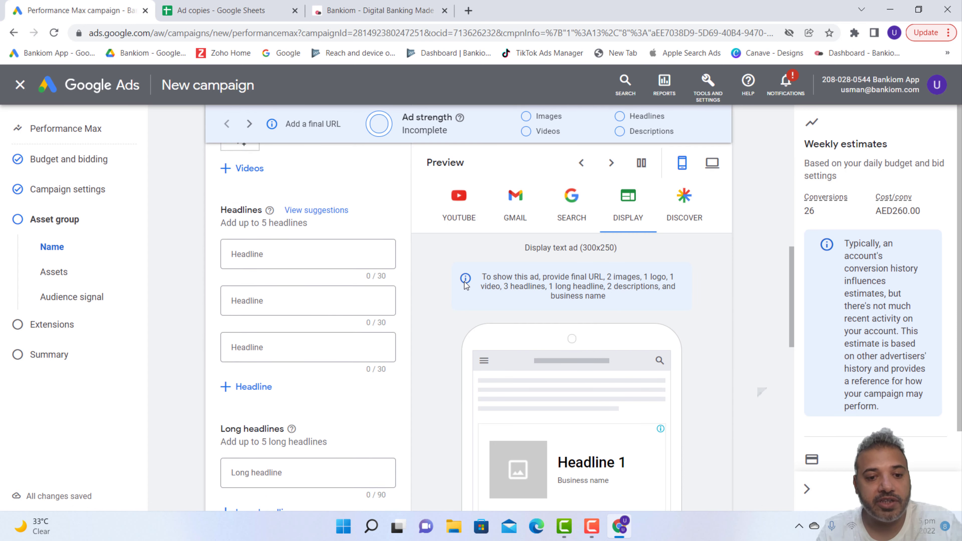
{"action": "scroll", "coordinate": [466, 285], "scroll_direction": "down", "scroll_amount": 9}
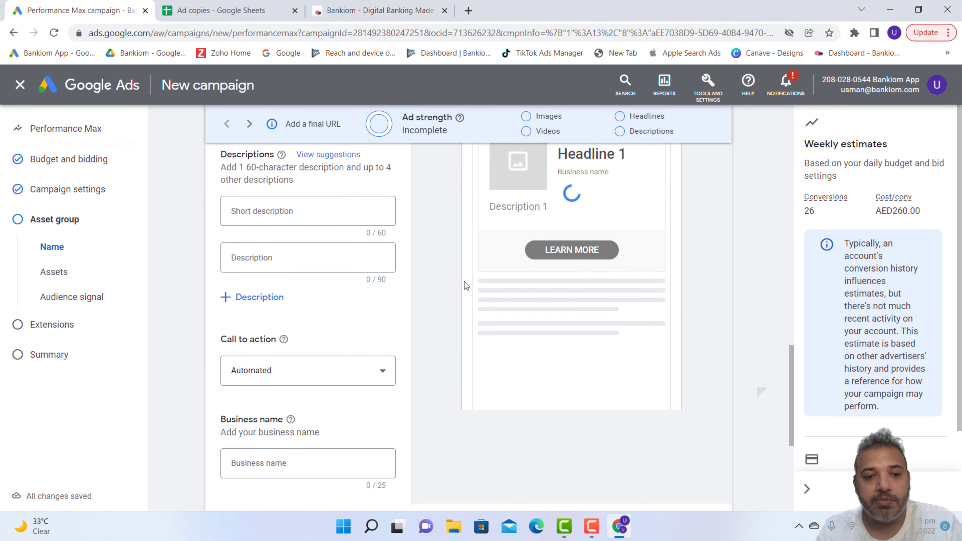
{"action": "scroll", "coordinate": [466, 286], "scroll_direction": "up", "scroll_amount": 8}
{"action": "scroll", "coordinate": [465, 286], "scroll_direction": "up", "scroll_amount": 10}
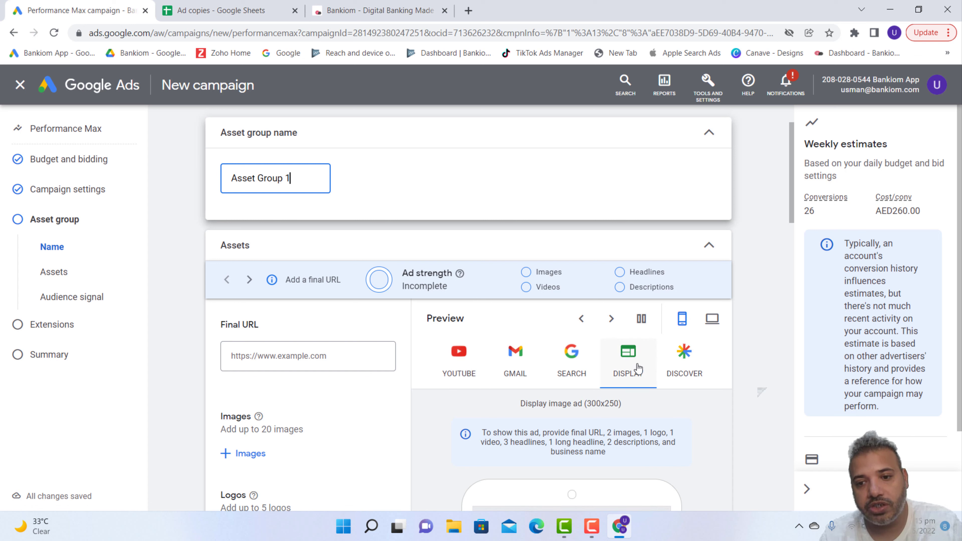
{"action": "left_click", "coordinate": [307, 357]}
{"action": "type", "text": "https://www.bankiom.com/"}
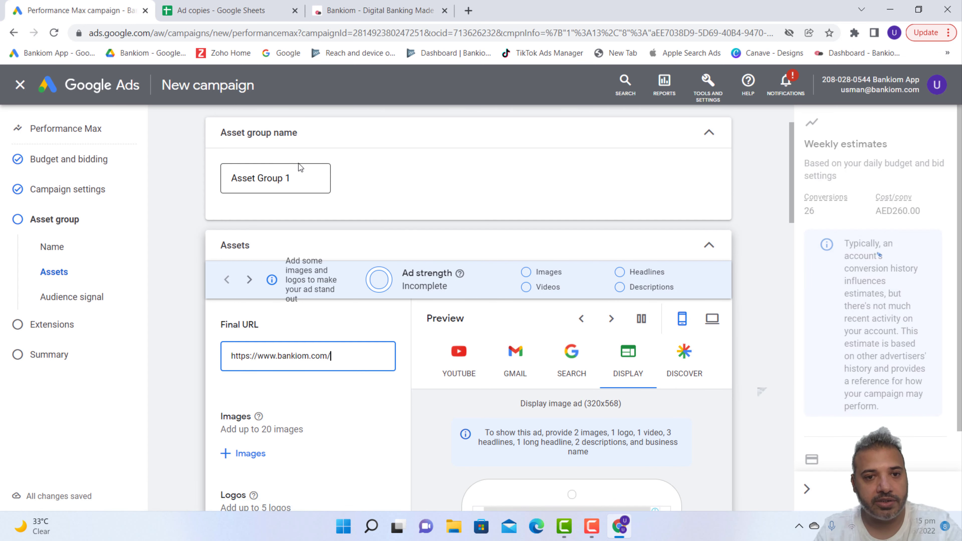
Rename the asset group as Asset Group _test.
{"action": "left_click", "coordinate": [297, 185]}
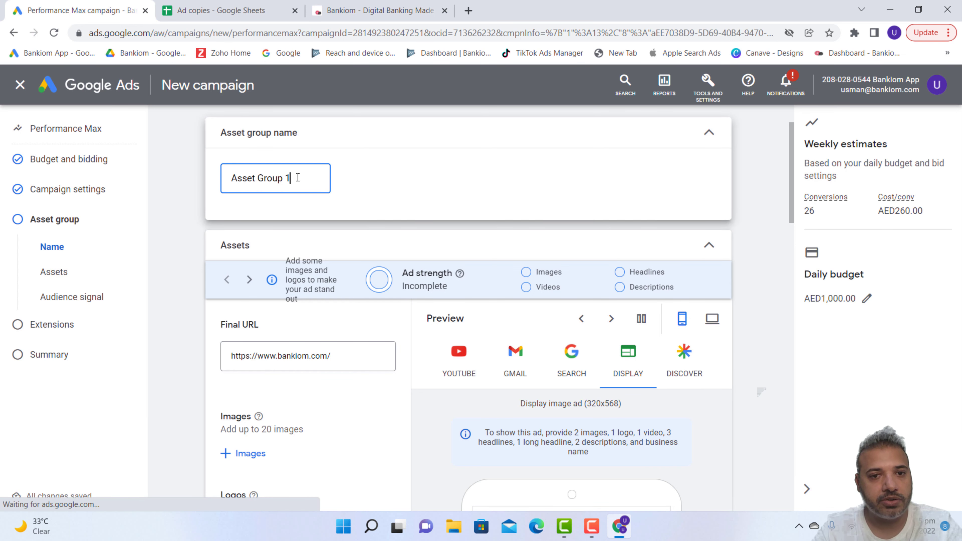
{"action": "key", "text": "BackSpace"}
{"action": "type", "text": "_"}
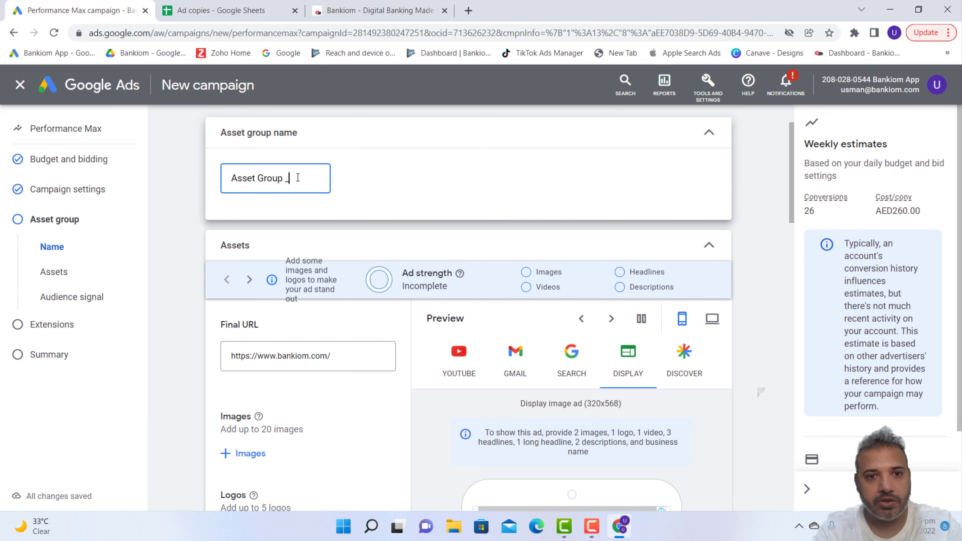
{"action": "type", "text": "test"}
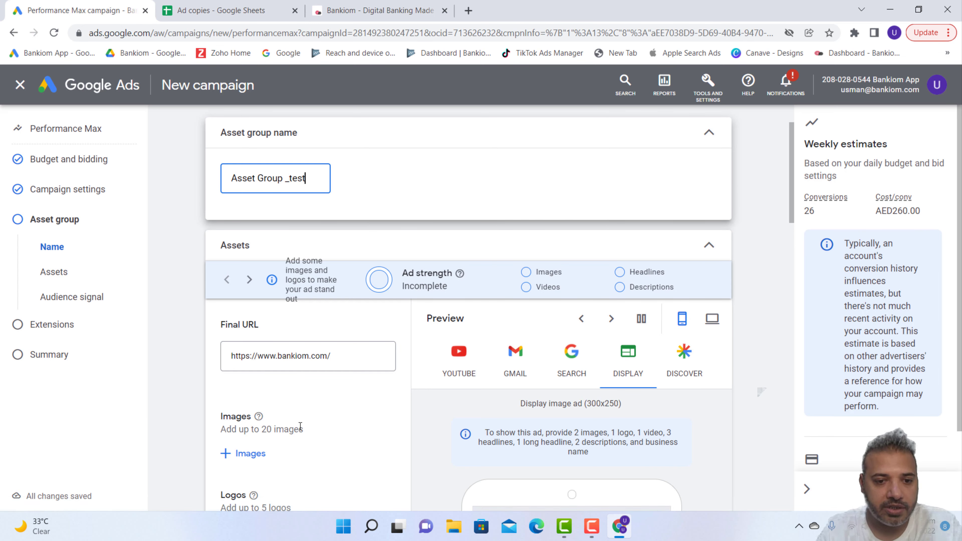
Add three images from the website scan: the first two cropped to 4:5 and the virtual Mastercard banner in three ratios.
{"action": "scroll", "coordinate": [286, 427], "scroll_direction": "down", "scroll_amount": 3}
{"action": "left_click", "coordinate": [248, 346]}
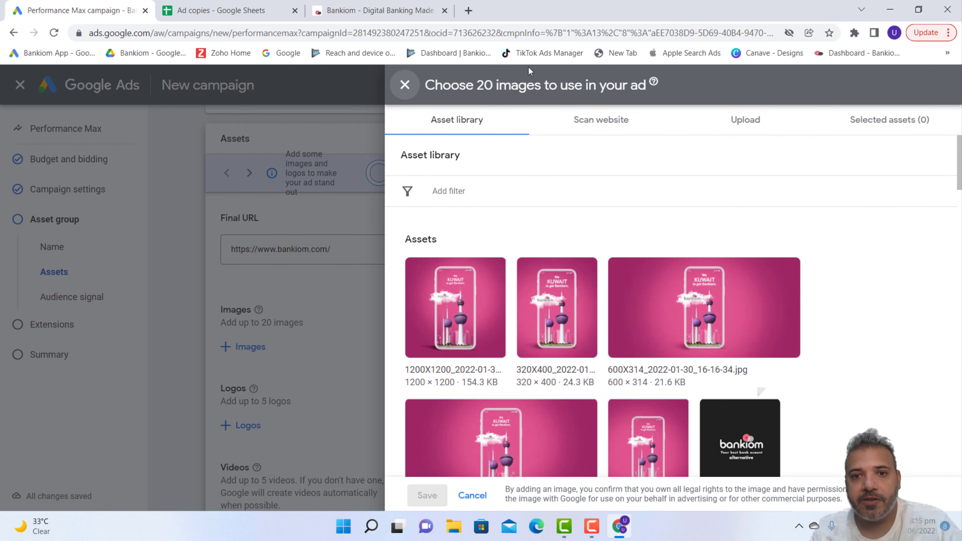
{"action": "left_click", "coordinate": [596, 122]}
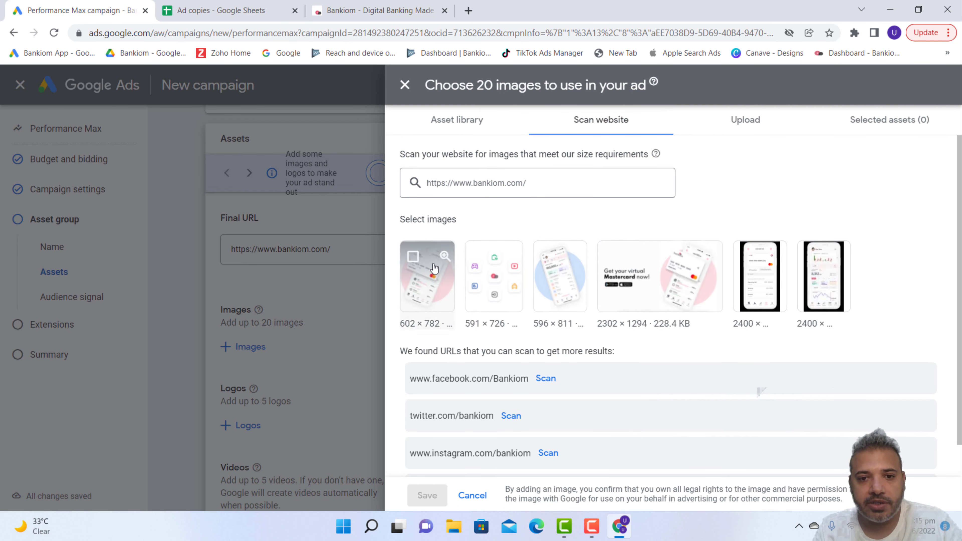
{"action": "left_click", "coordinate": [412, 257]}
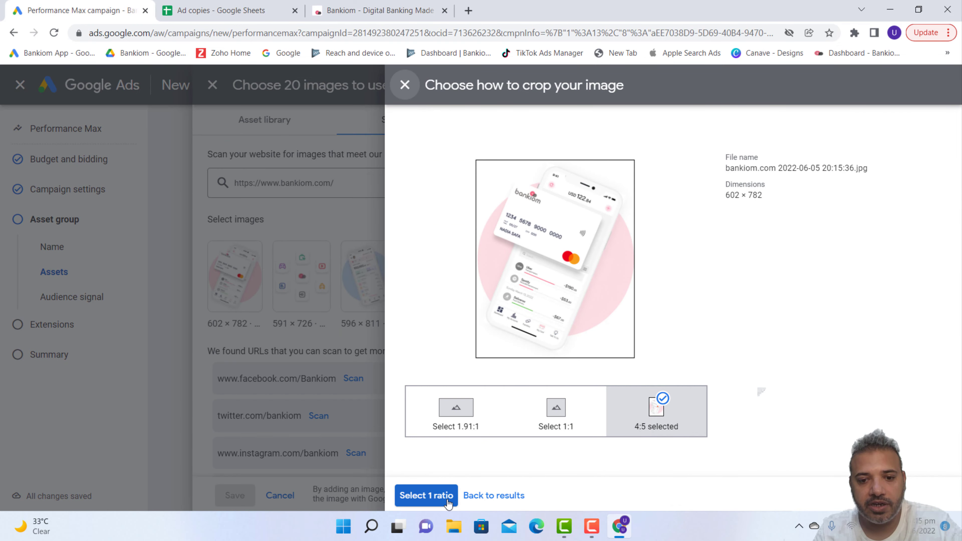
{"action": "left_click", "coordinate": [447, 501]}
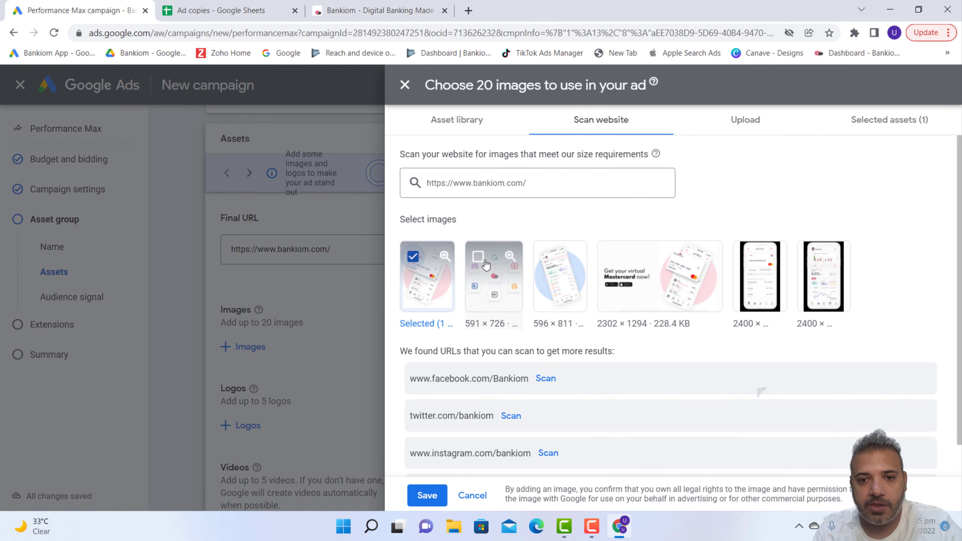
{"action": "left_click", "coordinate": [478, 257]}
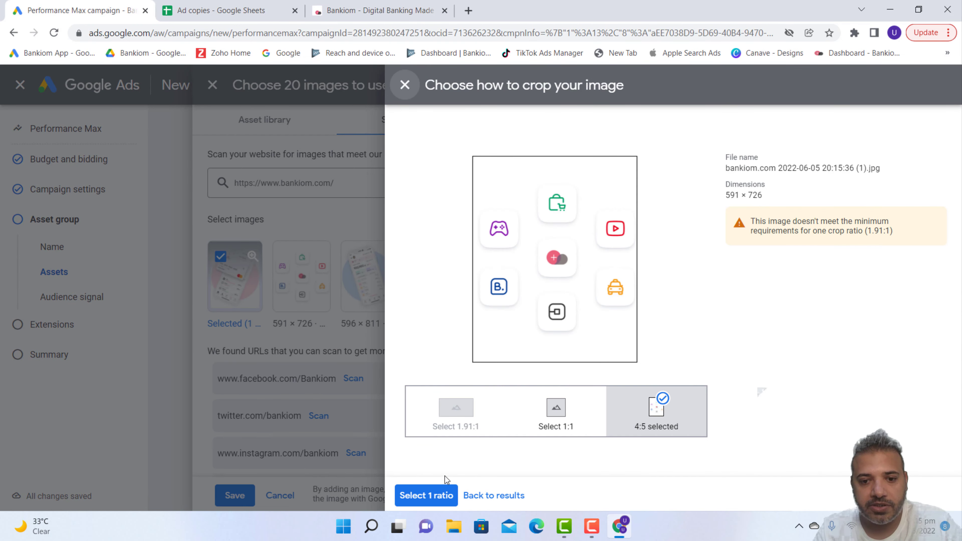
{"action": "left_click", "coordinate": [430, 495]}
{"action": "left_click", "coordinate": [425, 496]}
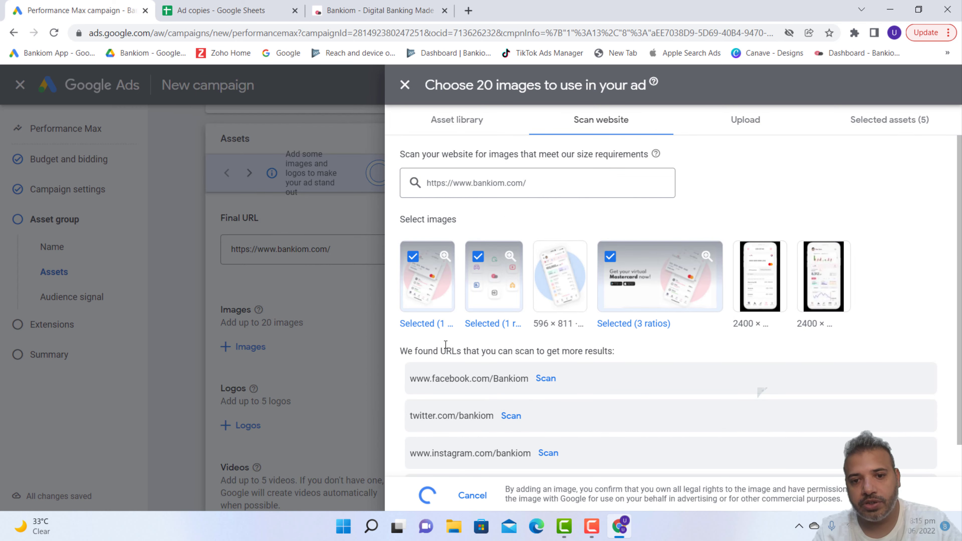
Add the dark 1200 × 1200 bankiom image from the asset library as the asset group's logo.
{"action": "scroll", "coordinate": [409, 361], "scroll_direction": "down", "scroll_amount": 2}
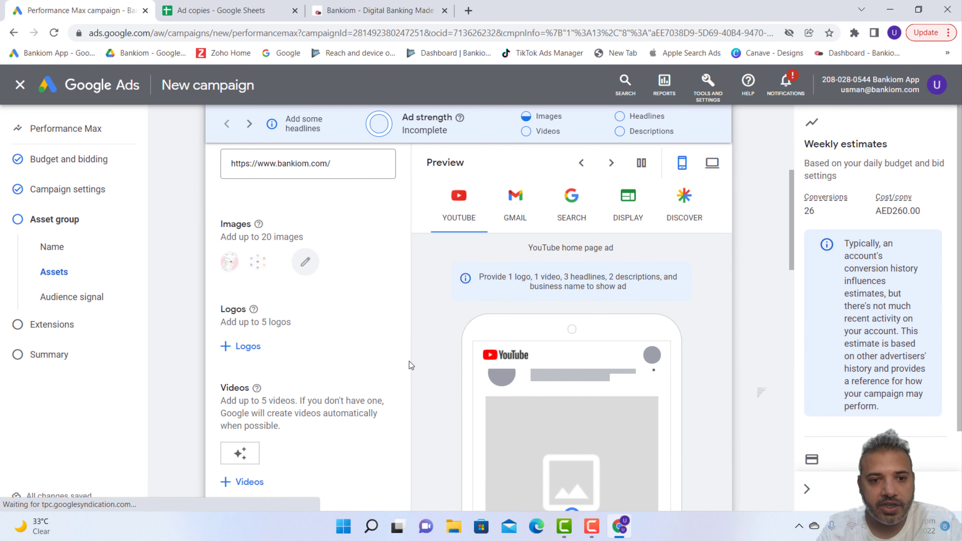
{"action": "left_click", "coordinate": [248, 320]}
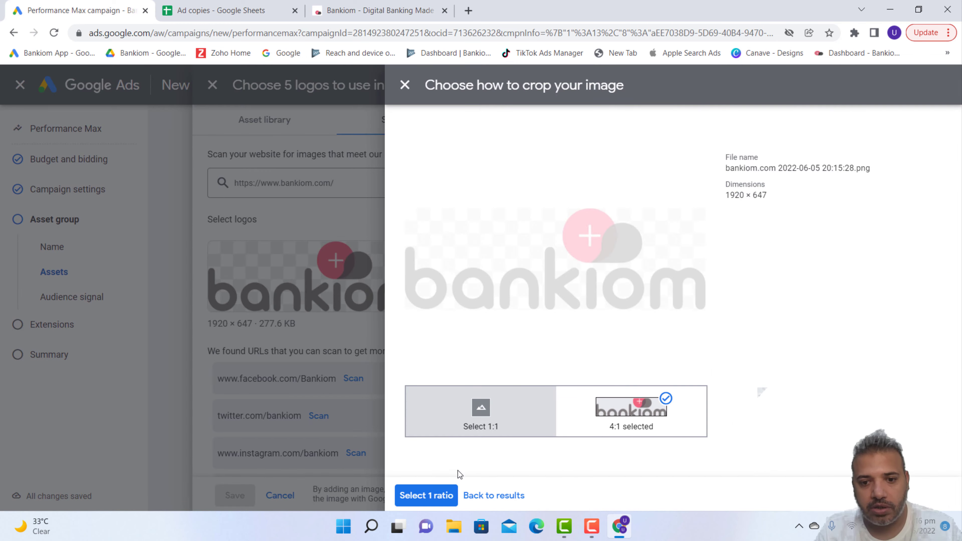
{"action": "left_click", "coordinate": [404, 85]}
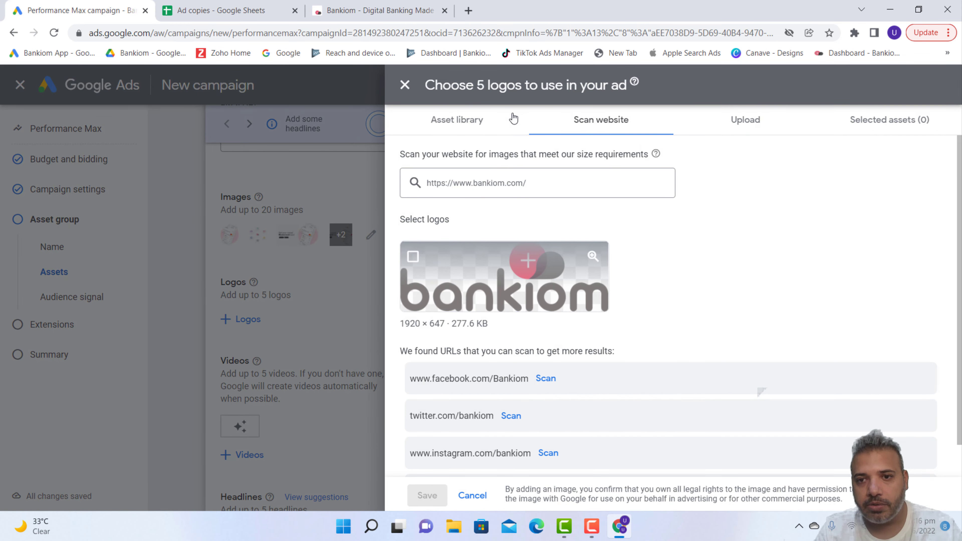
{"action": "left_click", "coordinate": [749, 125]}
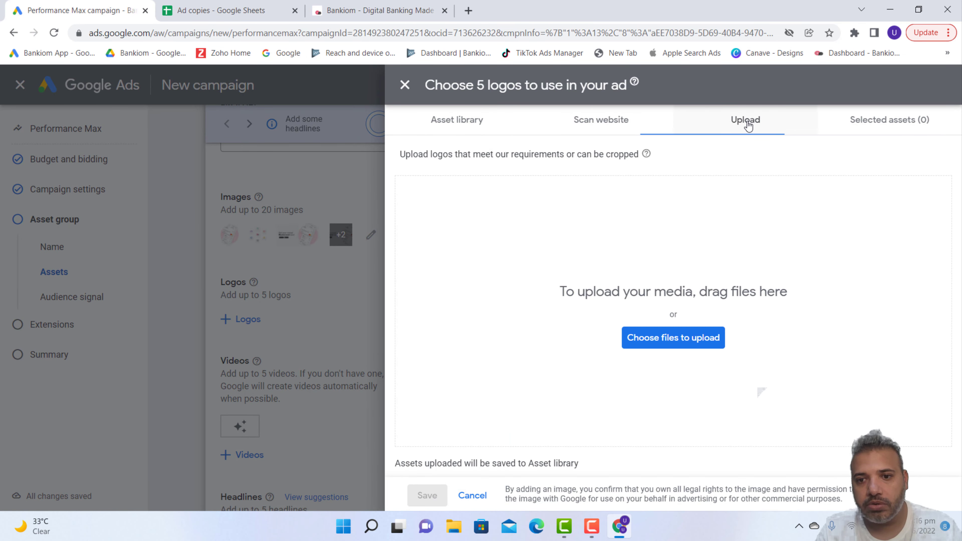
{"action": "left_click", "coordinate": [477, 120]}
{"action": "scroll", "coordinate": [623, 320], "scroll_direction": "down", "scroll_amount": 6}
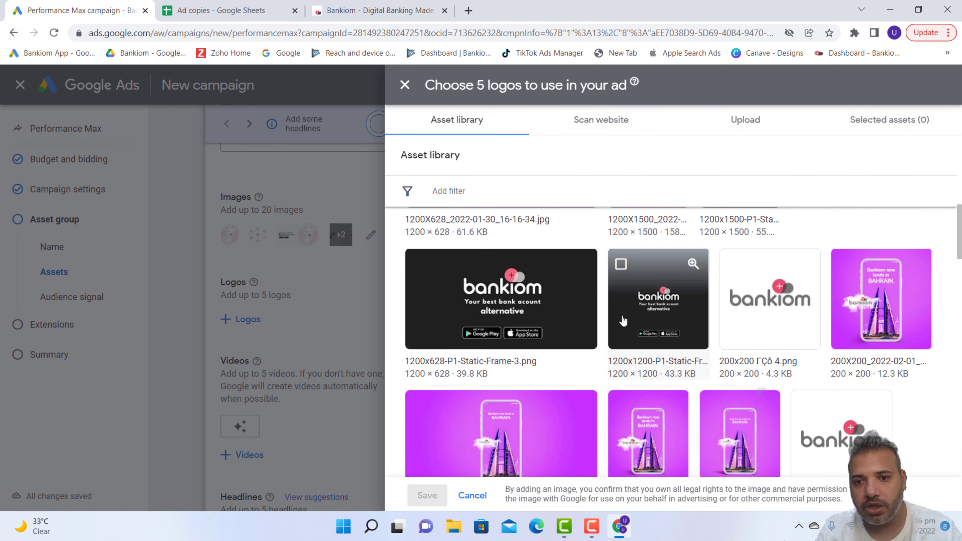
{"action": "left_click", "coordinate": [623, 320]}
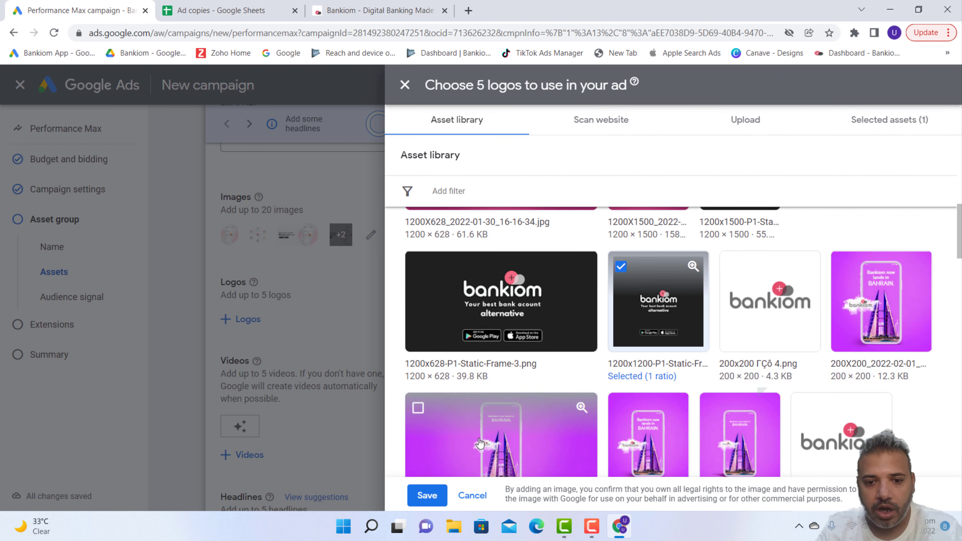
{"action": "left_click", "coordinate": [423, 495]}
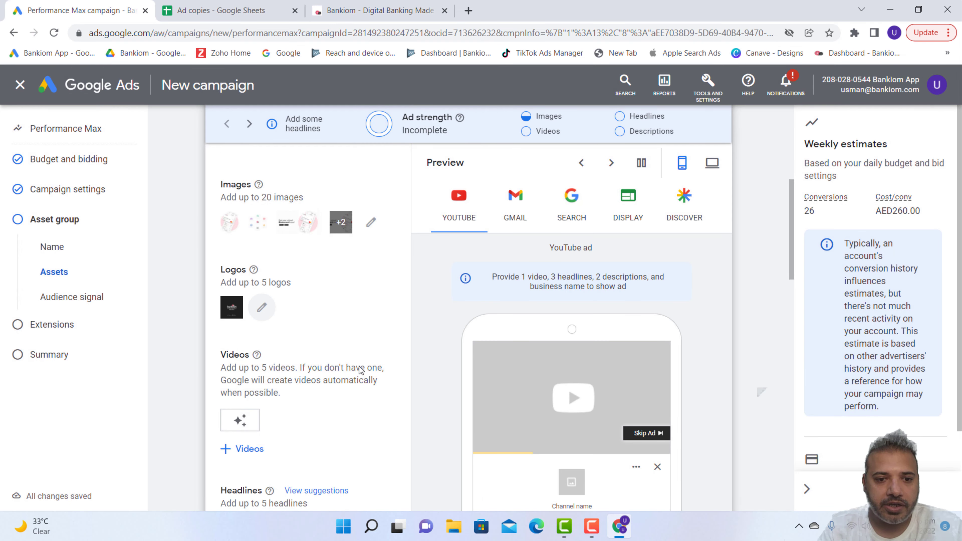
Add the recently used video named Portrait to the asset group's videos and save the selection.
{"action": "scroll", "coordinate": [360, 369], "scroll_direction": "down", "scroll_amount": 2}
{"action": "left_click", "coordinate": [245, 380]}
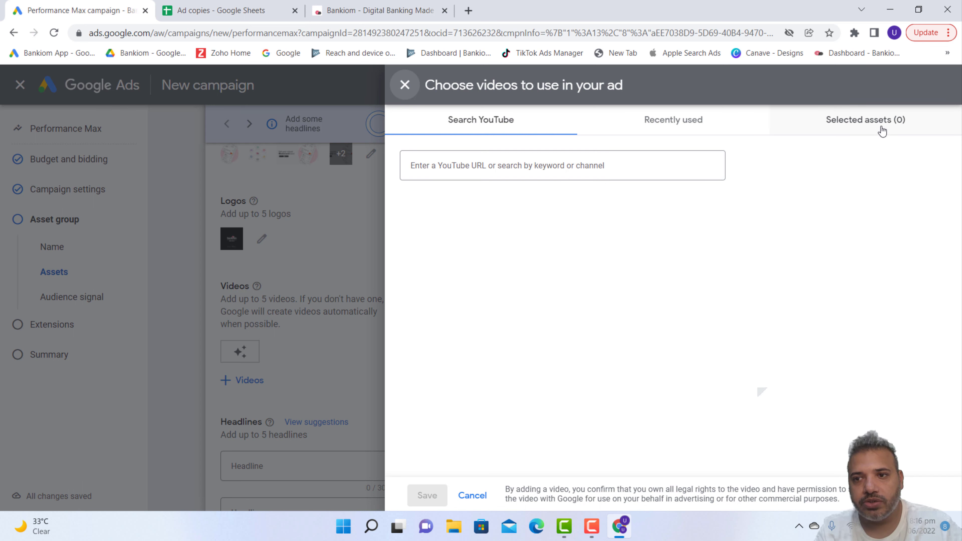
{"action": "left_click", "coordinate": [875, 122]}
{"action": "left_click", "coordinate": [688, 128]}
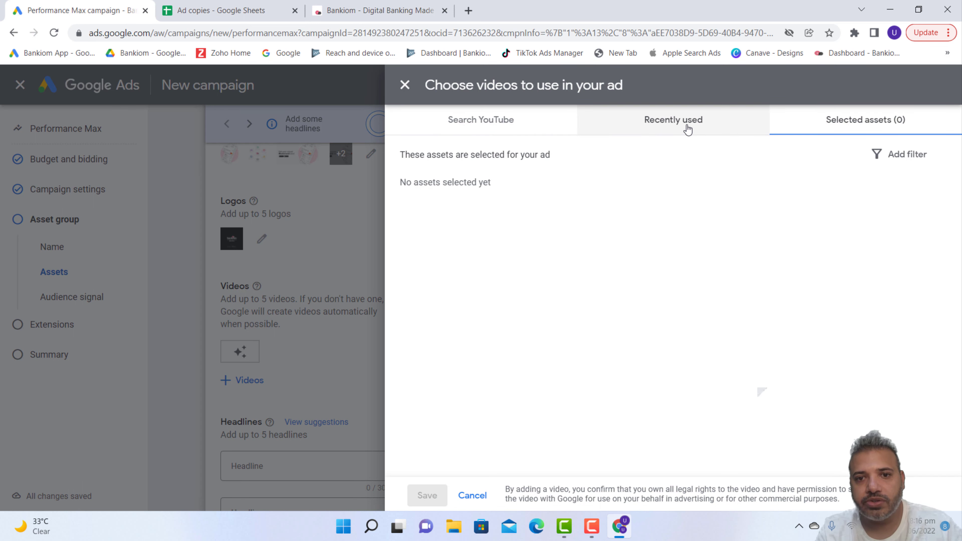
{"action": "left_click", "coordinate": [512, 122]}
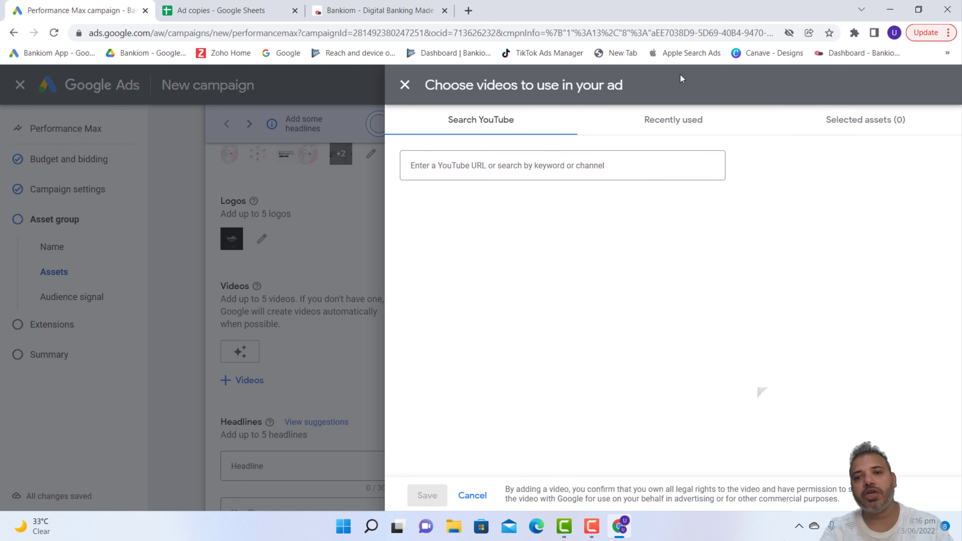
{"action": "left_click", "coordinate": [683, 119]}
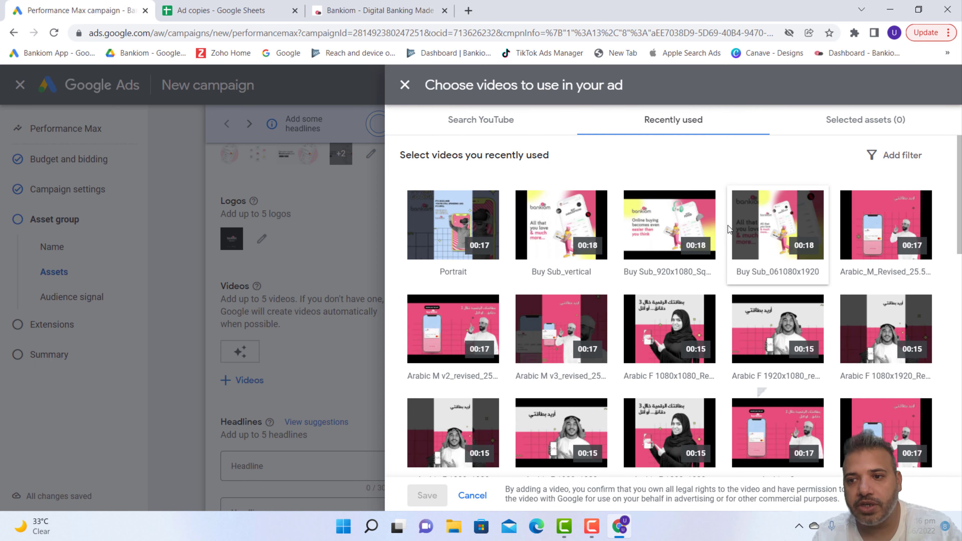
{"action": "scroll", "coordinate": [728, 225], "scroll_direction": "down", "scroll_amount": 2}
{"action": "scroll", "coordinate": [727, 226], "scroll_direction": "down", "scroll_amount": 3}
{"action": "scroll", "coordinate": [727, 227], "scroll_direction": "up", "scroll_amount": 5}
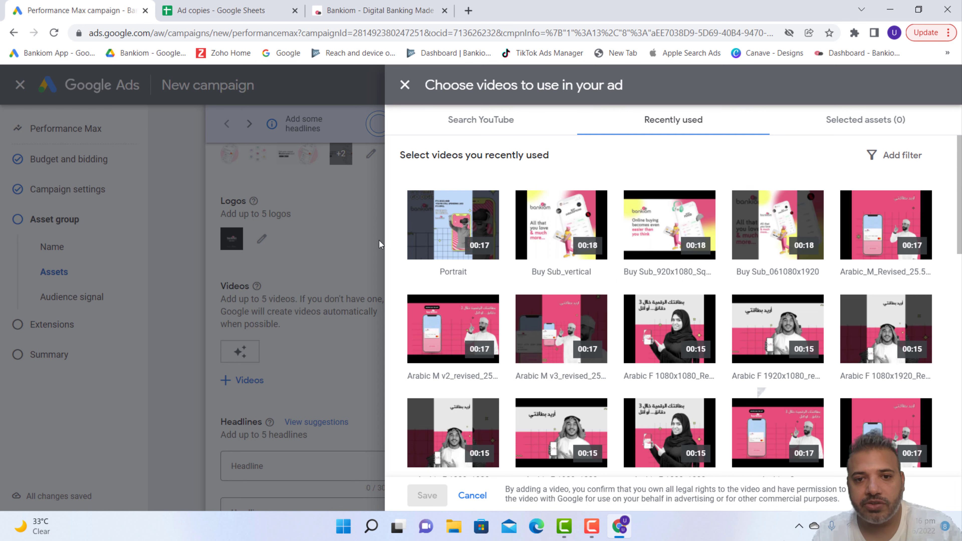
{"action": "left_click", "coordinate": [414, 240]}
{"action": "left_click", "coordinate": [428, 495]}
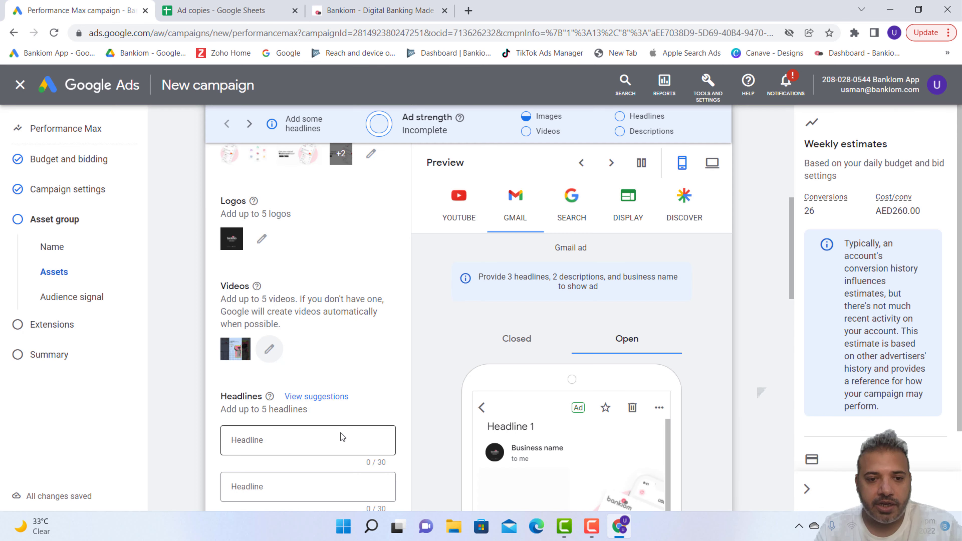
Fill in the first two headlines with "New Digital Banking Made Easy" and "For Your Monthly Subscriptions".
{"action": "left_click", "coordinate": [307, 444]}
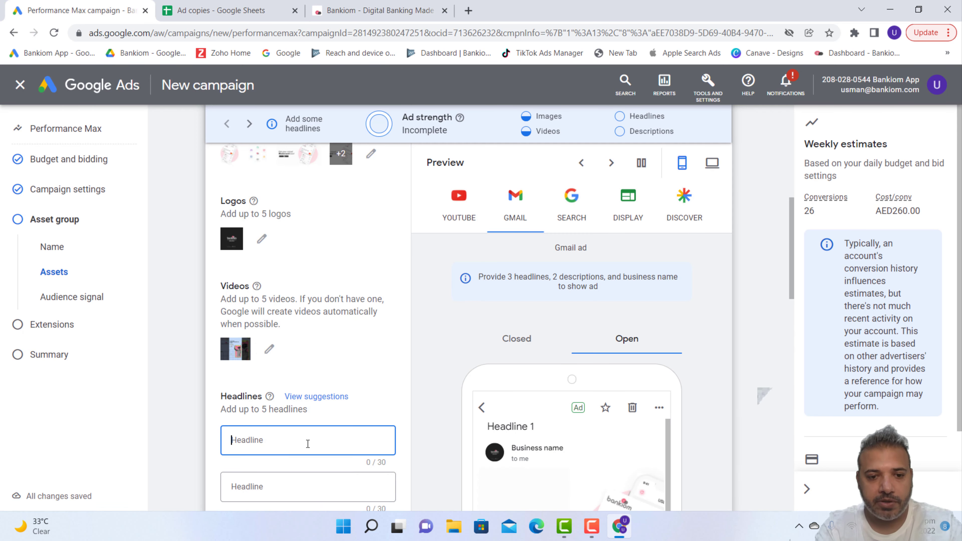
{"action": "type", "text": "D"}
{"action": "left_click", "coordinate": [295, 366]}
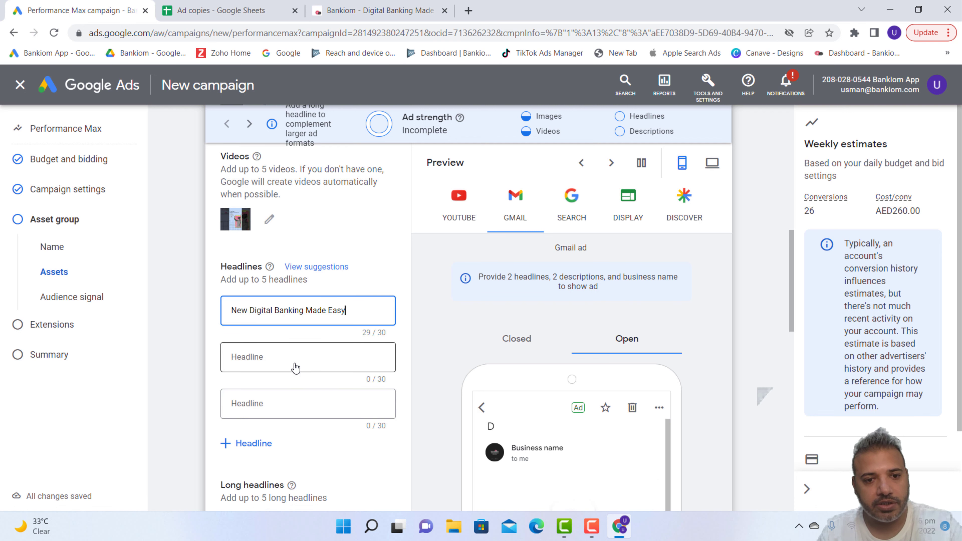
{"action": "left_click", "coordinate": [282, 359]}
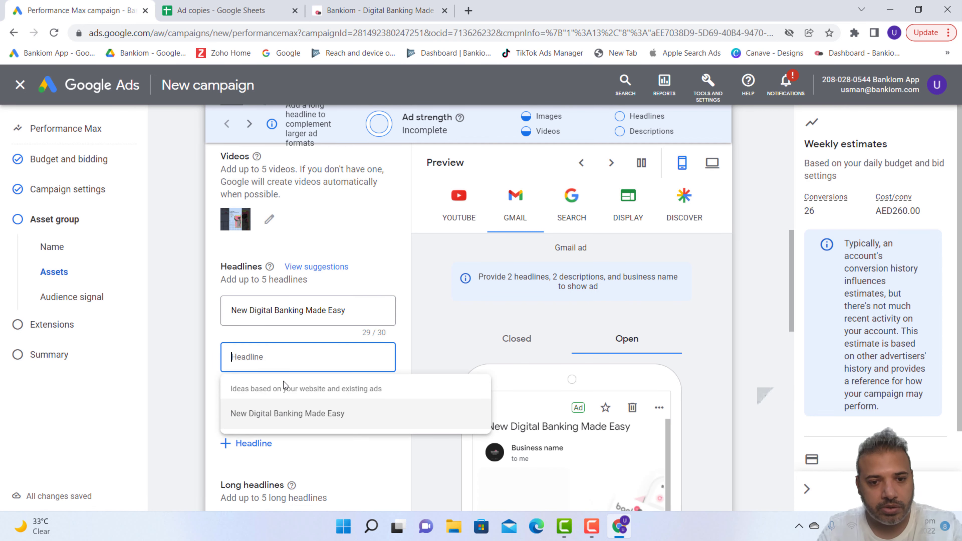
{"action": "type", "text": "For Your Monthly Subscriptions"}
{"action": "scroll", "coordinate": [343, 339], "scroll_direction": "down", "scroll_amount": 3}
Enter the long headline "Send money to Lebanon" and use the suggested short description "Bankiom - Digital Banking Made Easy".
{"action": "left_click", "coordinate": [251, 360]}
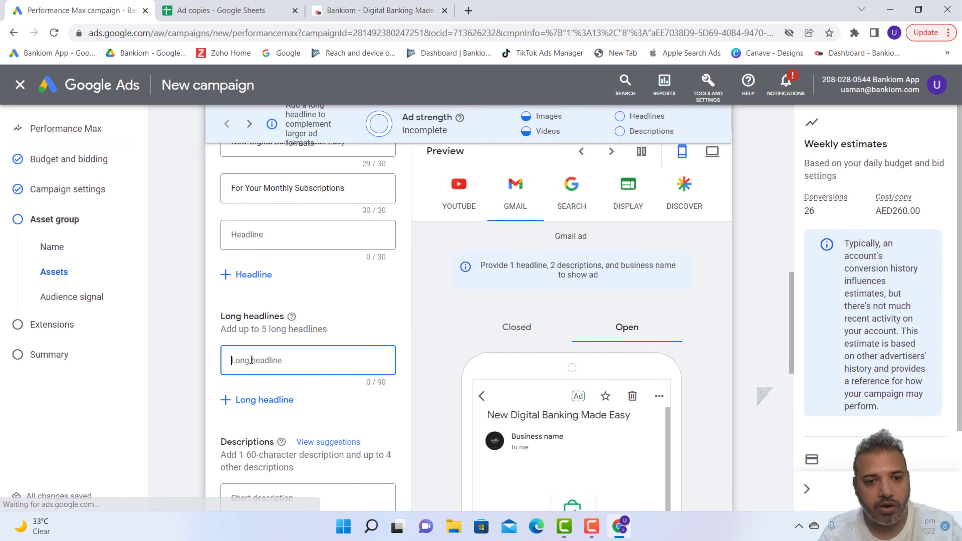
{"action": "scroll", "coordinate": [275, 419], "scroll_direction": "down", "scroll_amount": 5}
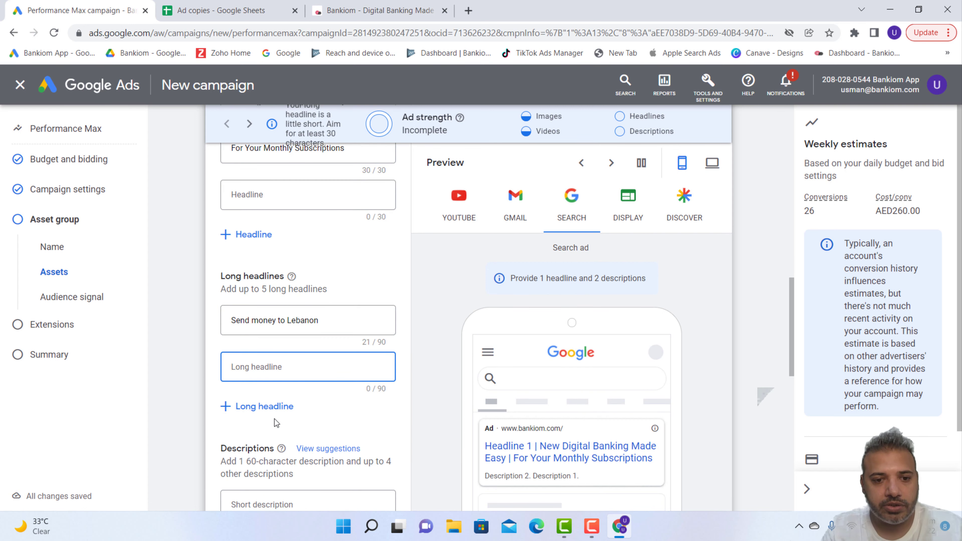
{"action": "left_click", "coordinate": [306, 282]}
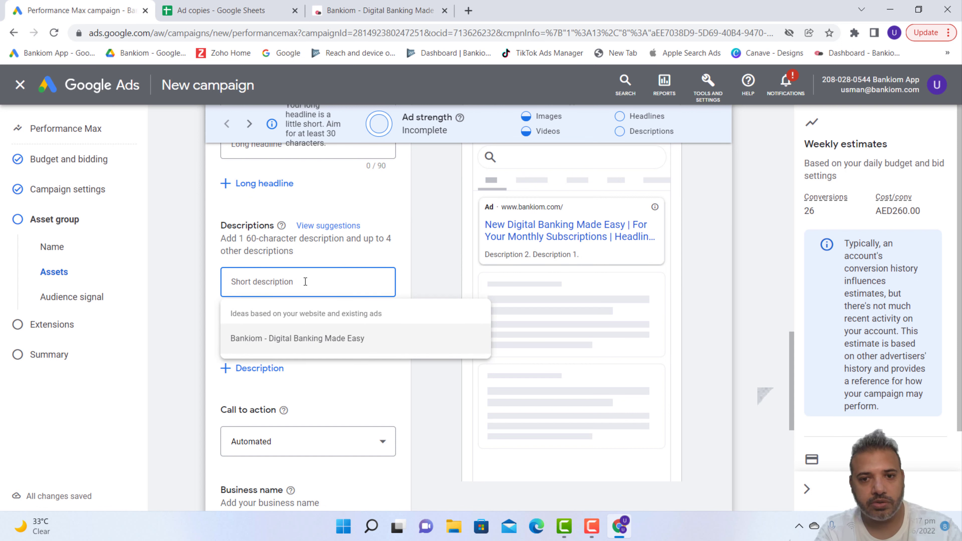
{"action": "left_click", "coordinate": [300, 339]}
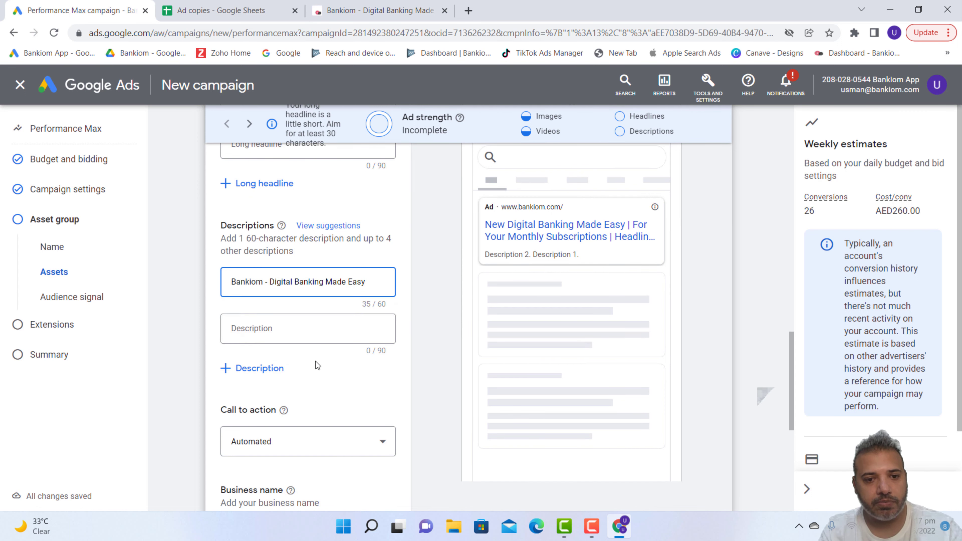
Set the asset group's call to action to Sign up and its business name to Bankiom.
{"action": "scroll", "coordinate": [317, 365], "scroll_direction": "down", "scroll_amount": 5}
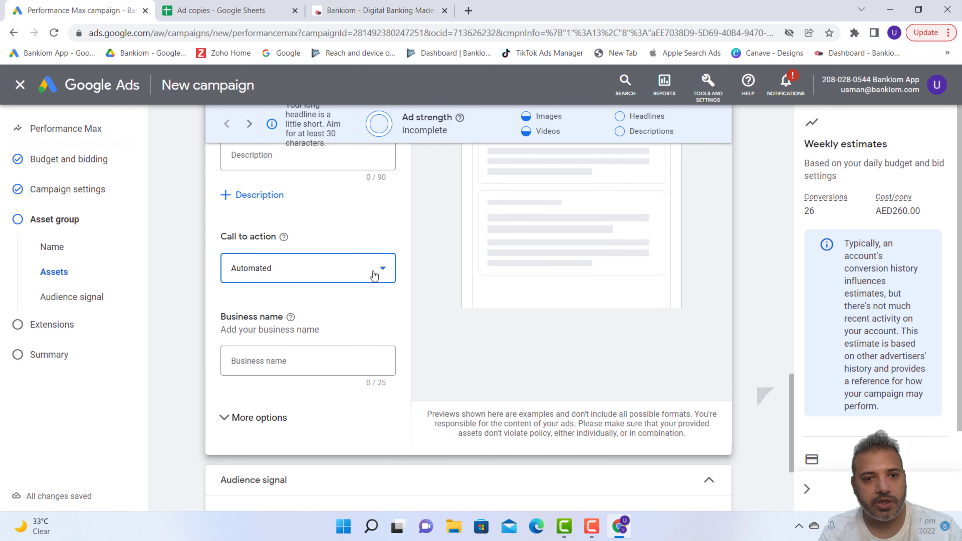
{"action": "left_click", "coordinate": [374, 276]}
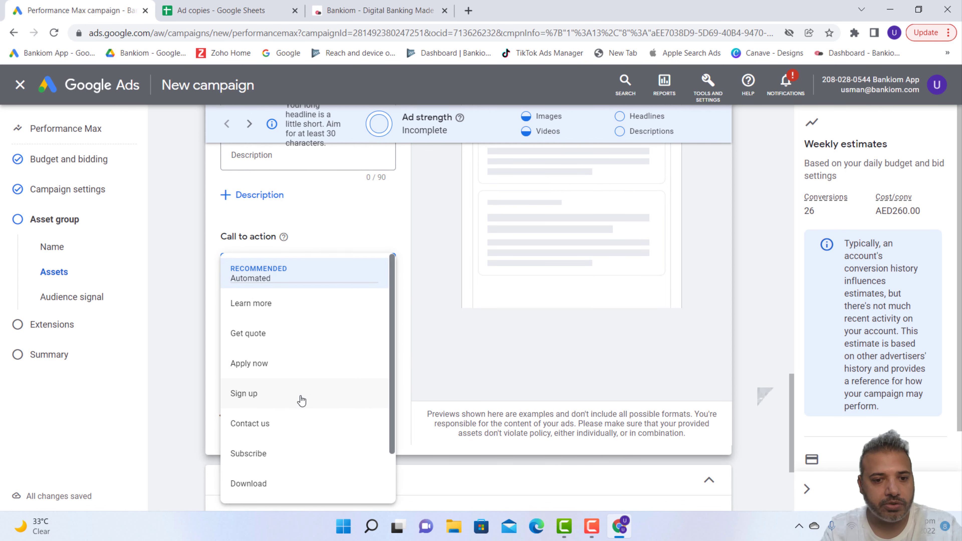
{"action": "scroll", "coordinate": [300, 419], "scroll_direction": "down", "scroll_amount": 2}
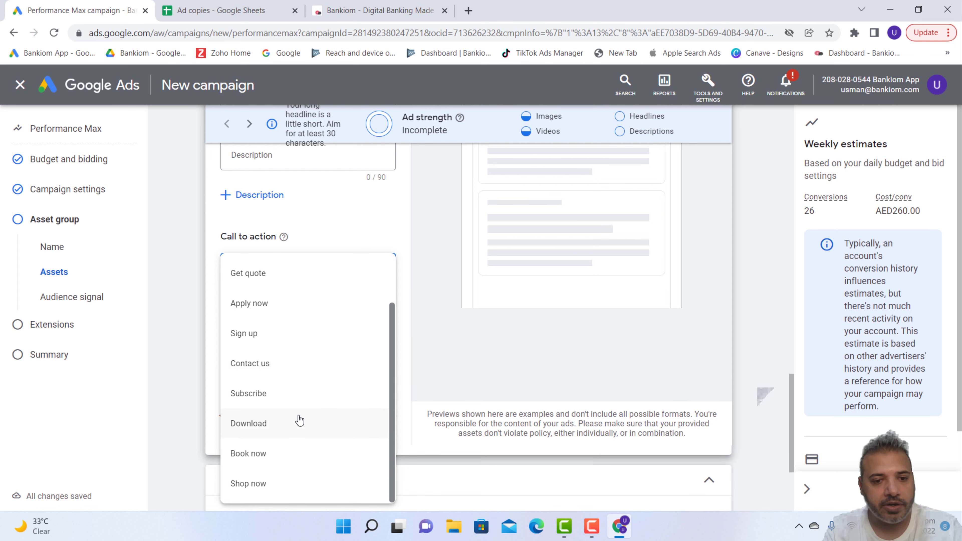
{"action": "left_click", "coordinate": [275, 341]}
{"action": "left_click", "coordinate": [317, 363]}
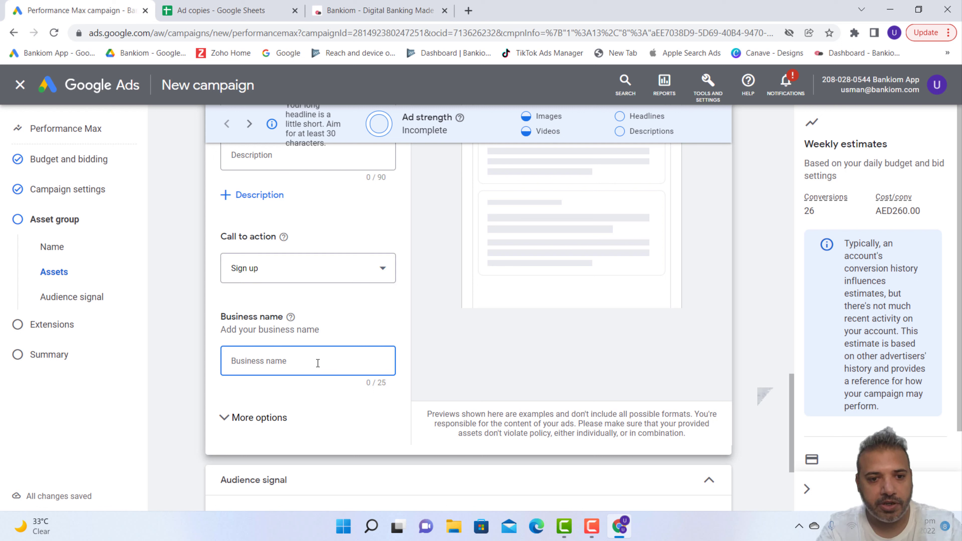
{"action": "type", "text": "Bankiom"}
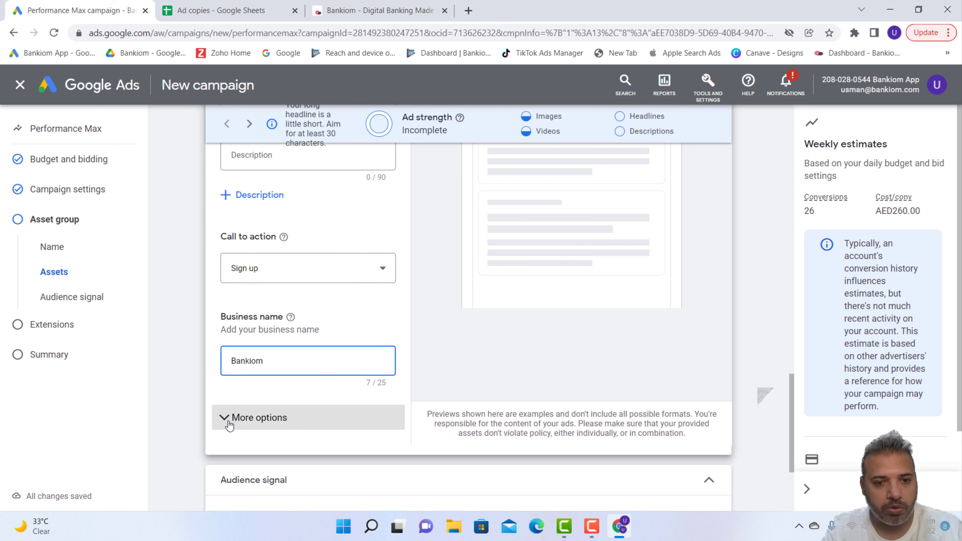
Look at the asset group's additional ad URL options for display path and mobile final URL.
{"action": "scroll", "coordinate": [375, 408], "scroll_direction": "down", "scroll_amount": 3}
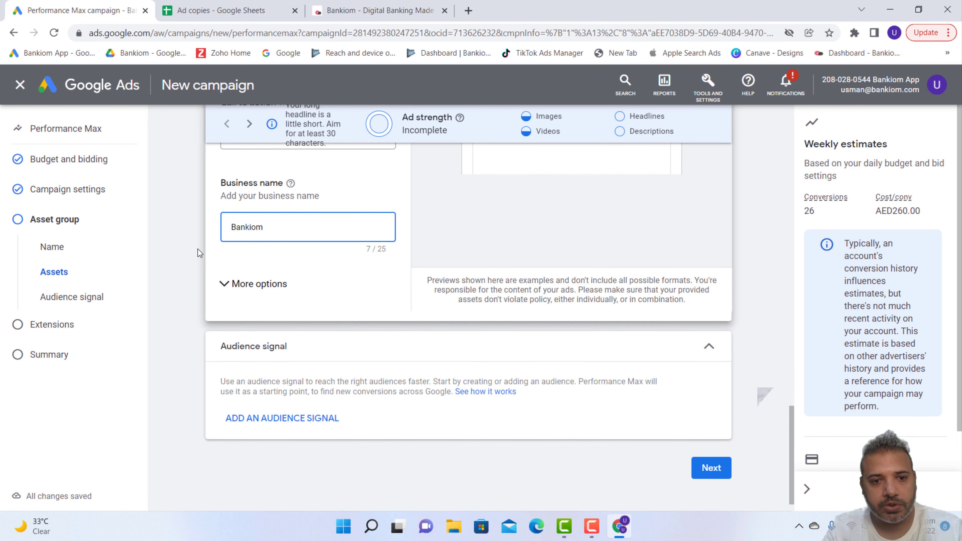
{"action": "left_click", "coordinate": [222, 287]}
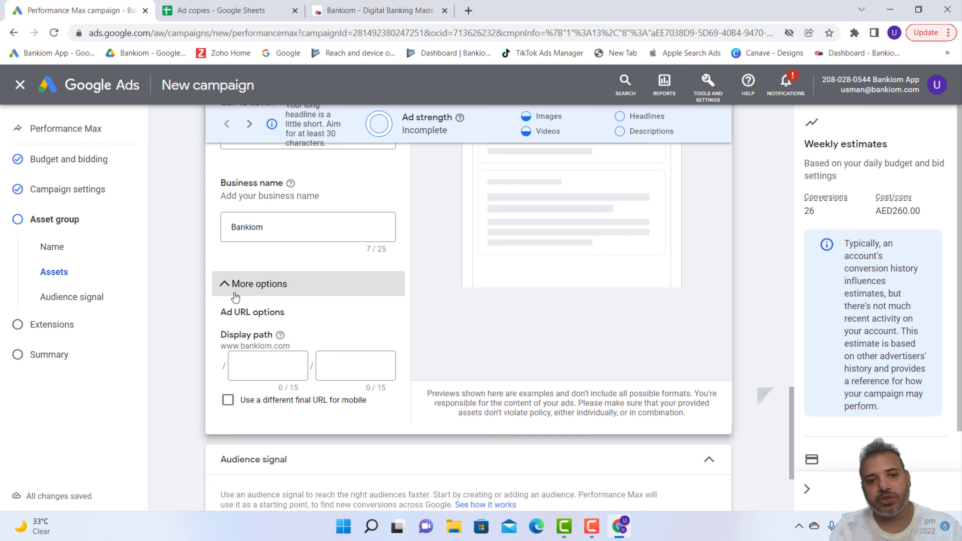
{"action": "left_click", "coordinate": [225, 288]}
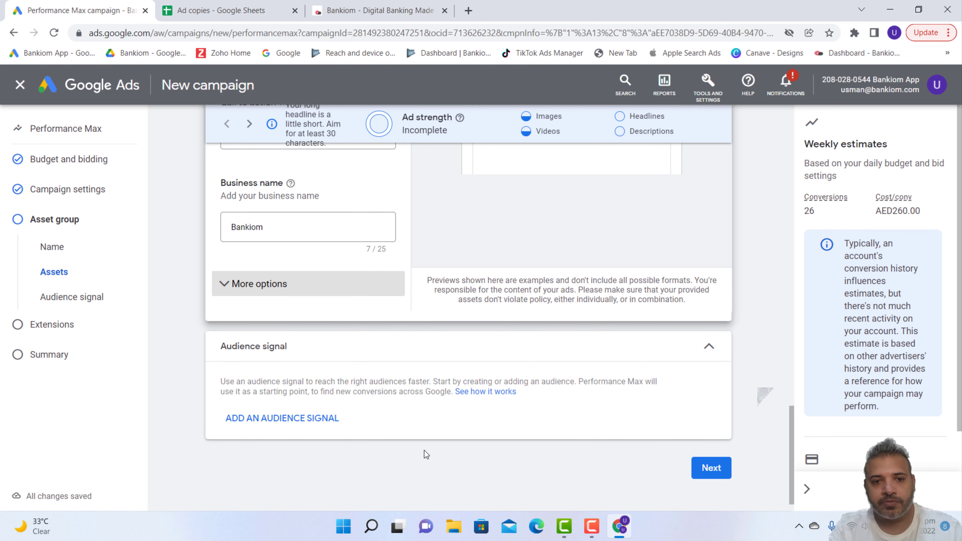
Start a new audience for the asset group's audience signal and name it Test_audience.
{"action": "left_click", "coordinate": [299, 419]}
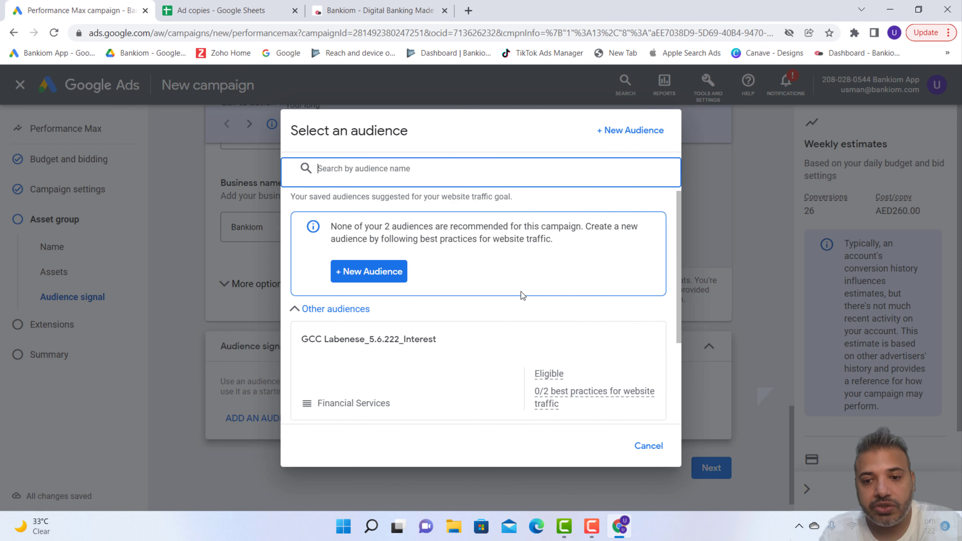
{"action": "scroll", "coordinate": [521, 292], "scroll_direction": "down", "scroll_amount": 3}
{"action": "scroll", "coordinate": [521, 292], "scroll_direction": "up", "scroll_amount": 3}
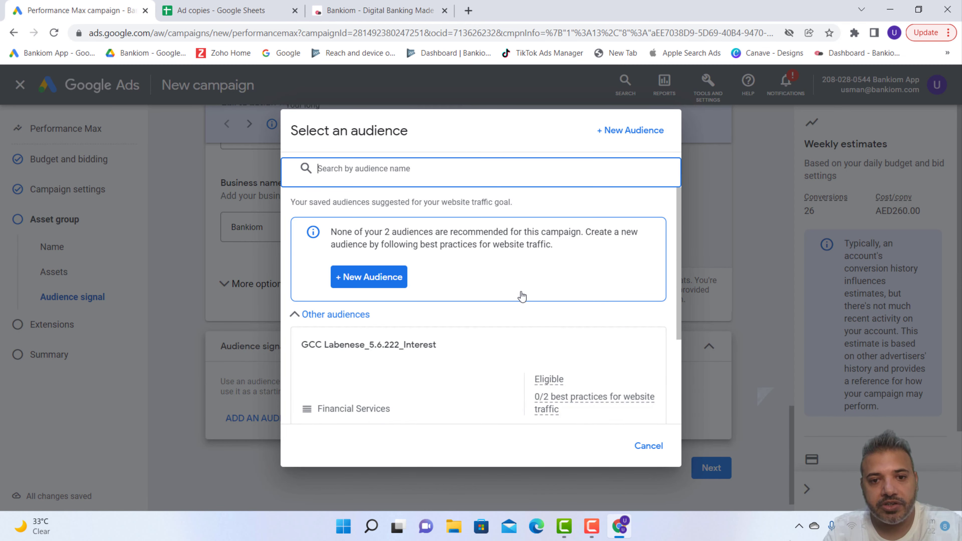
{"action": "left_click", "coordinate": [388, 277]}
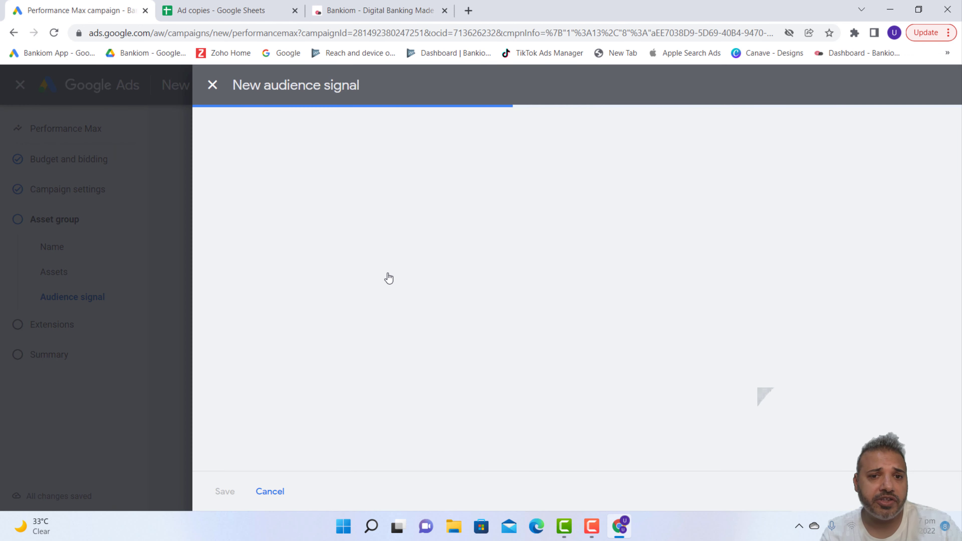
{"action": "type", "text": "Test_audience"}
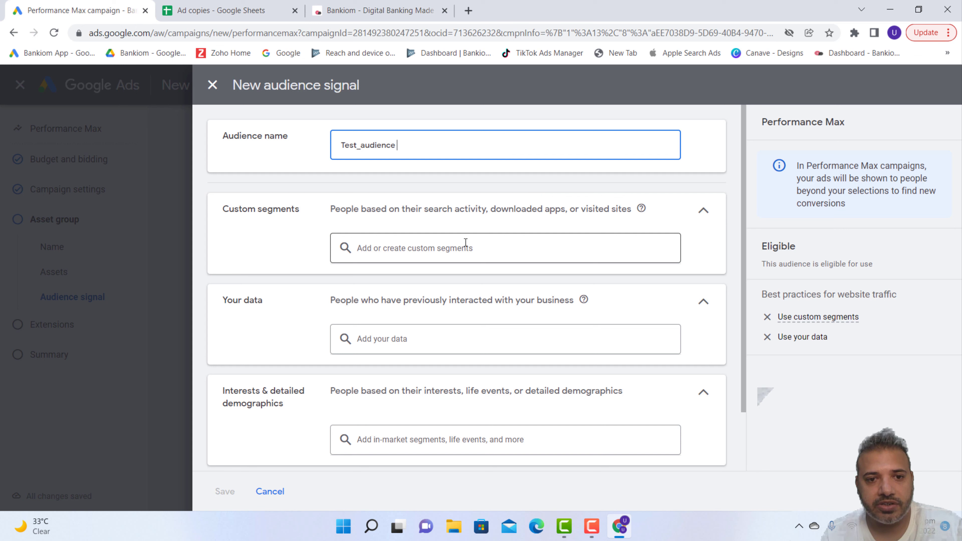
Look at the search and browse options for adding custom segments to the audience signal.
{"action": "left_click", "coordinate": [593, 248]}
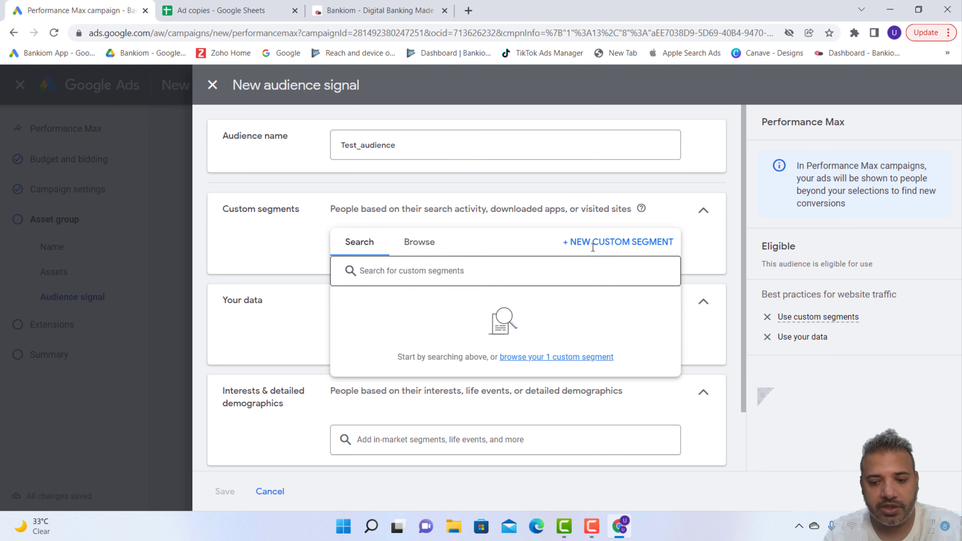
{"action": "left_click", "coordinate": [418, 242]}
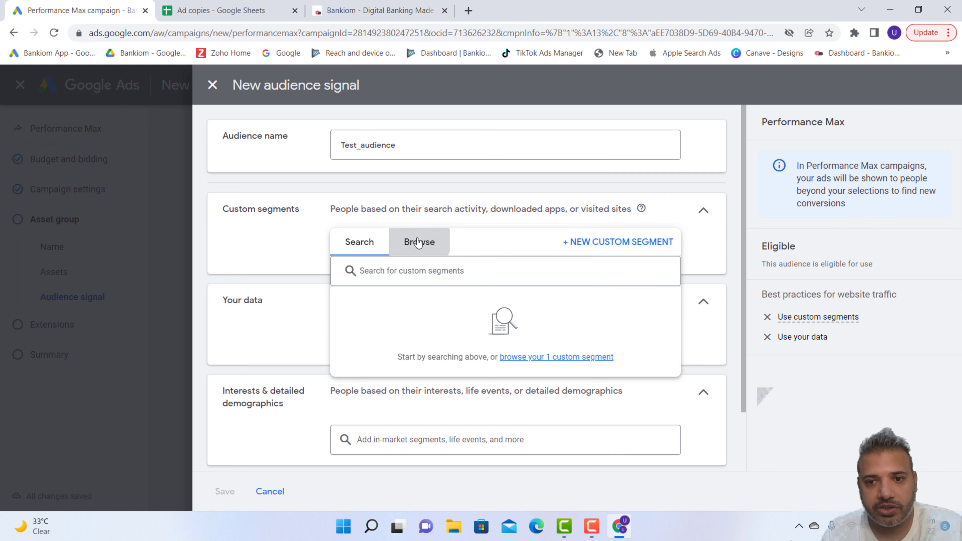
{"action": "left_click", "coordinate": [359, 242]}
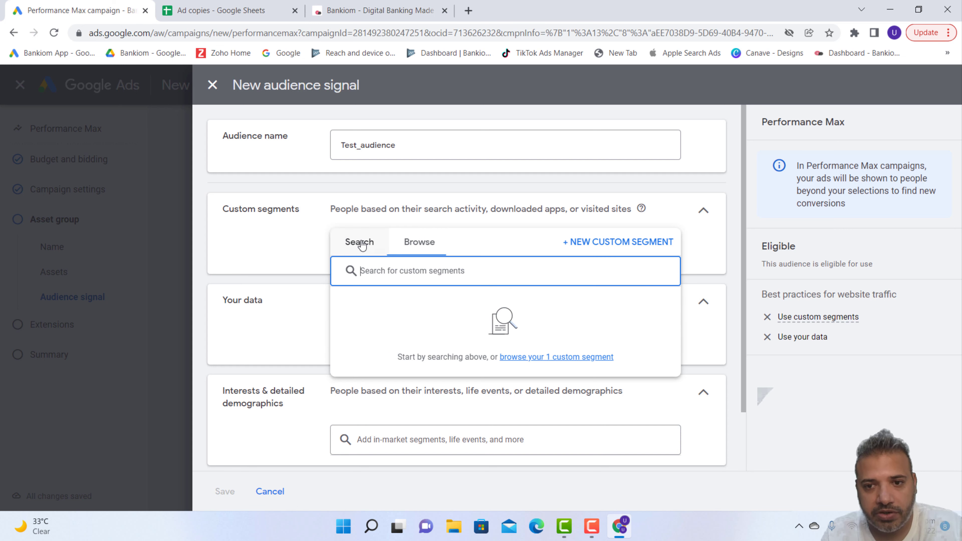
{"action": "left_click", "coordinate": [266, 348]}
Browse the audience's own data segments and examine the available customer lists.
{"action": "left_click", "coordinate": [383, 335]}
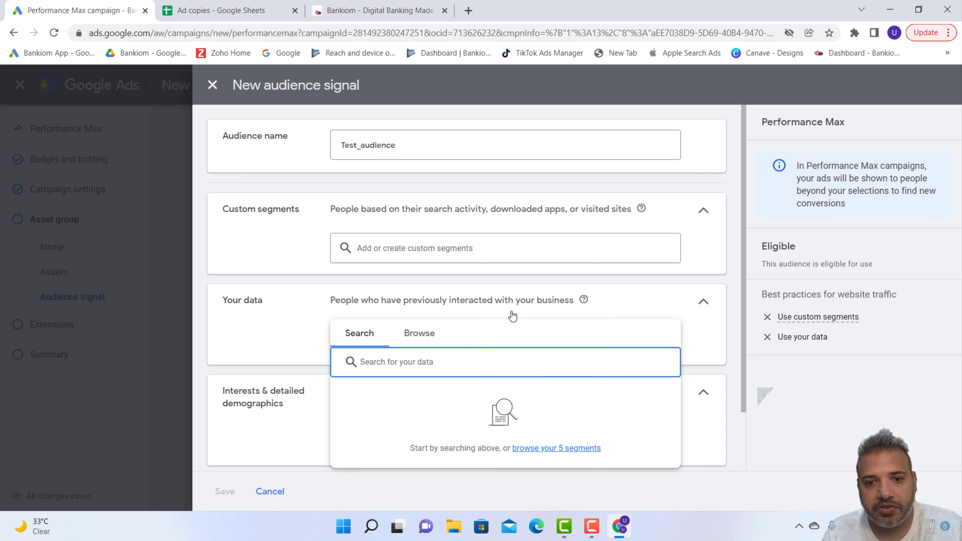
{"action": "left_click", "coordinate": [436, 334]}
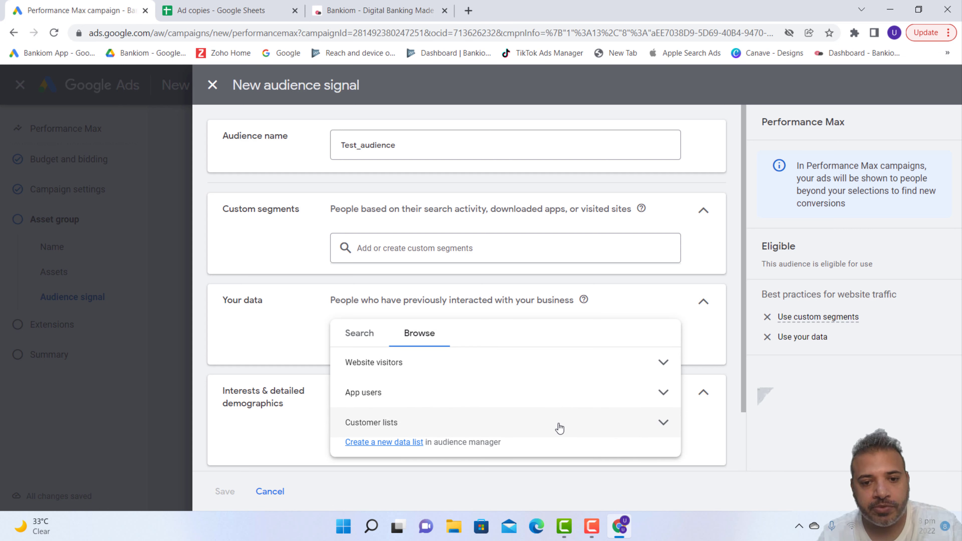
{"action": "left_click", "coordinate": [668, 425]}
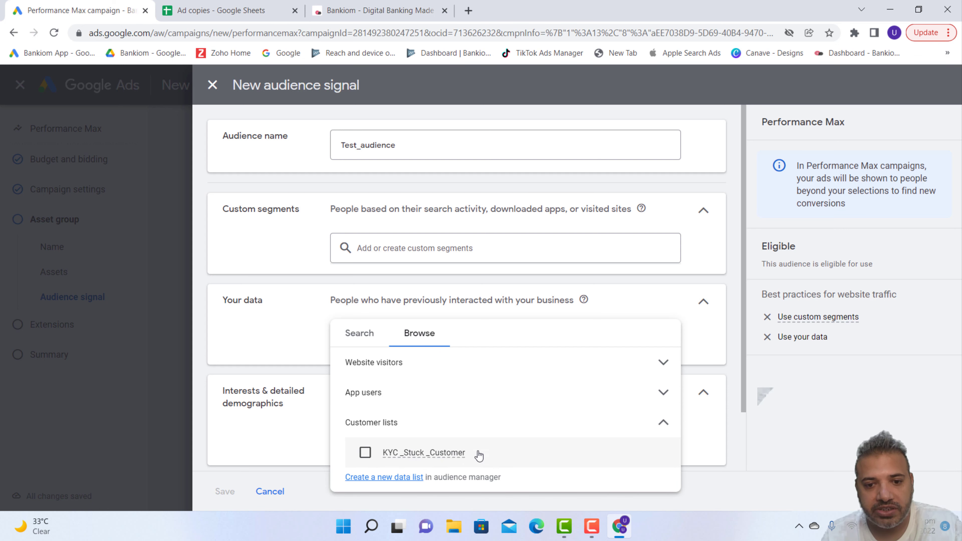
{"action": "mouse_move", "coordinate": [522, 448]}
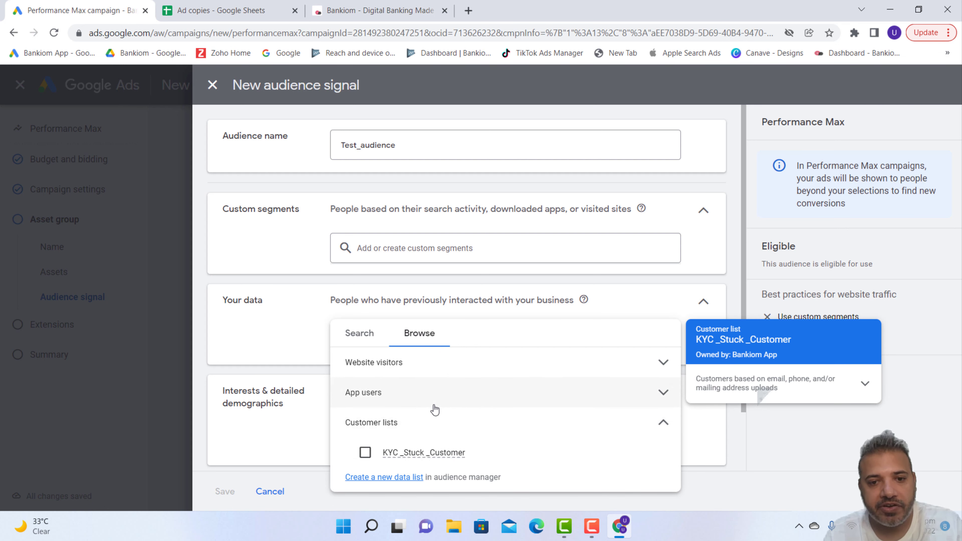
{"action": "left_click", "coordinate": [309, 342]}
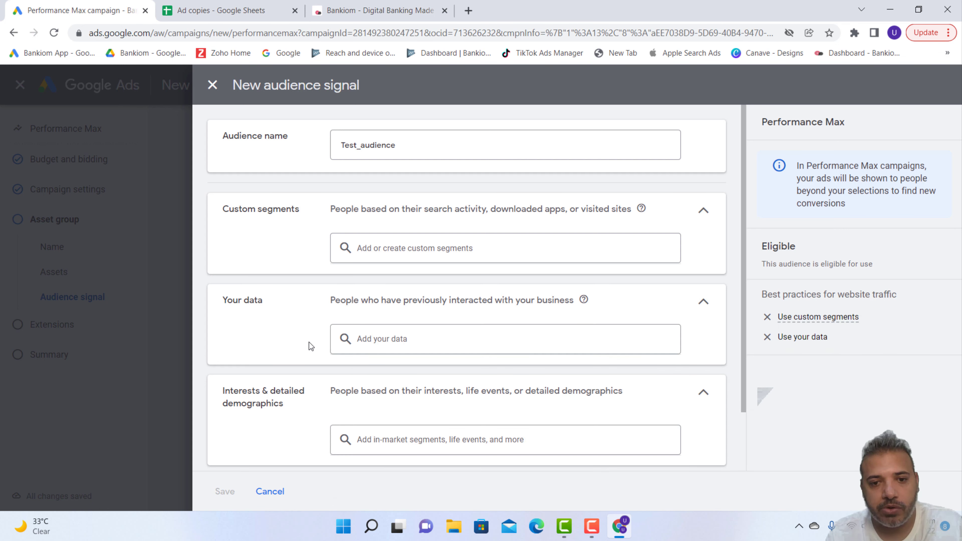
Look at the browse categories and suggested segments for the audience's interests and detailed demographics.
{"action": "scroll", "coordinate": [530, 364], "scroll_direction": "down", "scroll_amount": 2}
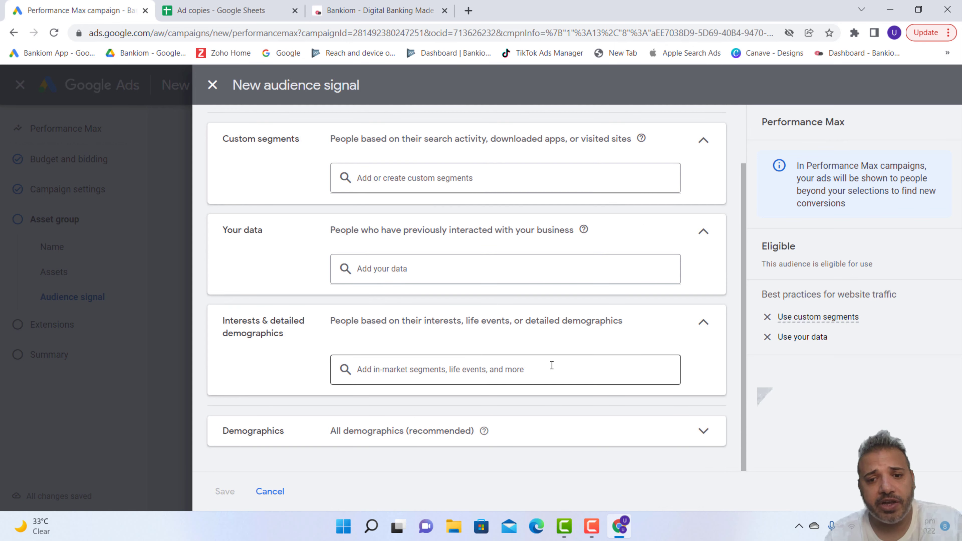
{"action": "left_click", "coordinate": [416, 367]}
{"action": "left_click", "coordinate": [419, 261]}
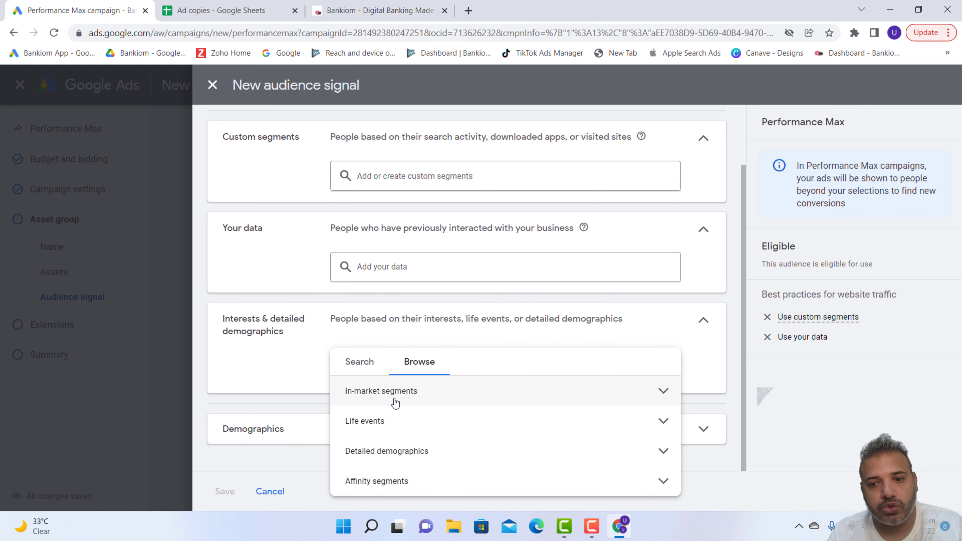
{"action": "left_click", "coordinate": [663, 421]}
{"action": "left_click", "coordinate": [371, 358]}
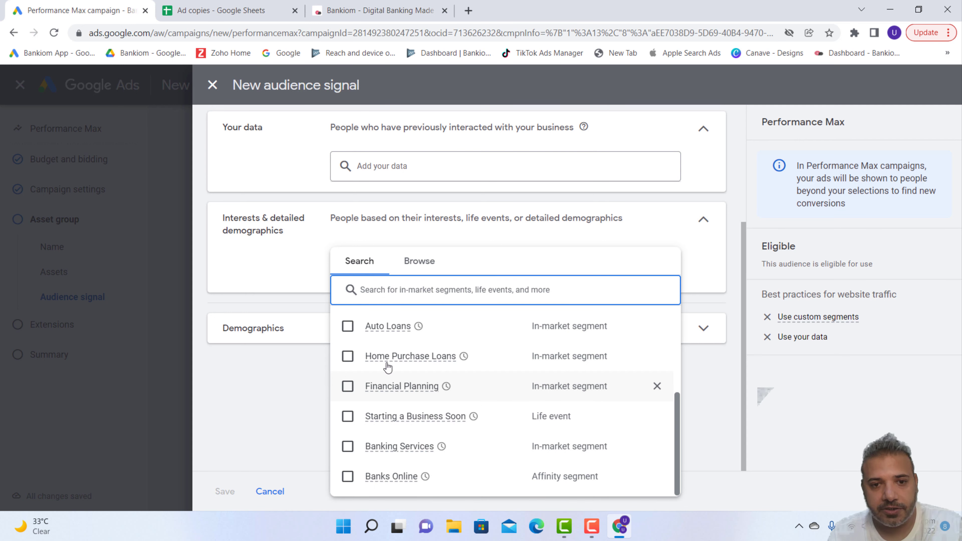
{"action": "left_click", "coordinate": [309, 265]}
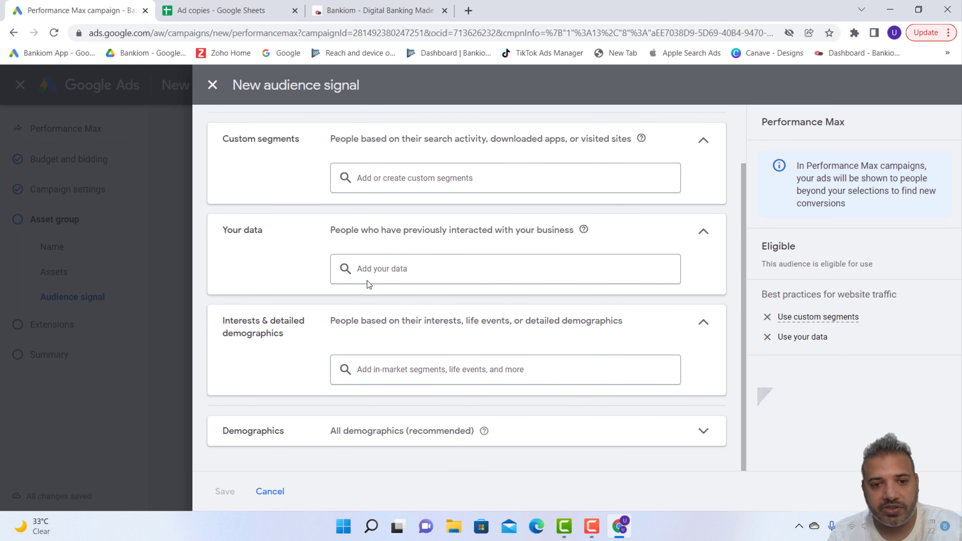
Examine the audience's demographics options for gender and age, including the additional demographics such as parental status.
{"action": "left_click", "coordinate": [672, 428]}
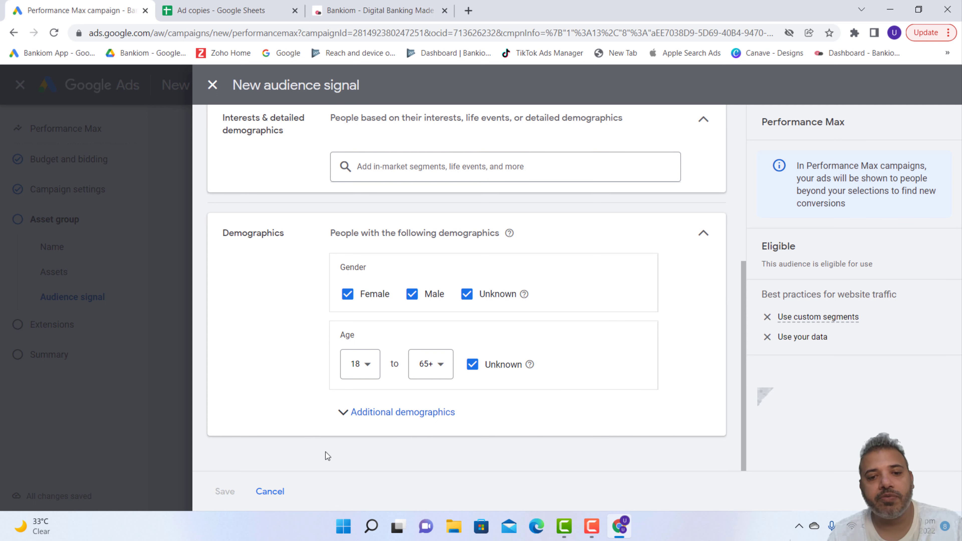
{"action": "left_click", "coordinate": [345, 412]}
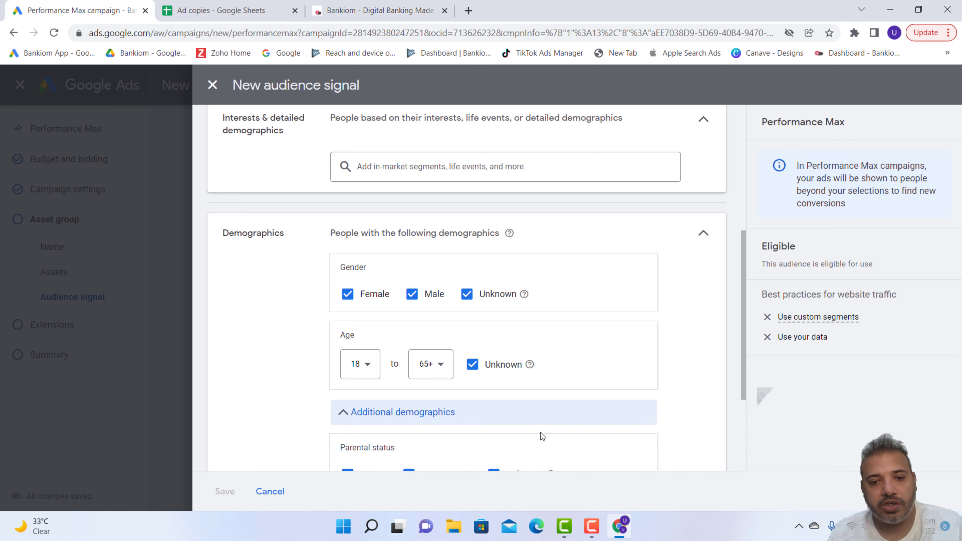
{"action": "scroll", "coordinate": [459, 394], "scroll_direction": "up", "scroll_amount": 10}
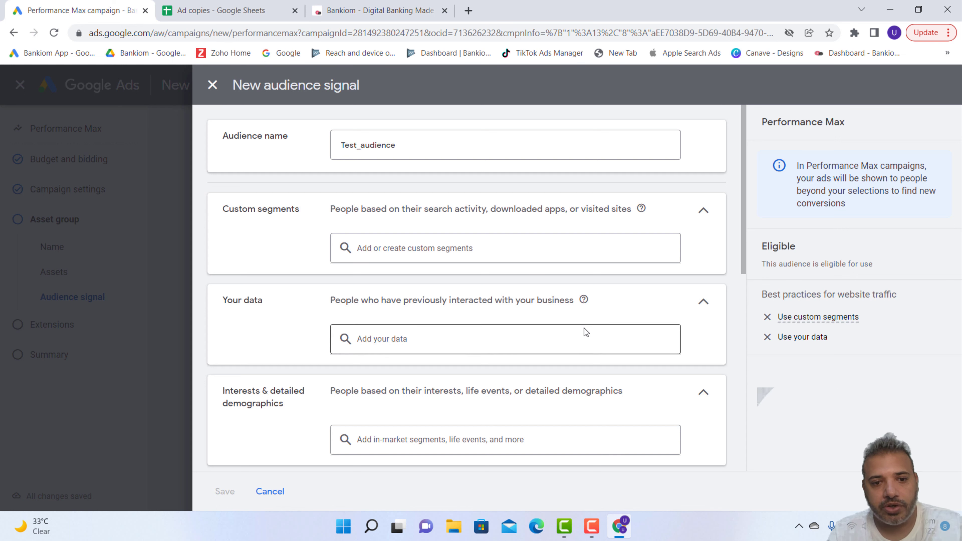
{"action": "scroll", "coordinate": [624, 383], "scroll_direction": "down", "scroll_amount": 3}
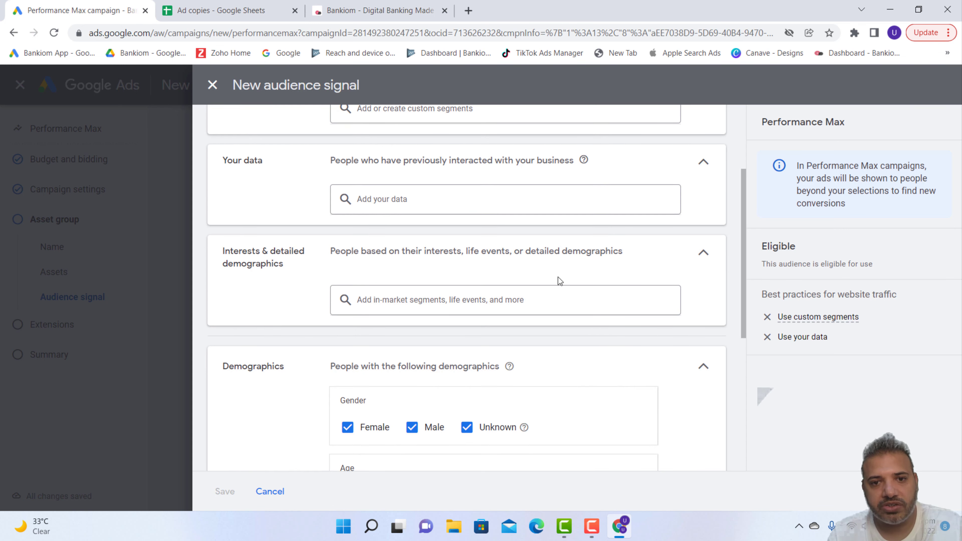
{"action": "scroll", "coordinate": [559, 280], "scroll_direction": "up", "scroll_amount": 3}
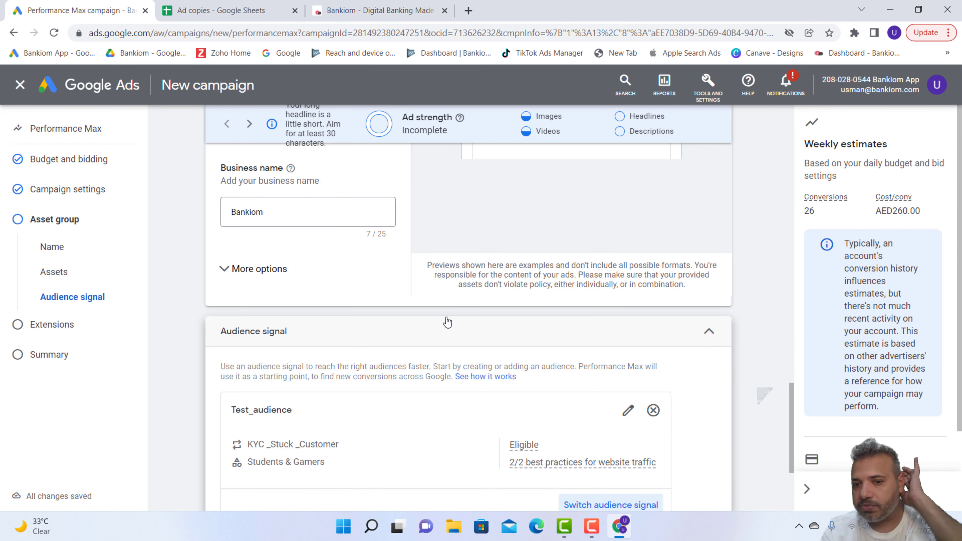
Review the added Test_audience signal and look at the asset group's YouTube and Gmail ad previews.
{"action": "scroll", "coordinate": [446, 318], "scroll_direction": "down", "scroll_amount": 4}
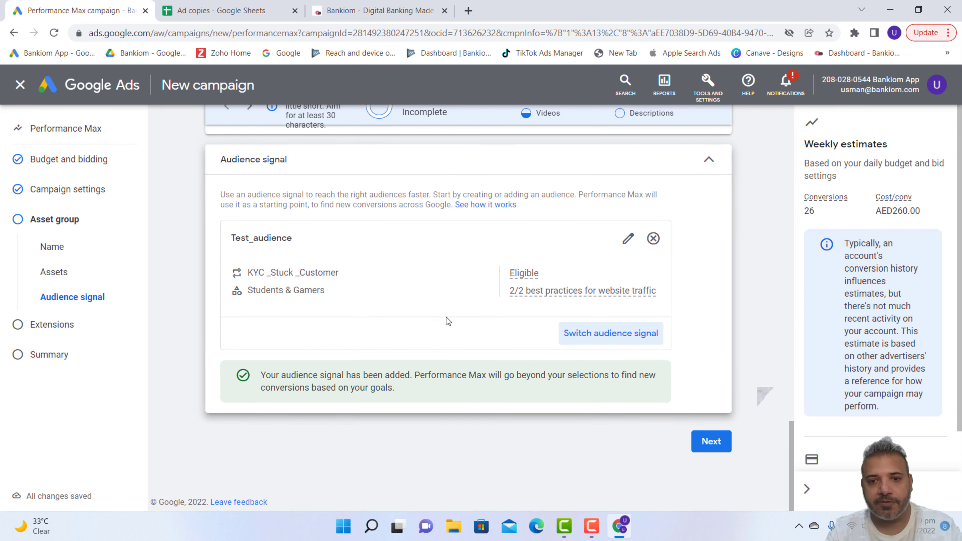
{"action": "scroll", "coordinate": [413, 265], "scroll_direction": "up", "scroll_amount": 7}
{"action": "scroll", "coordinate": [412, 261], "scroll_direction": "down", "scroll_amount": 4}
{"action": "scroll", "coordinate": [411, 261], "scroll_direction": "up", "scroll_amount": 7}
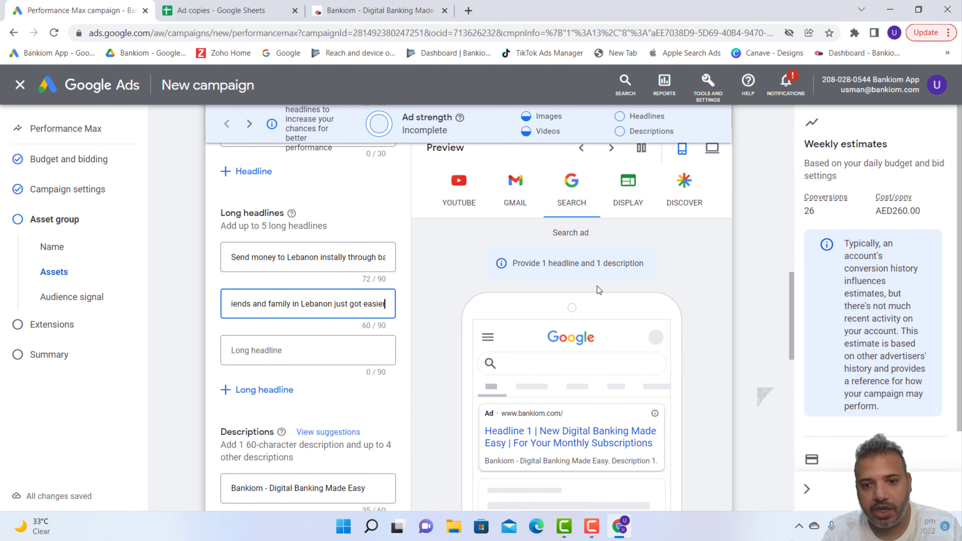
{"action": "left_click", "coordinate": [459, 201]}
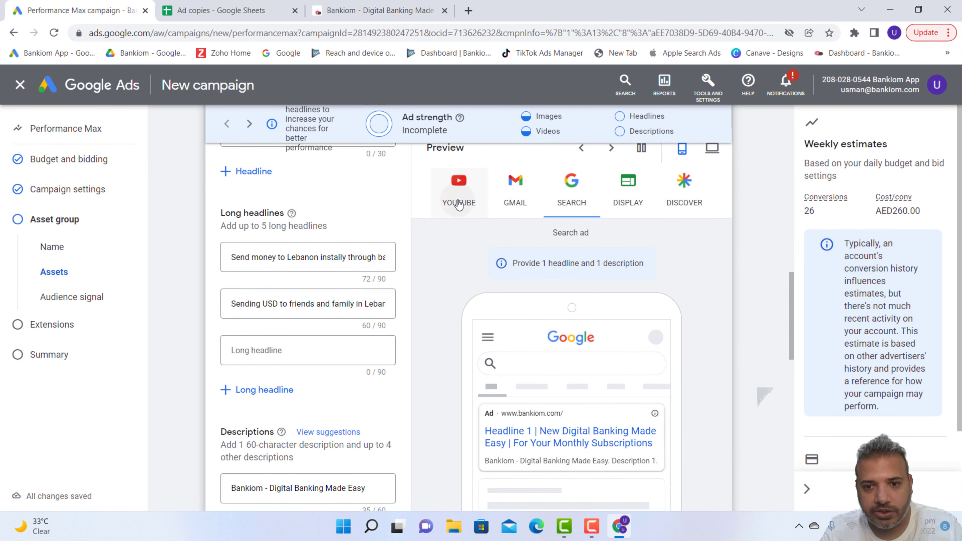
{"action": "scroll", "coordinate": [701, 270], "scroll_direction": "down", "scroll_amount": 4}
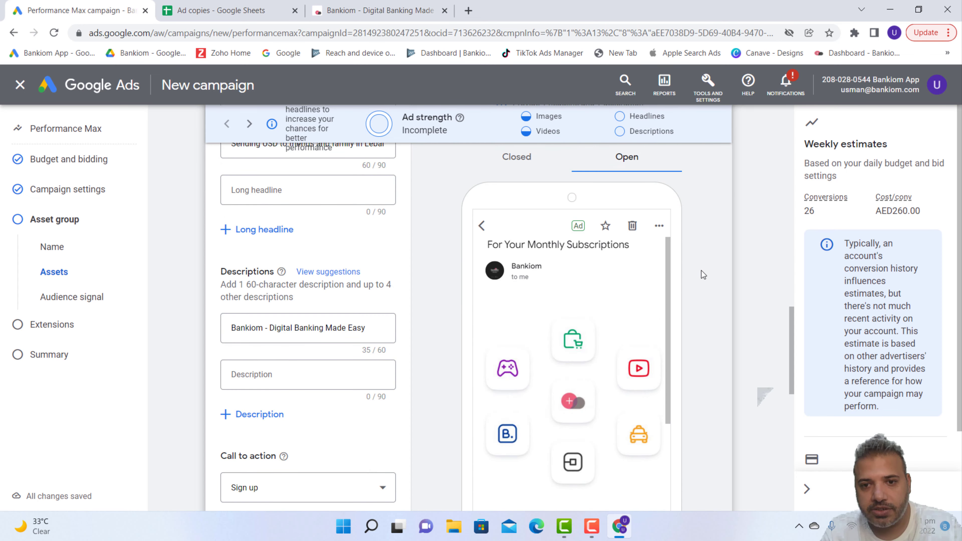
{"action": "scroll", "coordinate": [701, 270], "scroll_direction": "up", "scroll_amount": 4}
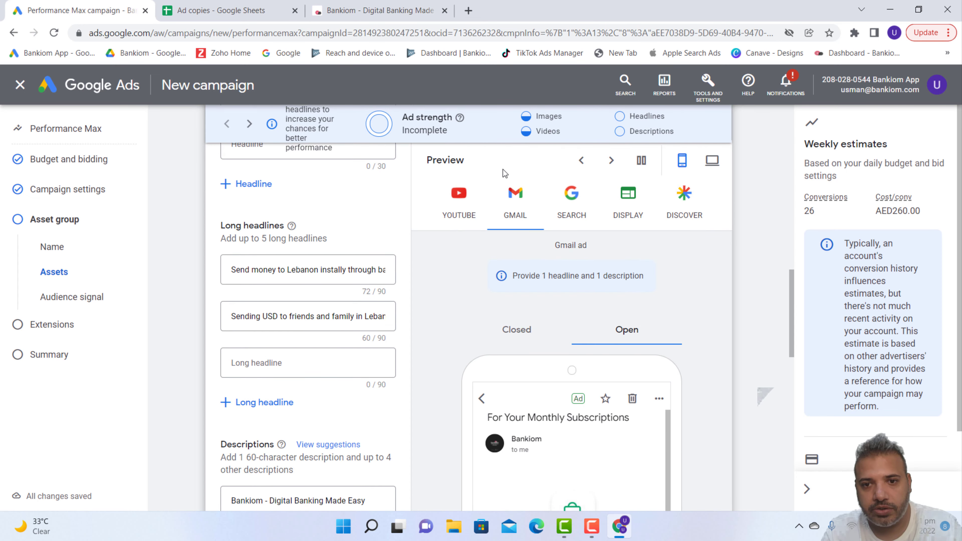
{"action": "scroll", "coordinate": [556, 223], "scroll_direction": "down", "scroll_amount": 4}
{"action": "scroll", "coordinate": [557, 223], "scroll_direction": "up", "scroll_amount": 4}
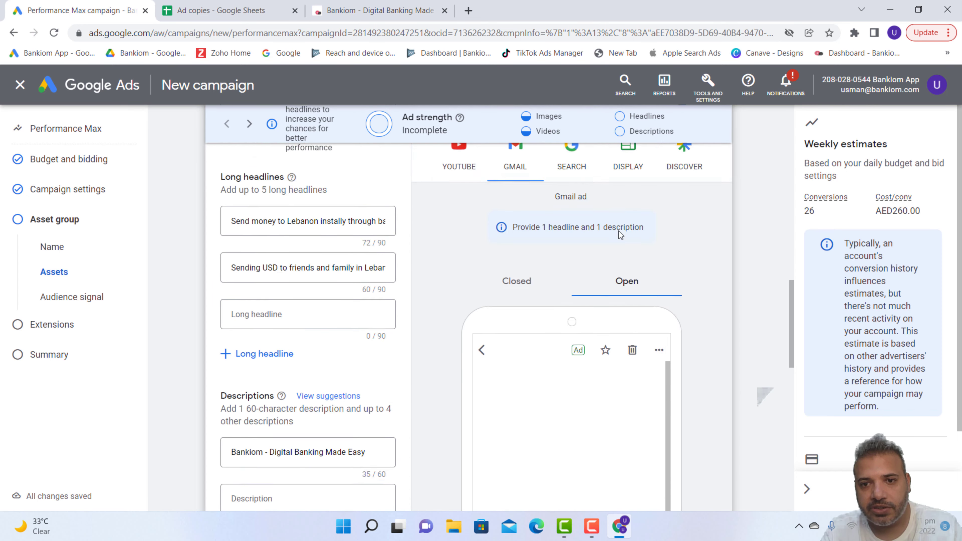
Look at the asset group's Search, Display and Discover ad previews.
{"action": "left_click", "coordinate": [560, 199]}
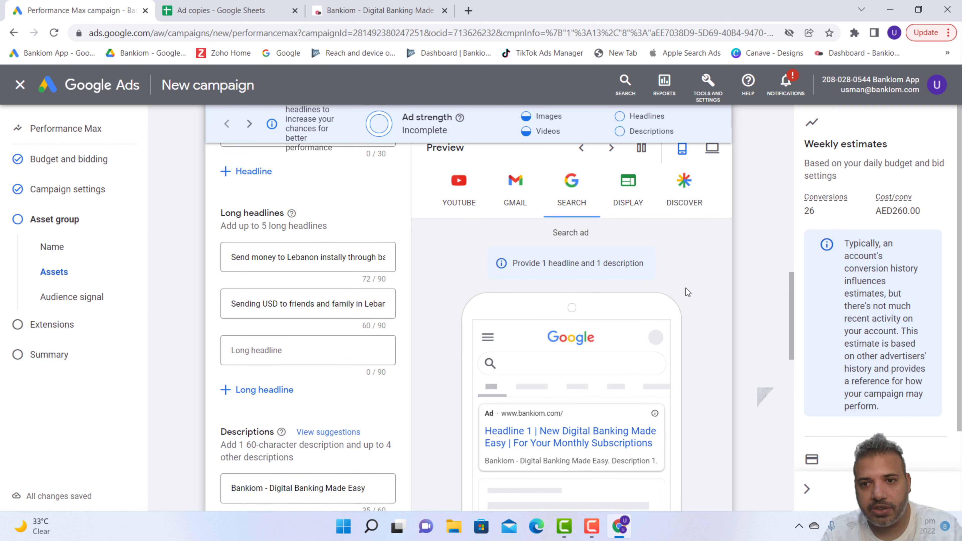
{"action": "left_click", "coordinate": [627, 189]}
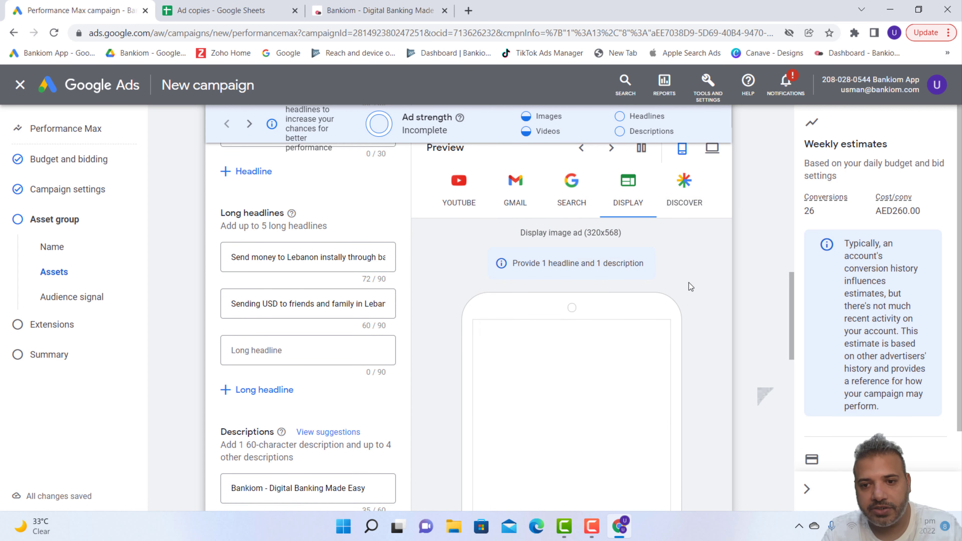
{"action": "scroll", "coordinate": [689, 283], "scroll_direction": "down", "scroll_amount": 3}
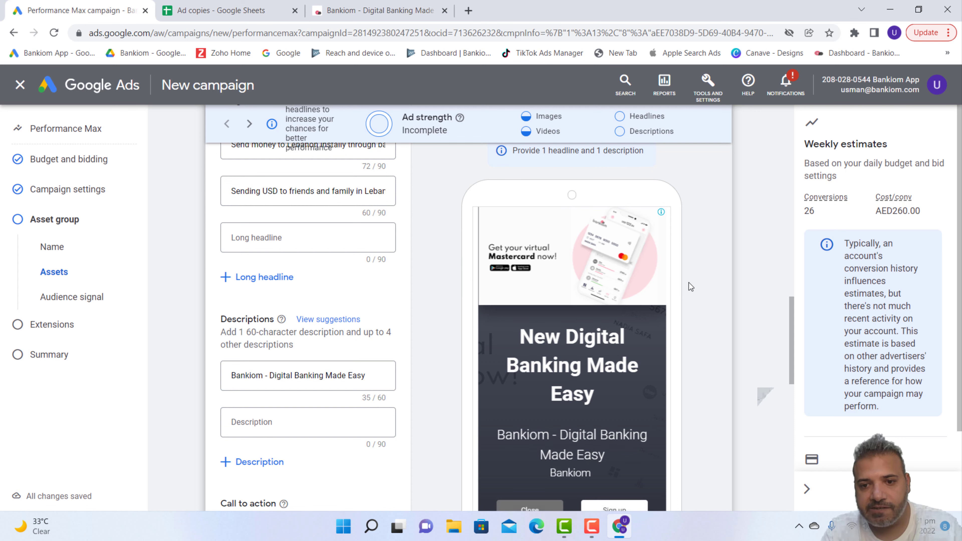
{"action": "scroll", "coordinate": [688, 282], "scroll_direction": "up", "scroll_amount": 3}
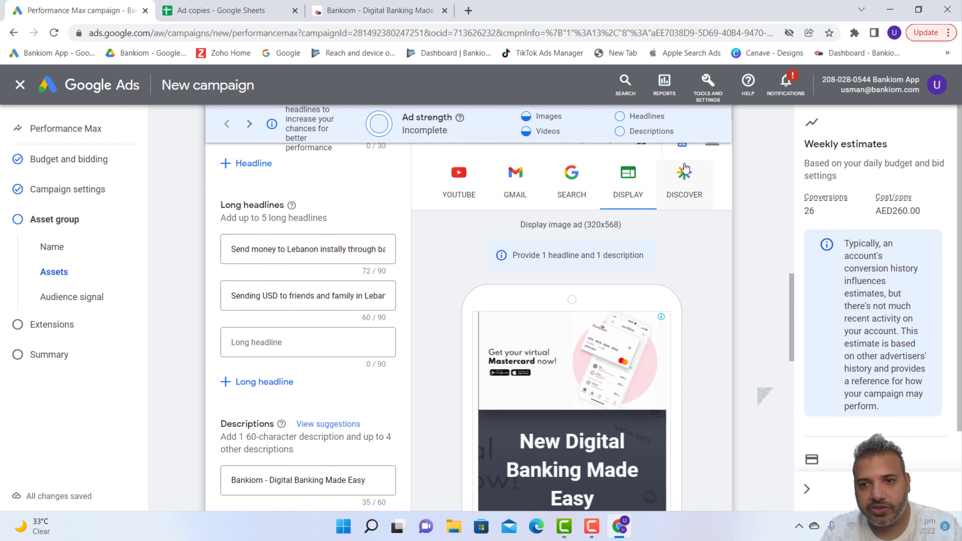
{"action": "left_click", "coordinate": [685, 168]}
{"action": "scroll", "coordinate": [677, 331], "scroll_direction": "down", "scroll_amount": 3}
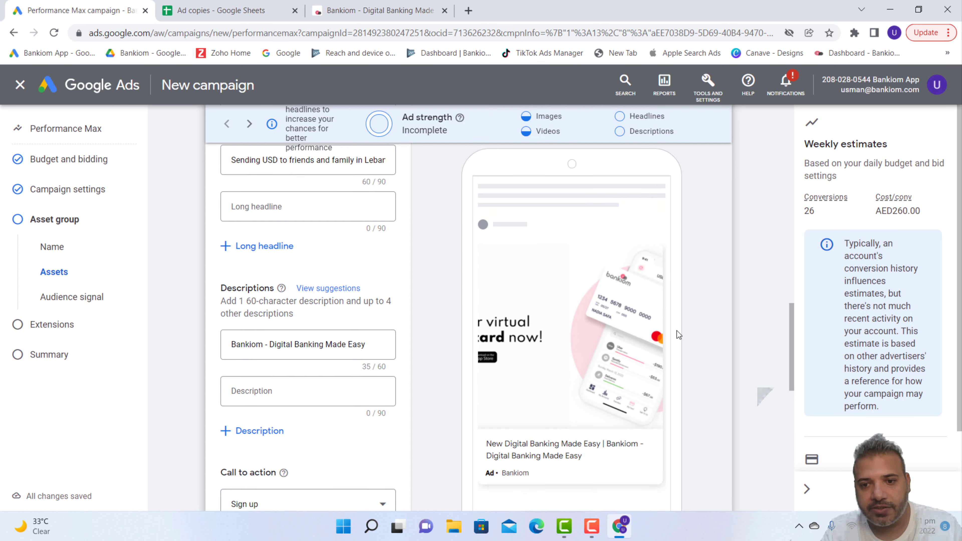
{"action": "scroll", "coordinate": [676, 331], "scroll_direction": "down", "scroll_amount": 2}
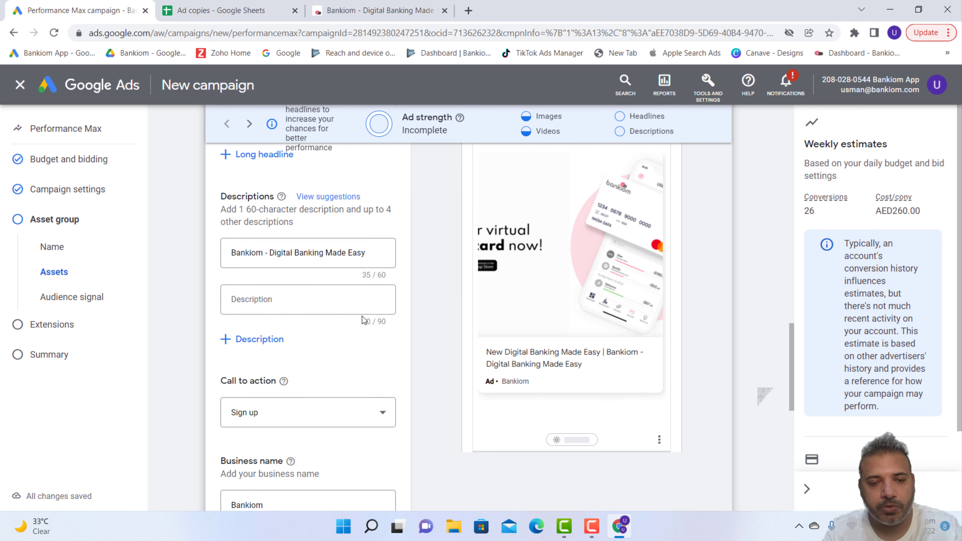
Read the help guidelines for the asset group's images and videos.
{"action": "scroll", "coordinate": [362, 316], "scroll_direction": "up", "scroll_amount": 13}
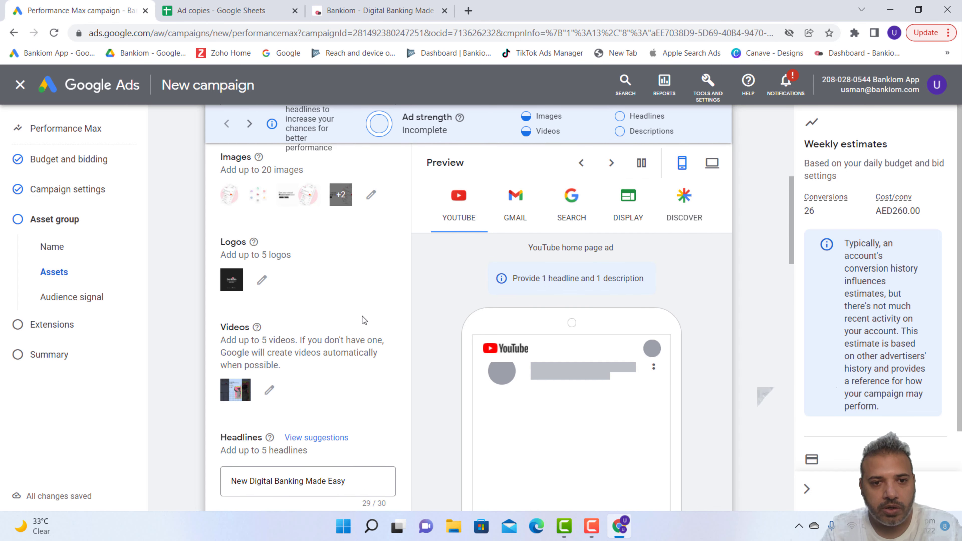
{"action": "scroll", "coordinate": [362, 316], "scroll_direction": "up", "scroll_amount": 5}
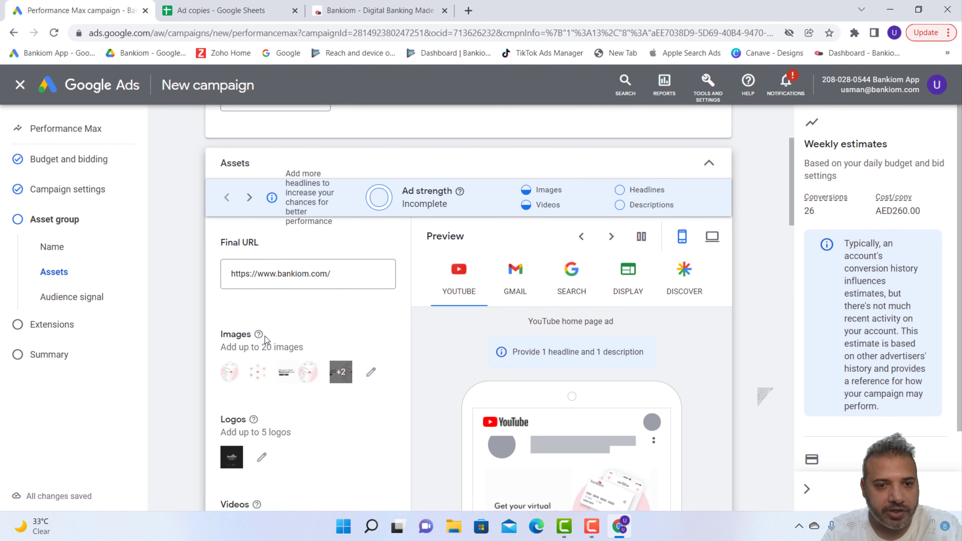
{"action": "mouse_move", "coordinate": [259, 336]}
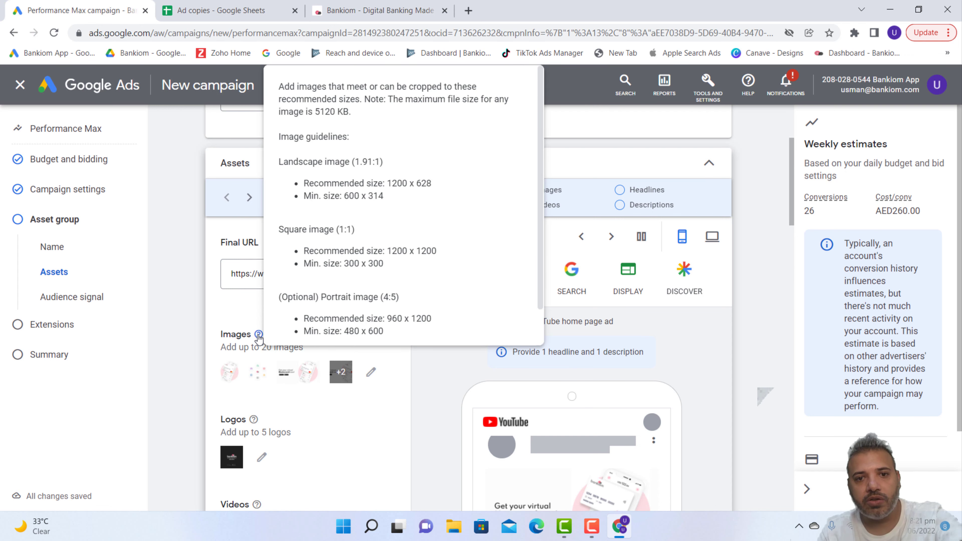
{"action": "scroll", "coordinate": [258, 337], "scroll_direction": "down", "scroll_amount": 2}
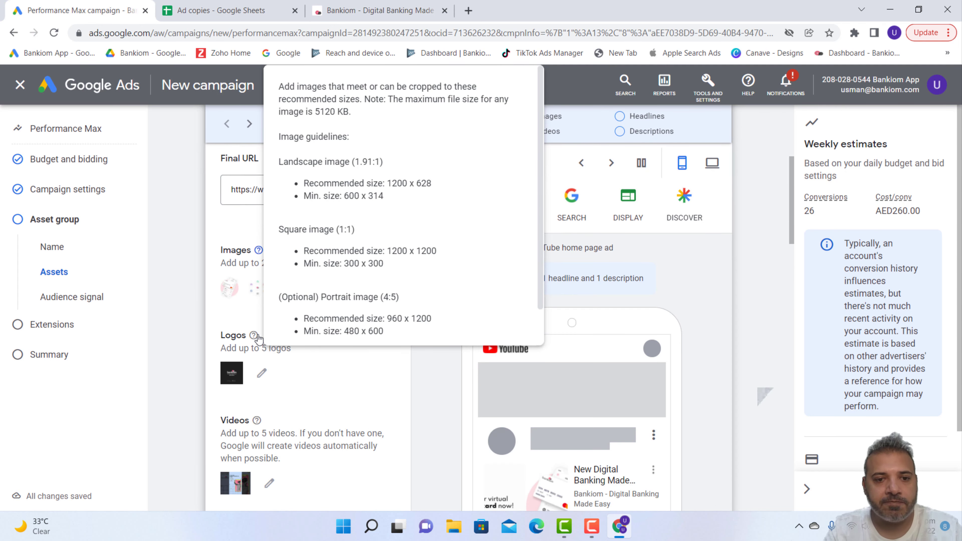
{"action": "scroll", "coordinate": [280, 395], "scroll_direction": "down", "scroll_amount": 1}
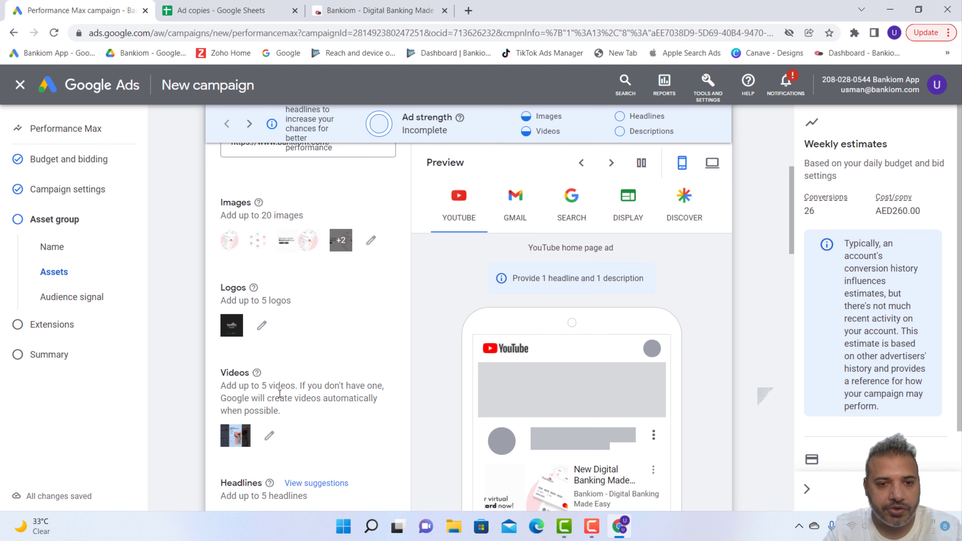
{"action": "mouse_move", "coordinate": [258, 374]}
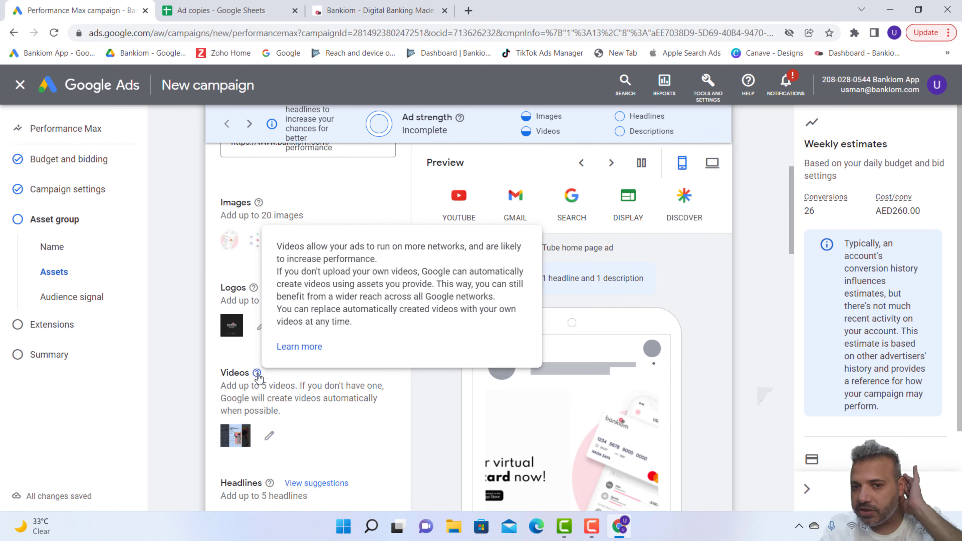
{"action": "scroll", "coordinate": [384, 403], "scroll_direction": "down", "scroll_amount": 5}
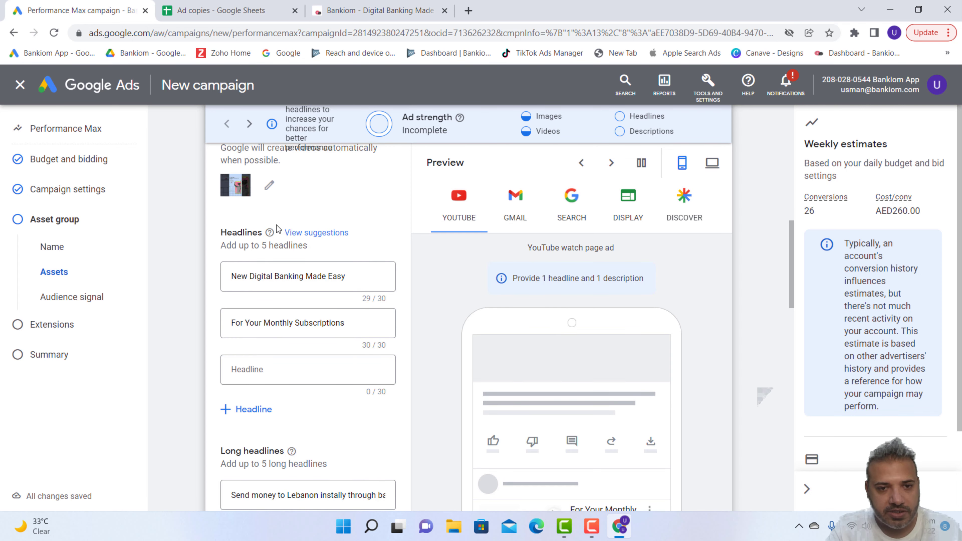
Continue from the asset group to the campaign's extensions and look over the sitelink extension fields.
{"action": "scroll", "coordinate": [355, 345], "scroll_direction": "down", "scroll_amount": 10}
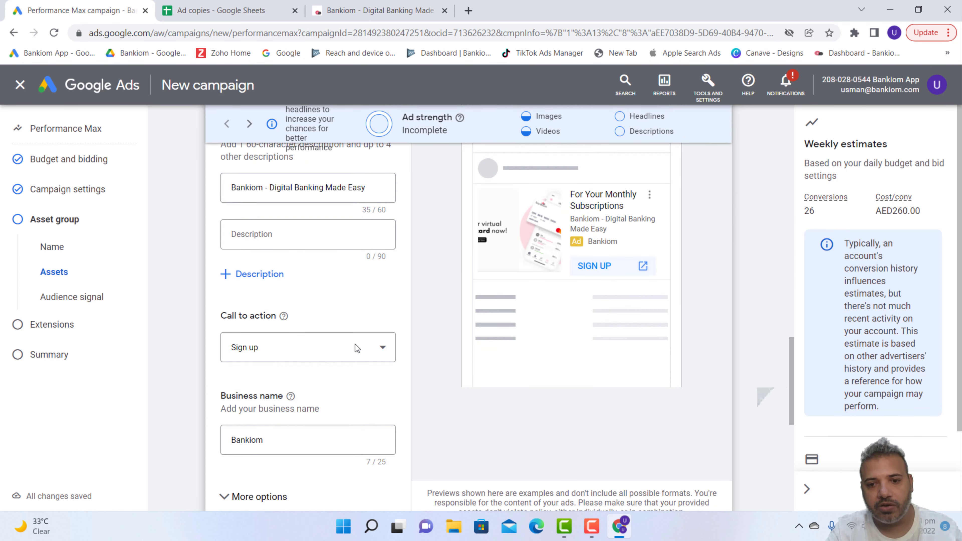
{"action": "scroll", "coordinate": [358, 305], "scroll_direction": "down", "scroll_amount": 8}
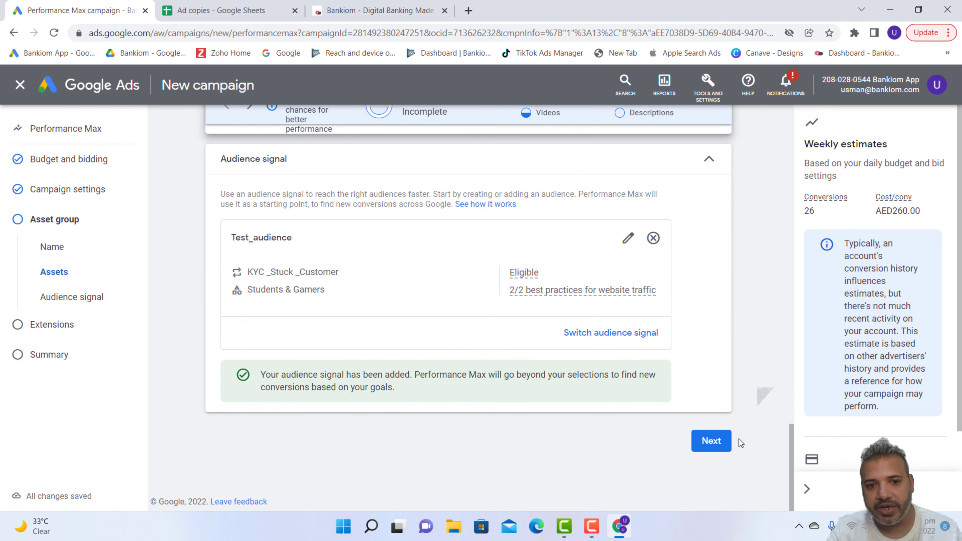
{"action": "left_click", "coordinate": [711, 441]}
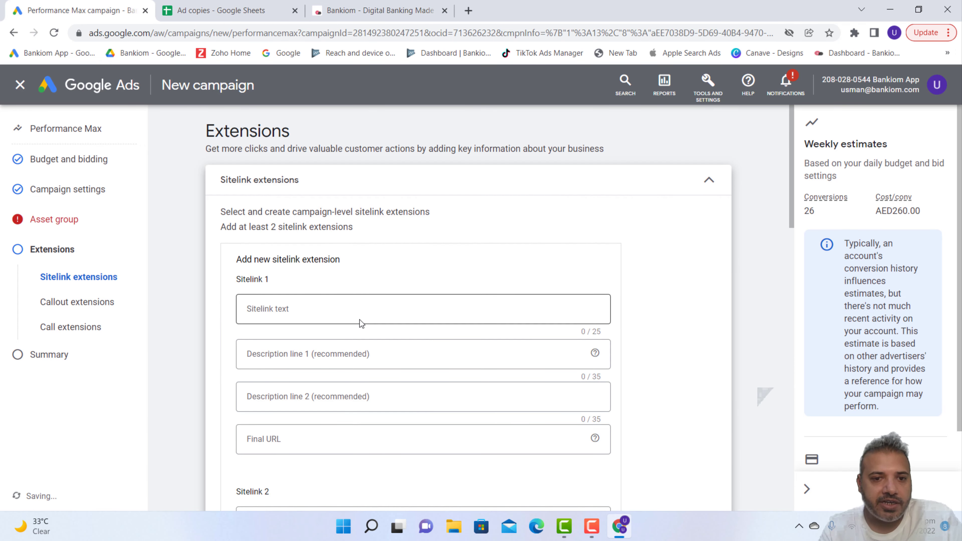
{"action": "scroll", "coordinate": [368, 316], "scroll_direction": "down", "scroll_amount": 3}
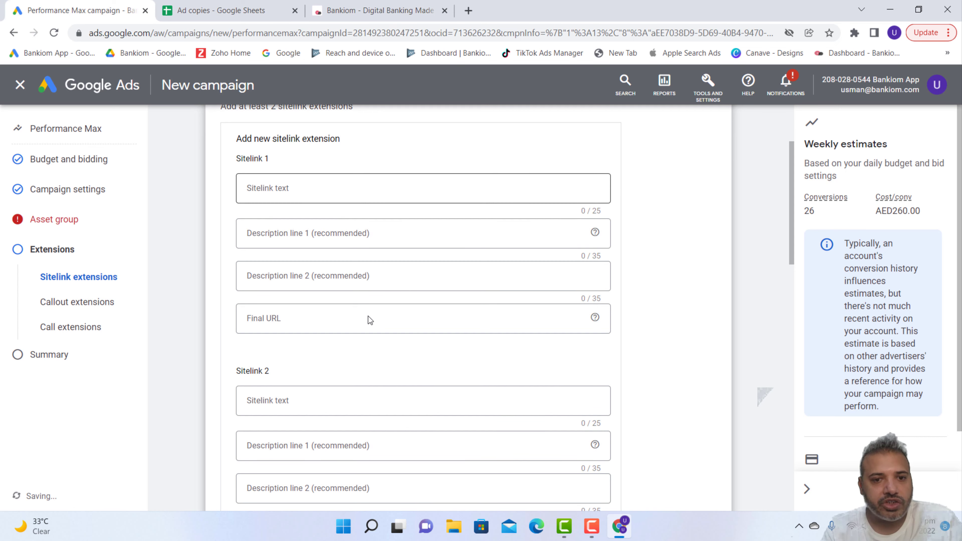
{"action": "scroll", "coordinate": [368, 315], "scroll_direction": "down", "scroll_amount": 4}
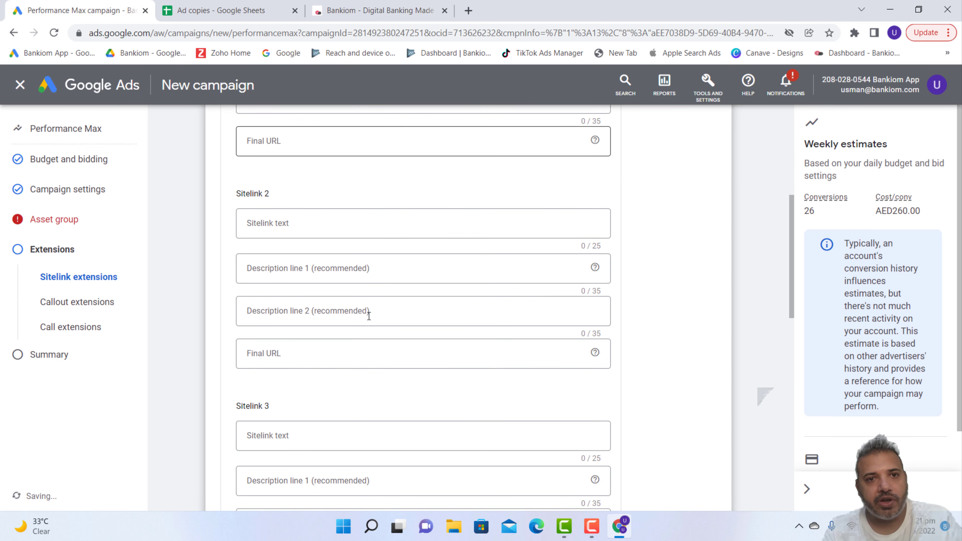
{"action": "scroll", "coordinate": [369, 316], "scroll_direction": "up", "scroll_amount": 7}
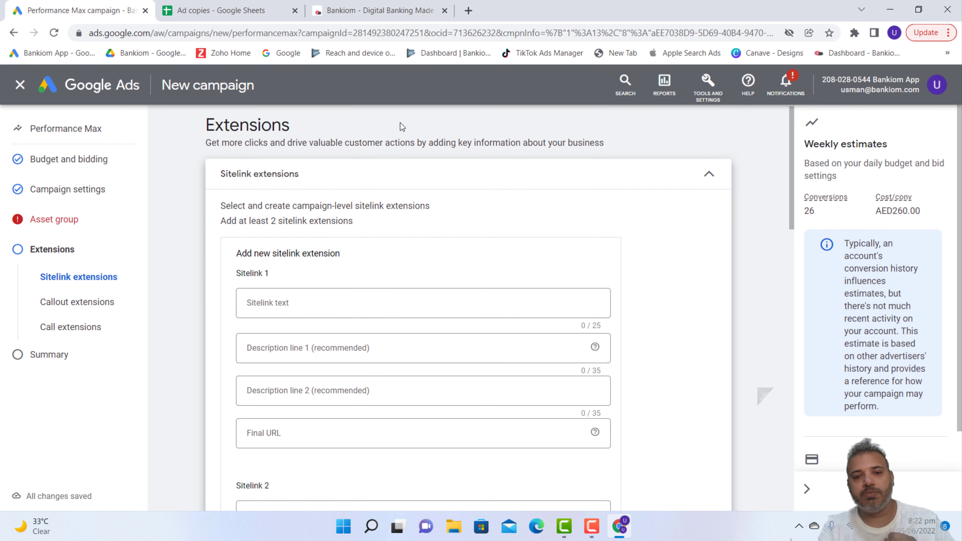
Fill in Sitelink 1 from the Ad copies sheet with text "Send USD to Lebanon" and description line 1 "Send USD to Lebanon instantly".
{"action": "left_click", "coordinate": [251, 10]}
{"action": "scroll", "coordinate": [752, 232], "scroll_direction": "right", "scroll_amount": 5}
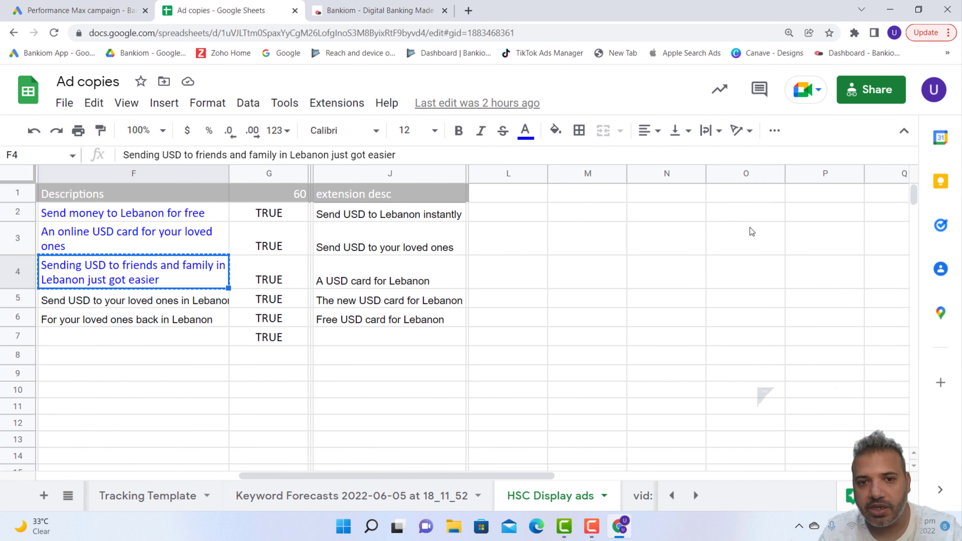
{"action": "left_click", "coordinate": [358, 219]}
{"action": "key", "text": "ctrl+c"}
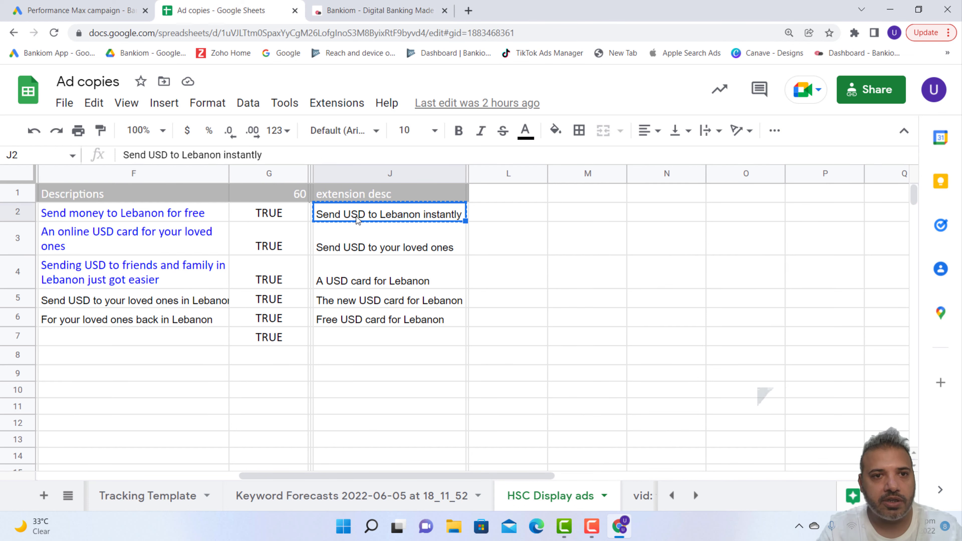
{"action": "left_click", "coordinate": [90, 7]}
{"action": "left_click", "coordinate": [272, 302]}
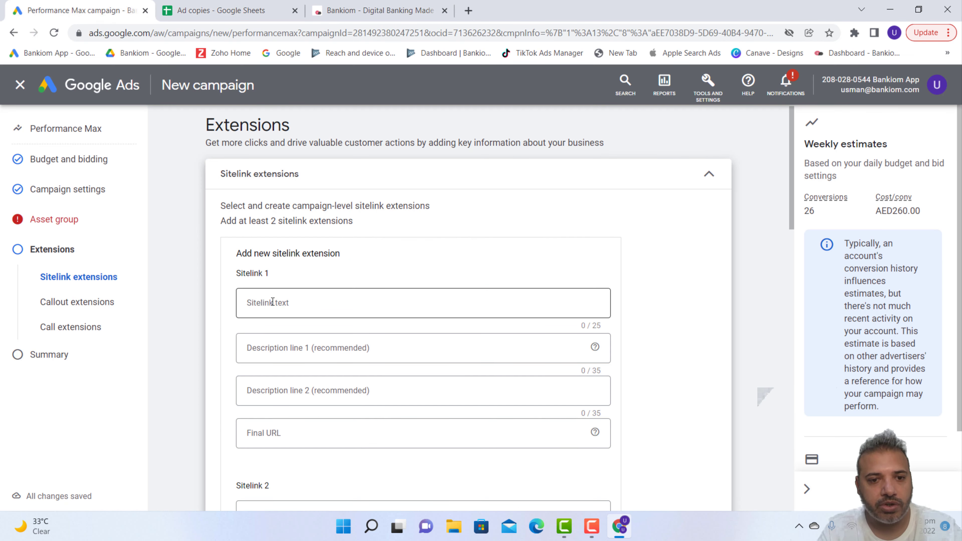
{"action": "key", "text": "ctrl+v"}
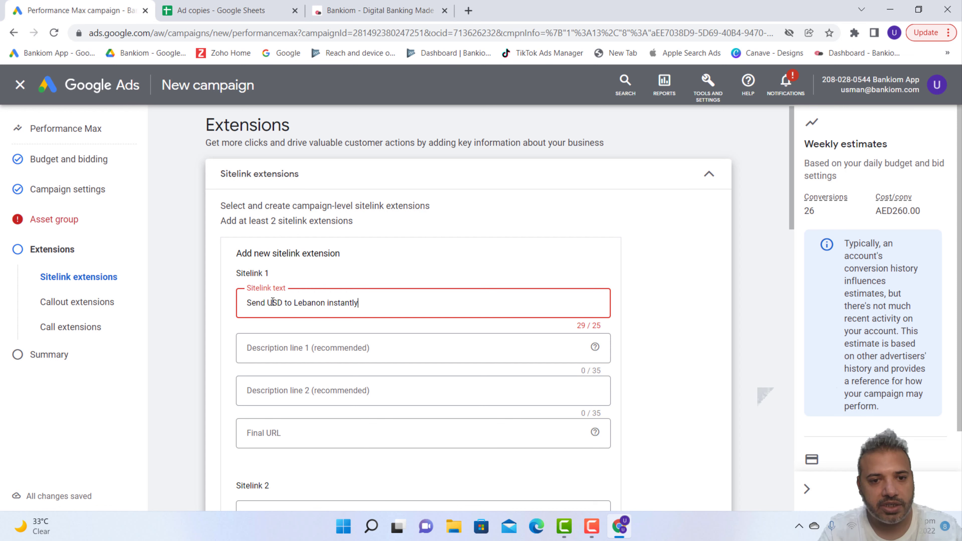
{"action": "left_click", "coordinate": [264, 365]}
{"action": "key", "text": "ctrl+v"}
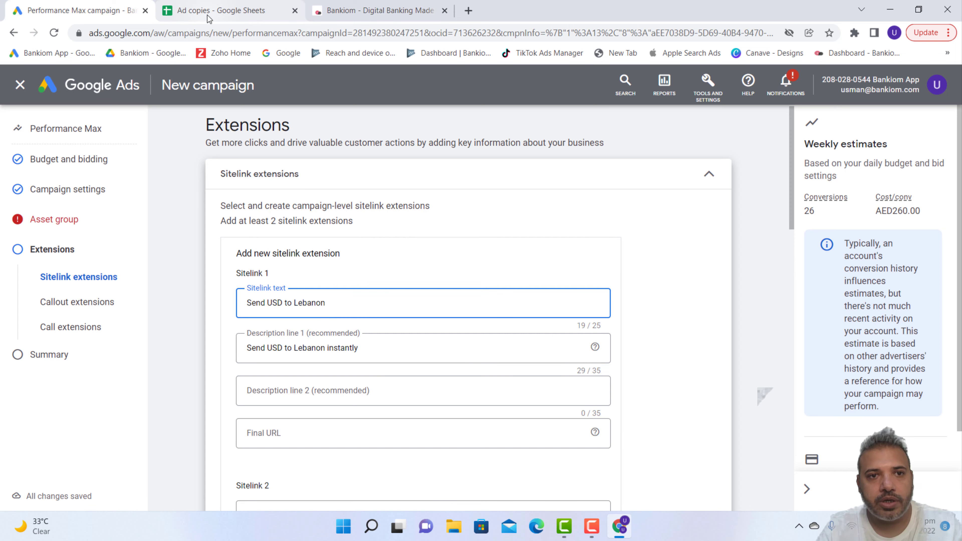
Copy "The new USD card for Lebanon" from the Ad copies sheet into description line 2 of Sitelink 1.
{"action": "left_click", "coordinate": [207, 15]}
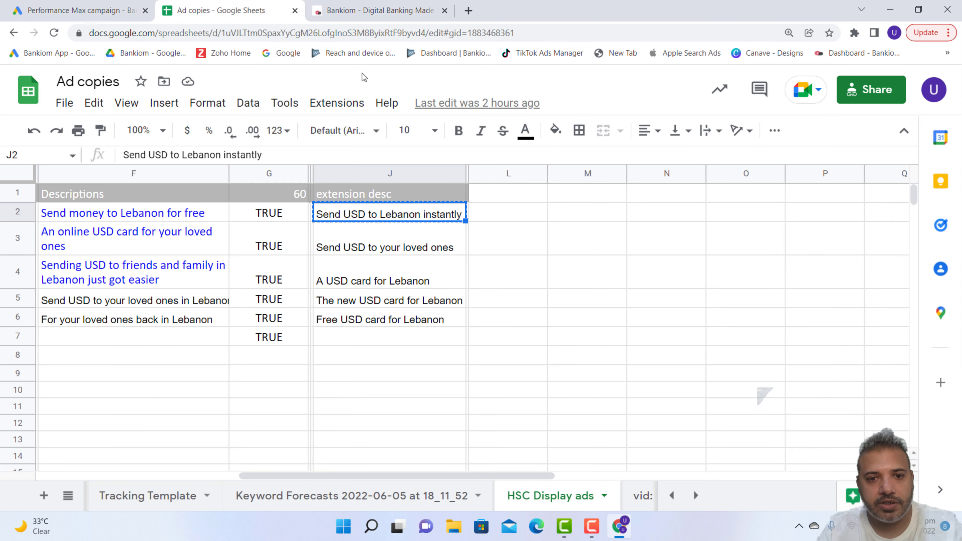
{"action": "left_click", "coordinate": [394, 284]}
{"action": "left_click", "coordinate": [368, 306]}
{"action": "key", "text": "ctrl+c"}
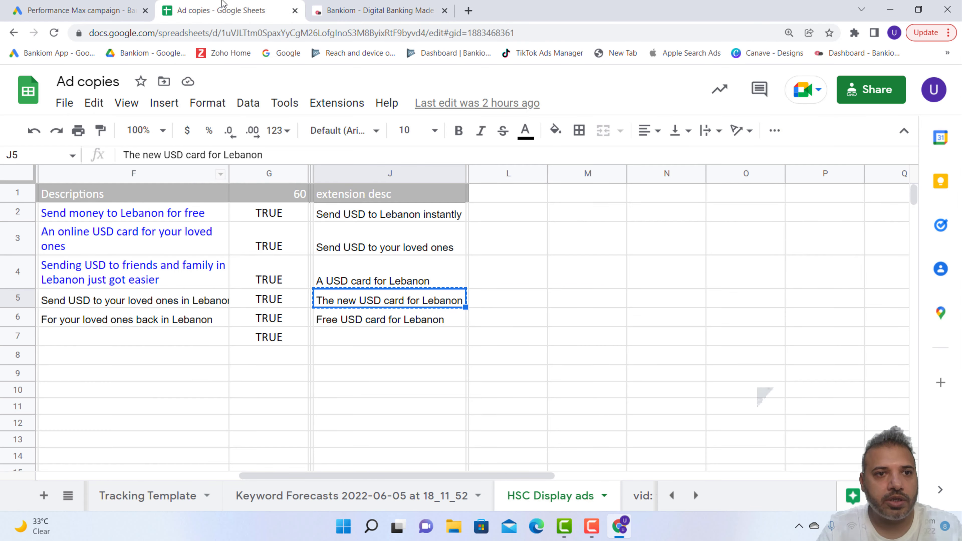
{"action": "left_click", "coordinate": [69, 5]}
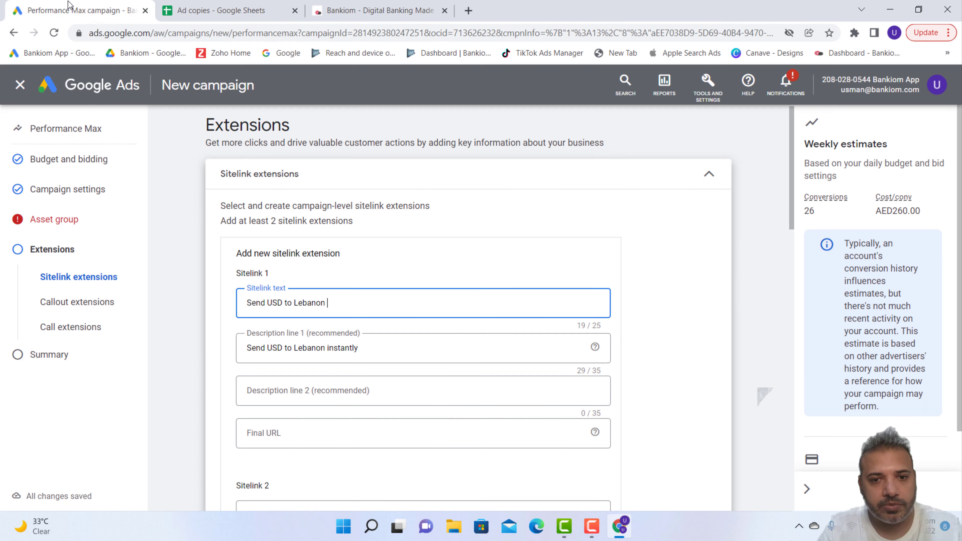
{"action": "left_click", "coordinate": [248, 399]}
{"action": "key", "text": "ctrl+v"}
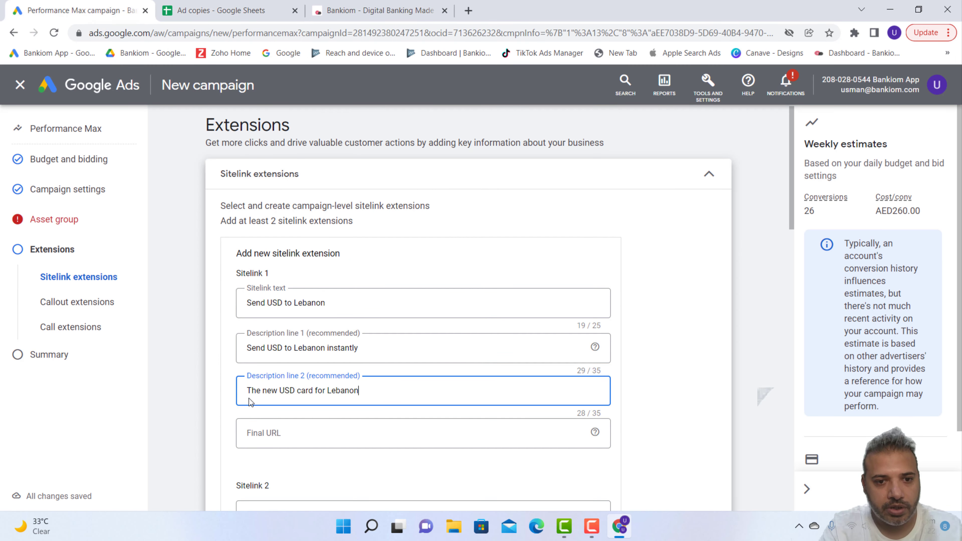
Enter the final URL for Sitelink 1 and save the sitelink extension.
{"action": "left_click", "coordinate": [312, 428]}
{"action": "scroll", "coordinate": [515, 440], "scroll_direction": "down", "scroll_amount": 10}
{"action": "scroll", "coordinate": [515, 440], "scroll_direction": "down", "scroll_amount": 10}
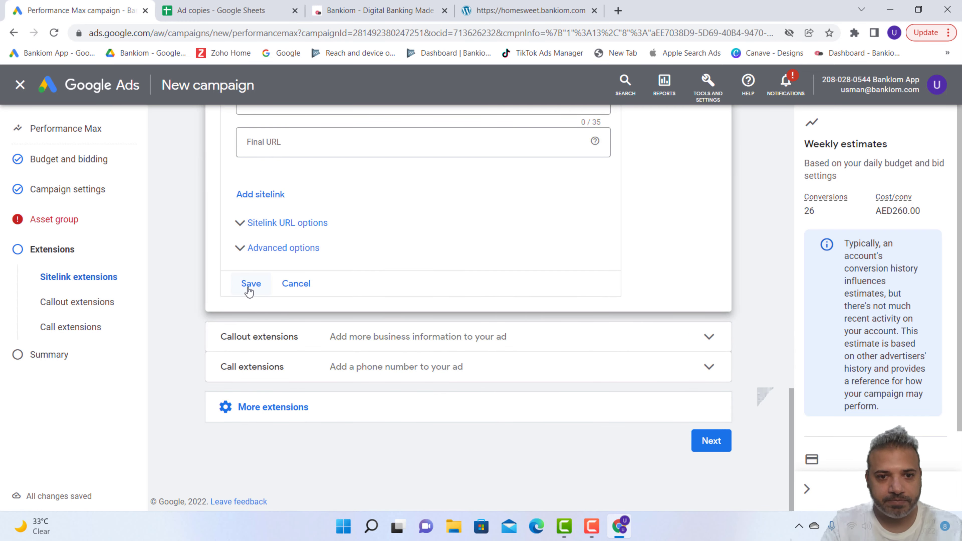
{"action": "left_click", "coordinate": [250, 284]}
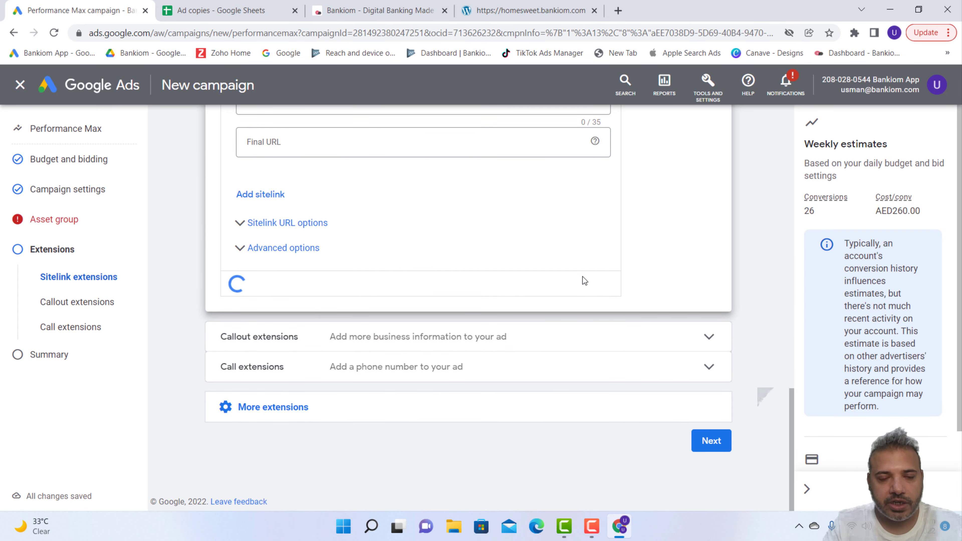
{"action": "scroll", "coordinate": [583, 276], "scroll_direction": "down", "scroll_amount": 6}
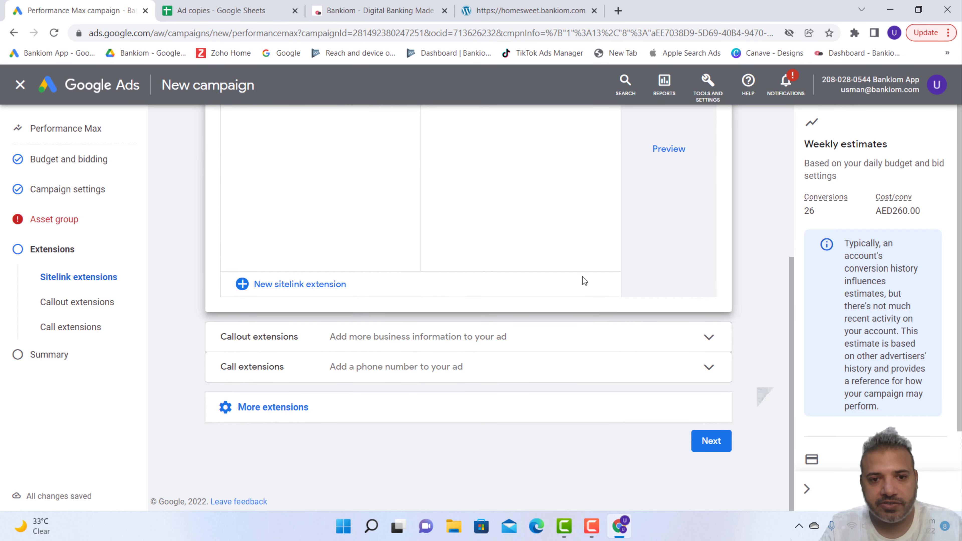
Continue to the campaign review and open the asset issues of Asset Group _test for fixing.
{"action": "left_click", "coordinate": [709, 441]}
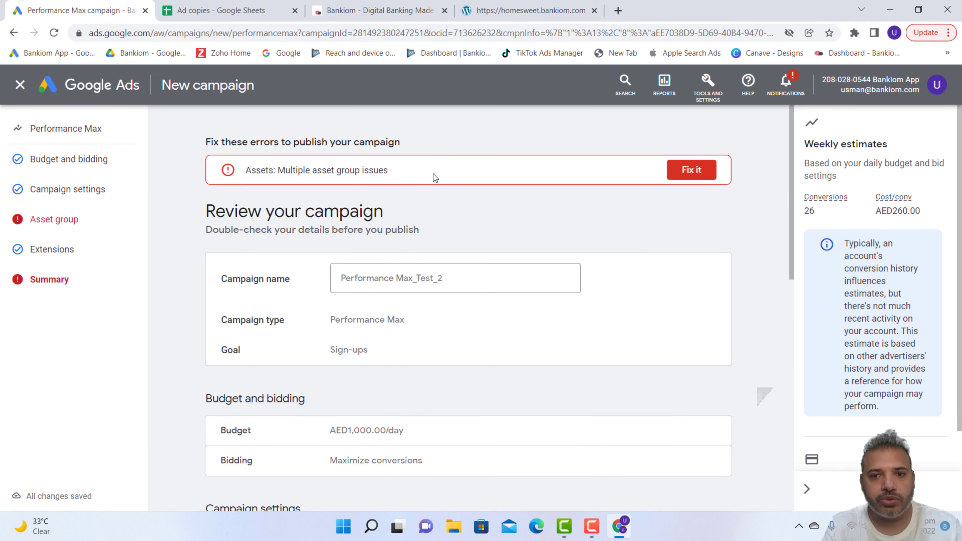
{"action": "scroll", "coordinate": [601, 228], "scroll_direction": "down", "scroll_amount": 10}
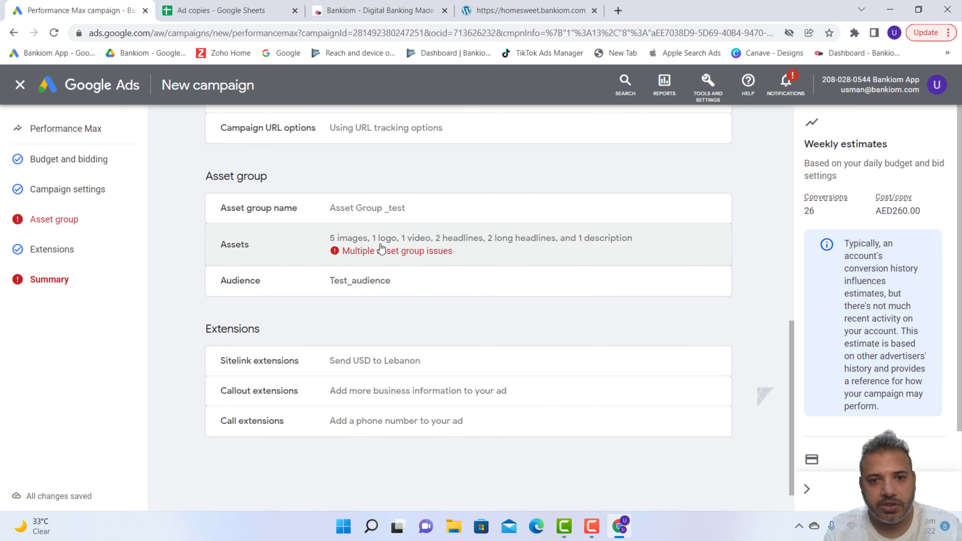
{"action": "left_click", "coordinate": [393, 255]}
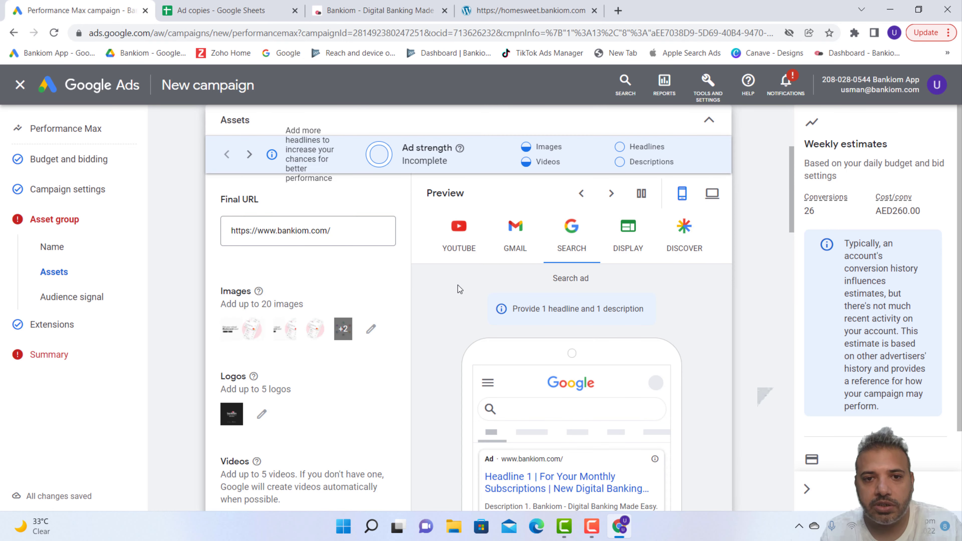
Add "An online USD card for Lebanon" from the Ad copies sheet as the asset group's third headline.
{"action": "scroll", "coordinate": [460, 289], "scroll_direction": "down", "scroll_amount": 8}
{"action": "scroll", "coordinate": [459, 289], "scroll_direction": "down", "scroll_amount": 4}
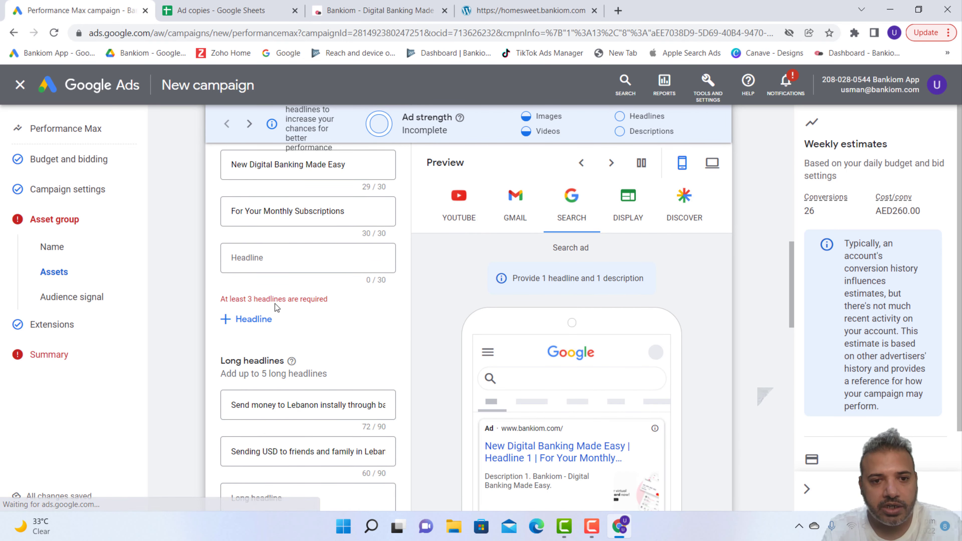
{"action": "left_click", "coordinate": [291, 262]}
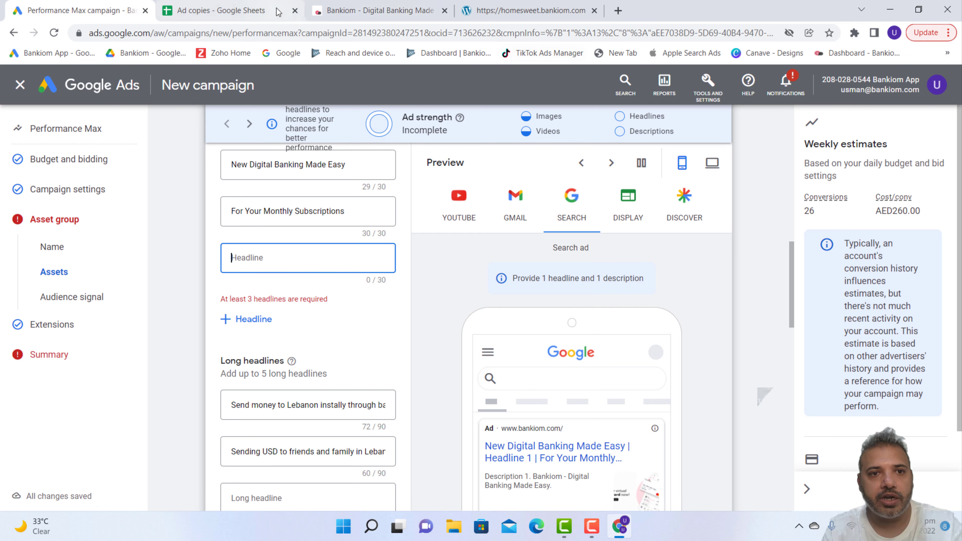
{"action": "left_click", "coordinate": [255, 9]}
{"action": "scroll", "coordinate": [166, 209], "scroll_direction": "left", "scroll_amount": 6}
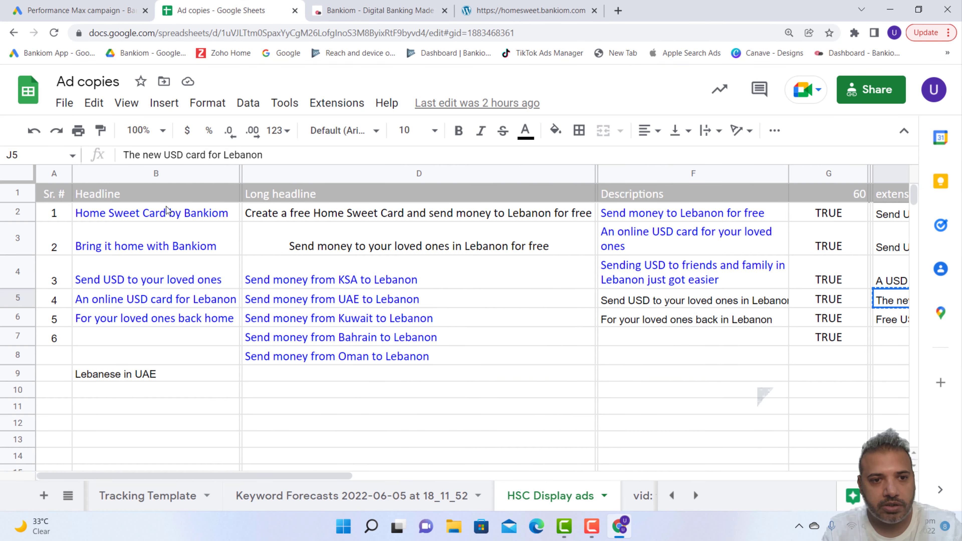
{"action": "left_click", "coordinate": [112, 299]}
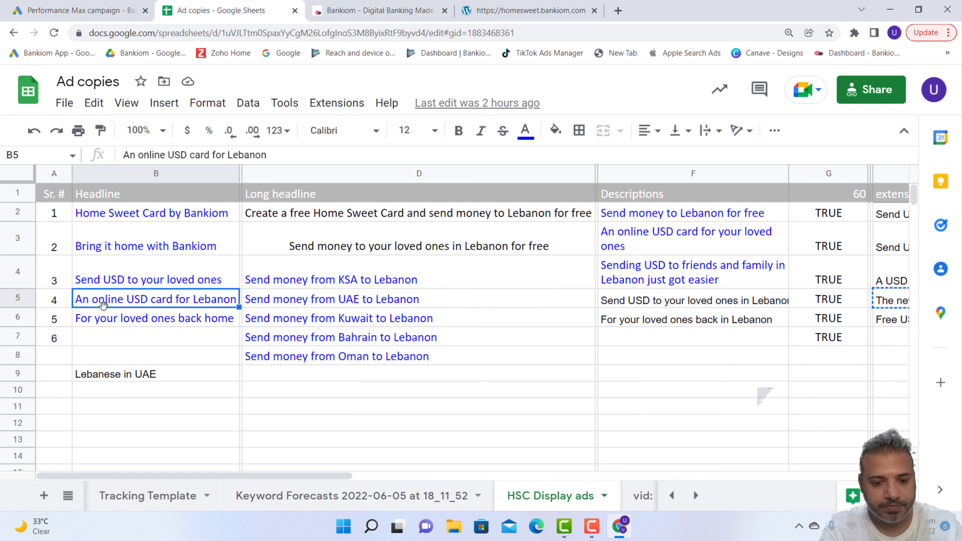
{"action": "key", "text": "ctrl+c"}
{"action": "left_click", "coordinate": [72, 9]}
{"action": "left_click", "coordinate": [341, 260]}
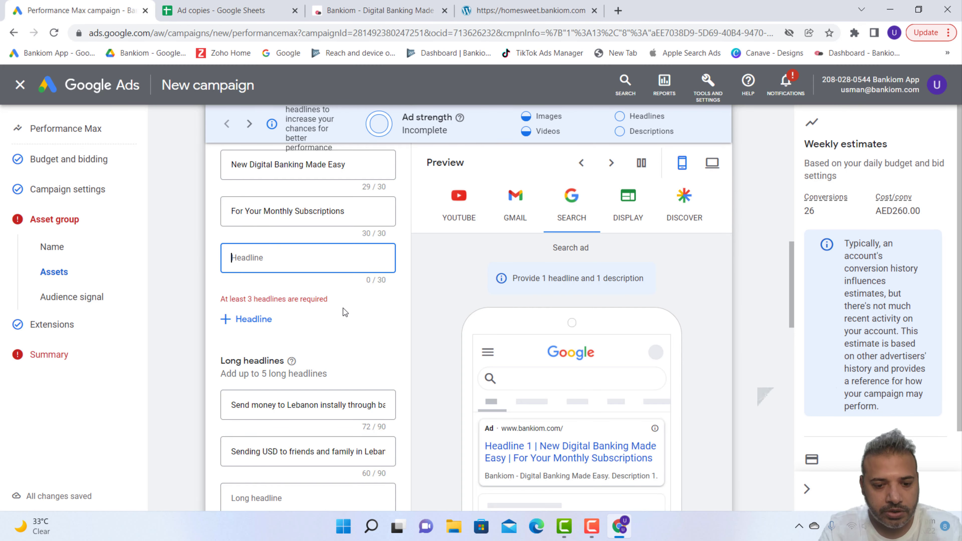
{"action": "key", "text": "ctrl+v"}
Add "Send USD to your loved ones in Lebanon" from the Ad copies sheet as the asset group's second description.
{"action": "scroll", "coordinate": [453, 344], "scroll_direction": "down", "scroll_amount": 10}
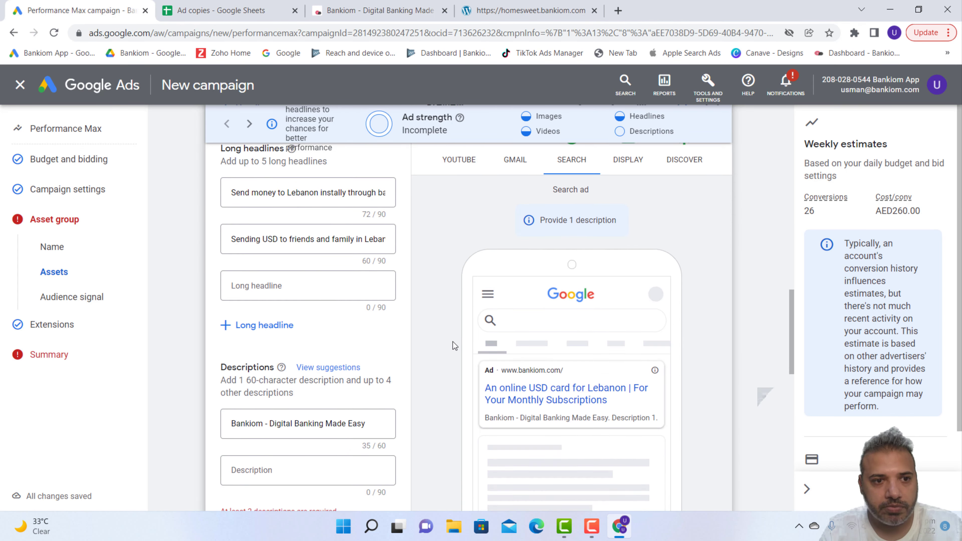
{"action": "scroll", "coordinate": [322, 295], "scroll_direction": "up", "scroll_amount": 3}
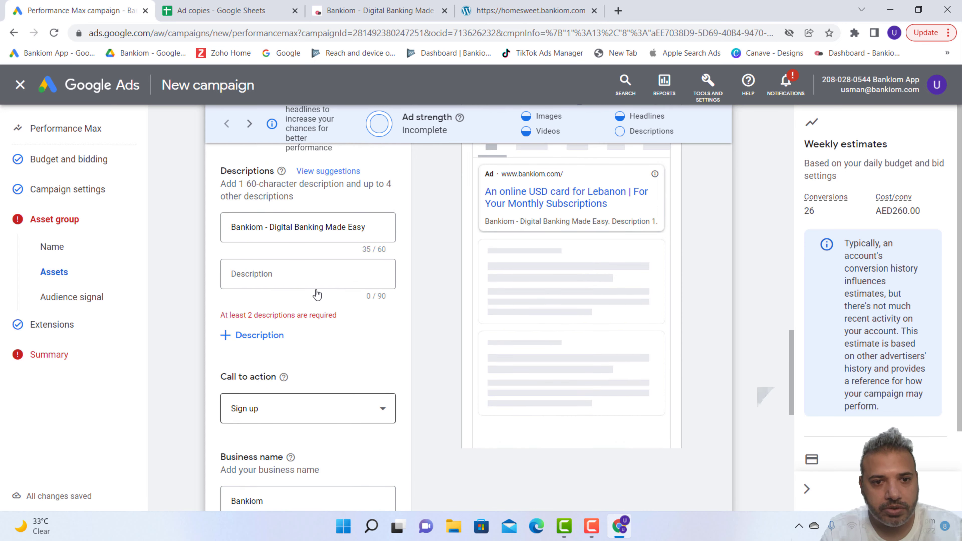
{"action": "left_click", "coordinate": [279, 274]}
{"action": "left_click", "coordinate": [226, 15]}
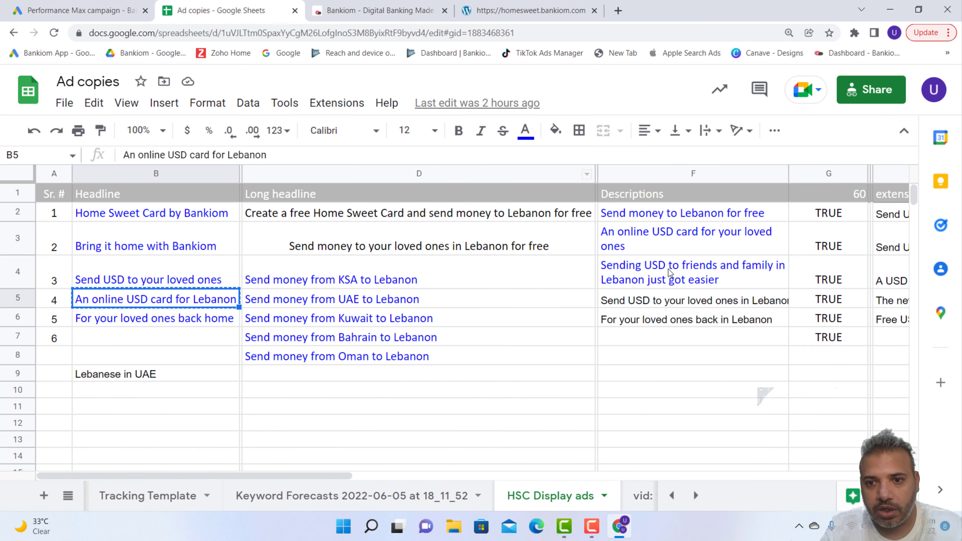
{"action": "left_click", "coordinate": [648, 301]}
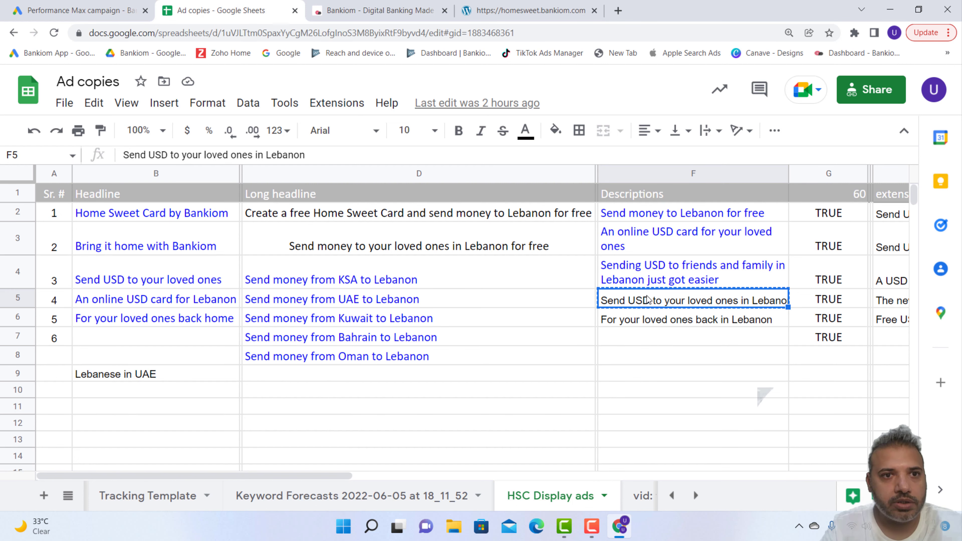
{"action": "left_click", "coordinate": [75, 10]}
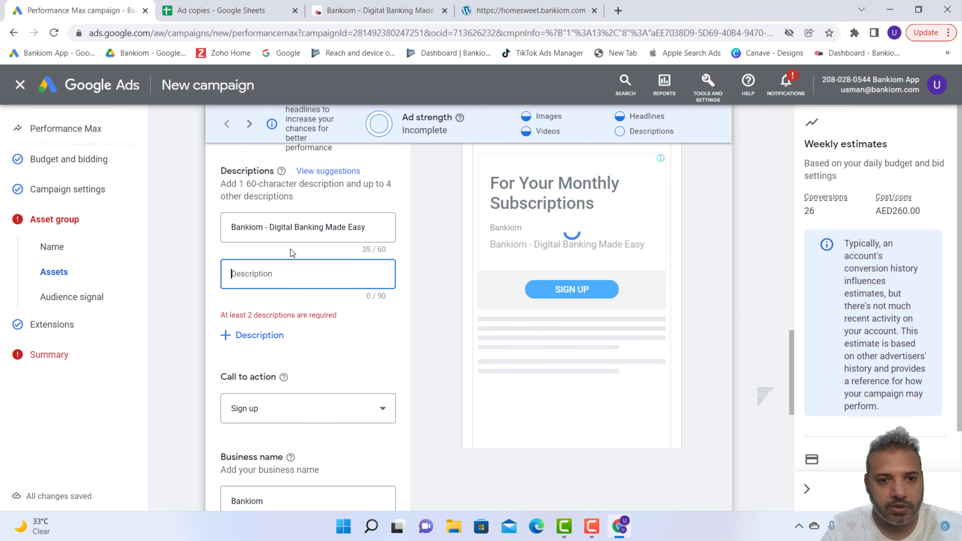
{"action": "key", "text": "ctrl+v"}
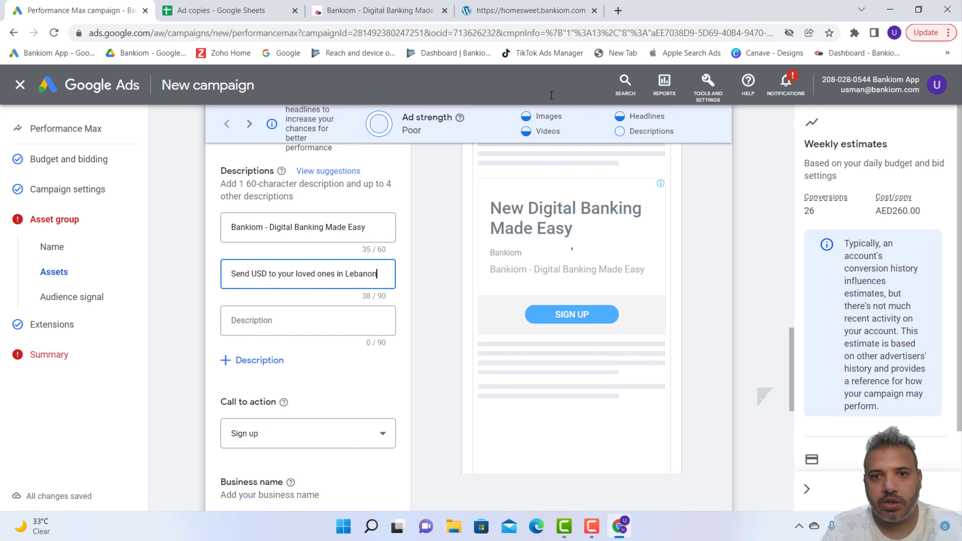
Continue from the asset group past the extensions to the campaign review.
{"action": "scroll", "coordinate": [410, 345], "scroll_direction": "down", "scroll_amount": 10}
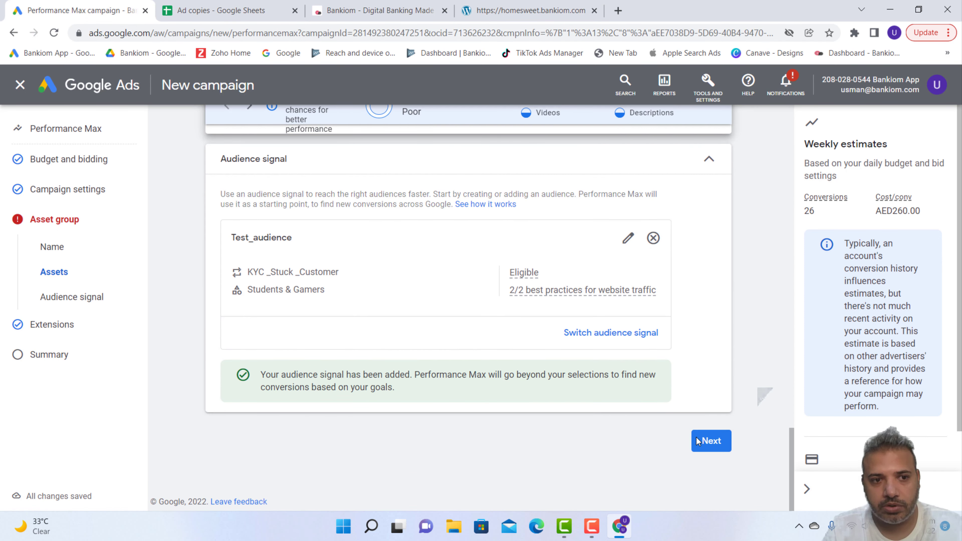
{"action": "left_click", "coordinate": [697, 438]}
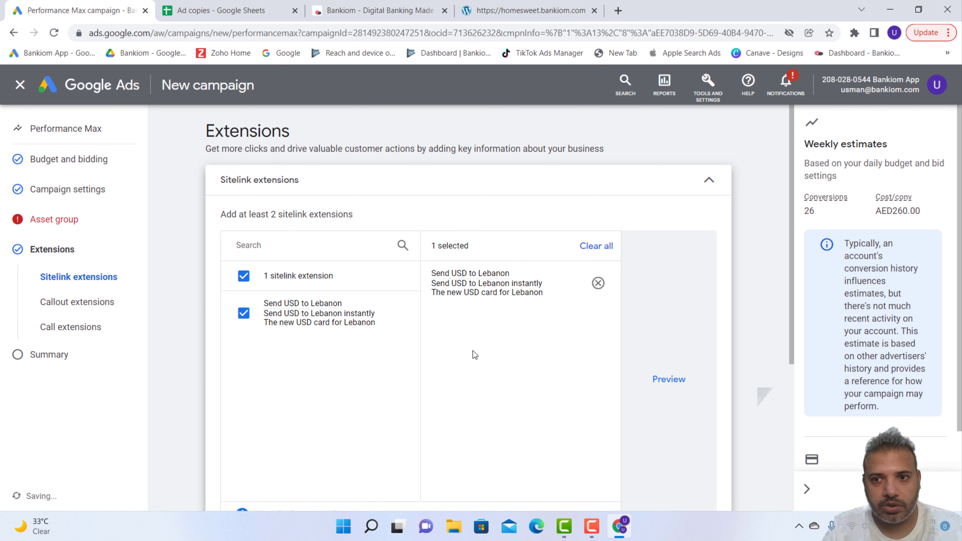
{"action": "scroll", "coordinate": [474, 355], "scroll_direction": "down", "scroll_amount": 5}
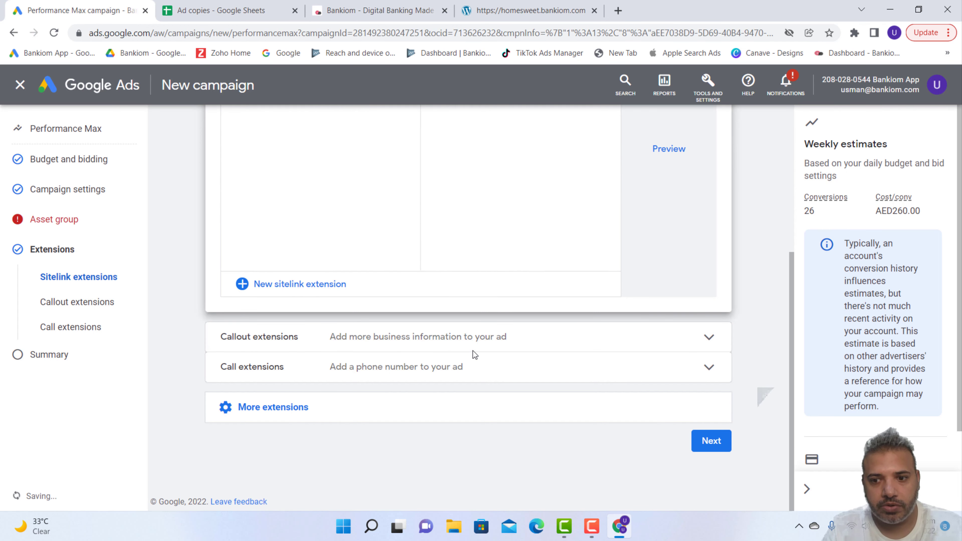
{"action": "left_click", "coordinate": [715, 446]}
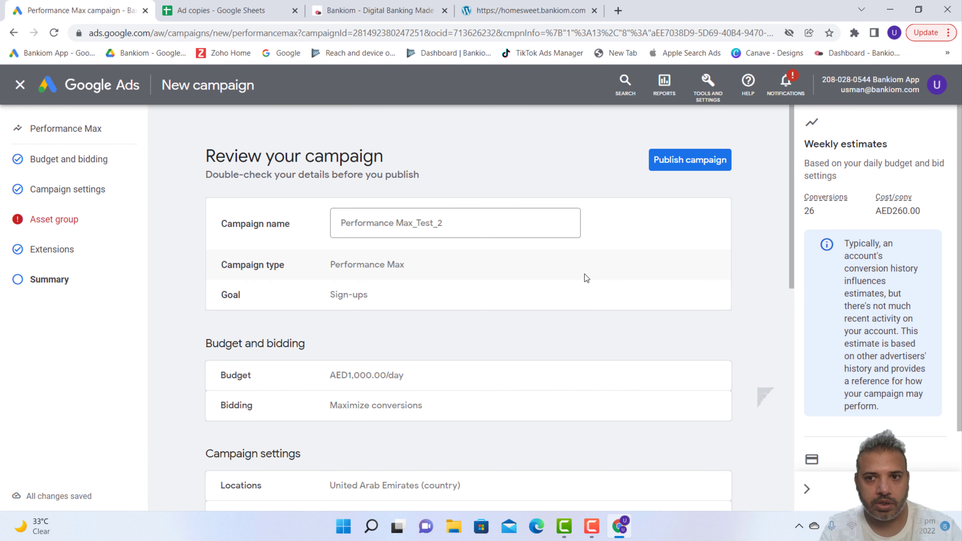
Review the campaign summary, covering name, goal, budget and bidding, campaign settings, asset group and extensions.
{"action": "scroll", "coordinate": [585, 273], "scroll_direction": "down", "scroll_amount": 15}
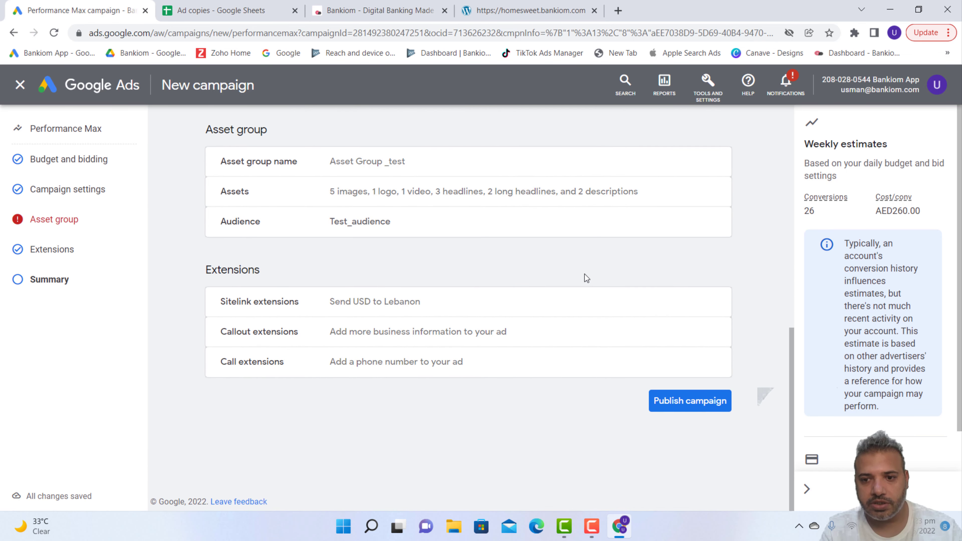
{"action": "scroll", "coordinate": [585, 274], "scroll_direction": "up", "scroll_amount": 15}
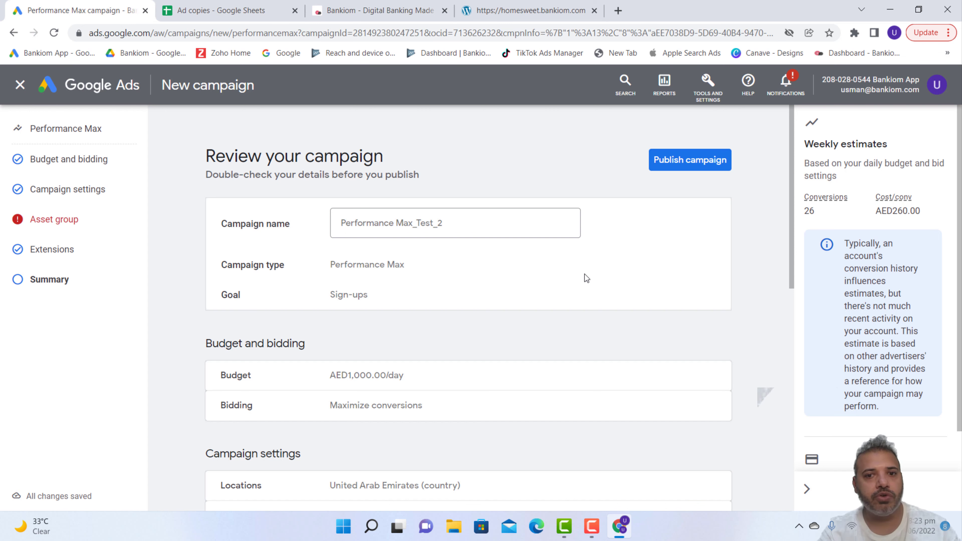
{"action": "scroll", "coordinate": [405, 279], "scroll_direction": "down", "scroll_amount": 2}
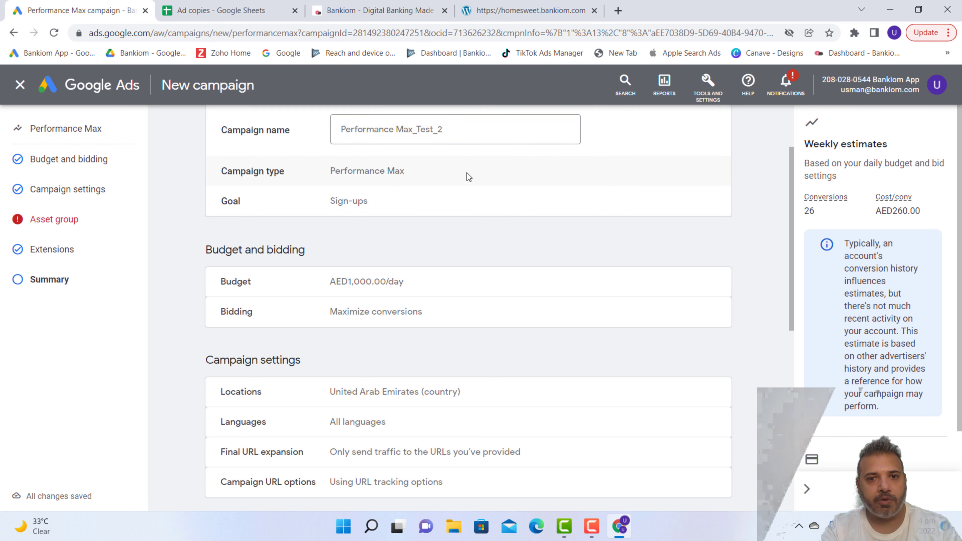
{"action": "scroll", "coordinate": [404, 203], "scroll_direction": "down", "scroll_amount": 2}
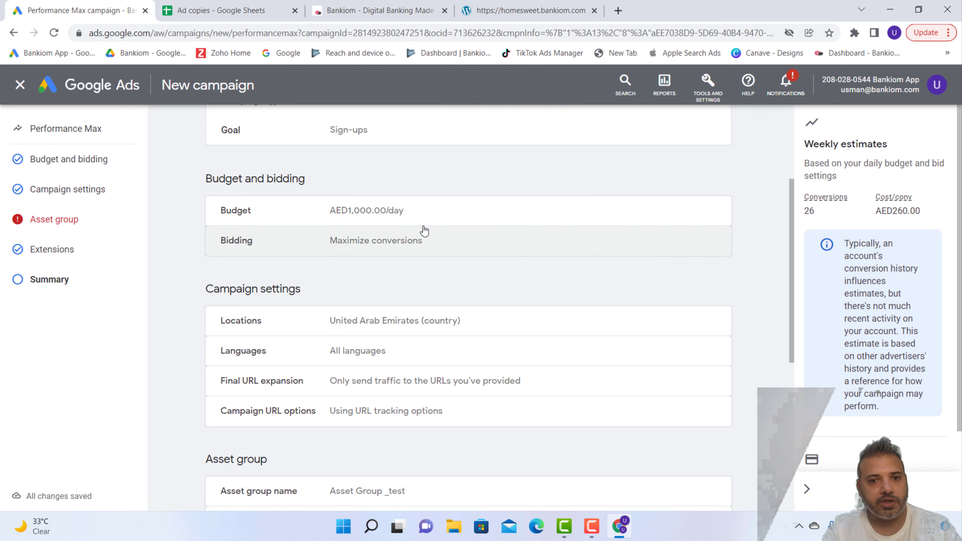
{"action": "scroll", "coordinate": [453, 249], "scroll_direction": "down", "scroll_amount": 3}
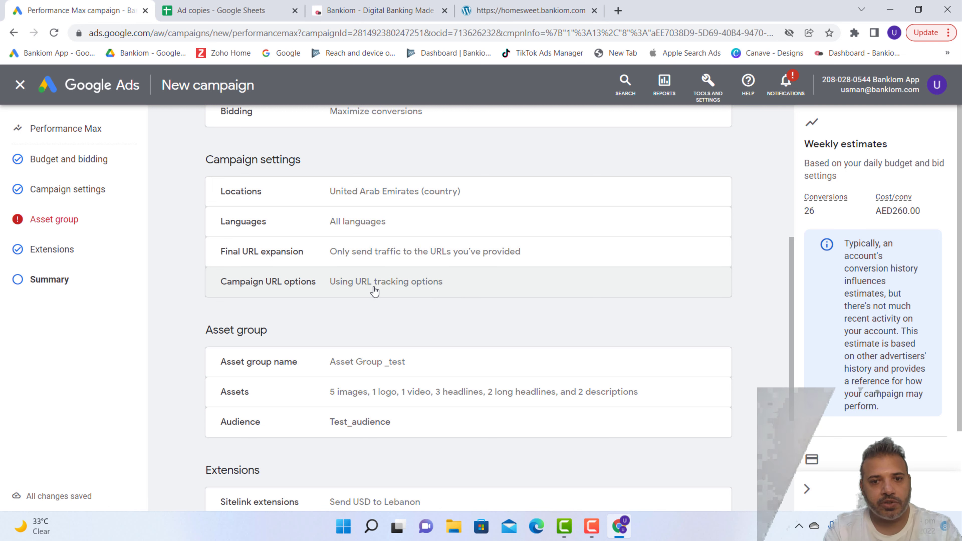
{"action": "scroll", "coordinate": [520, 290], "scroll_direction": "down", "scroll_amount": 2}
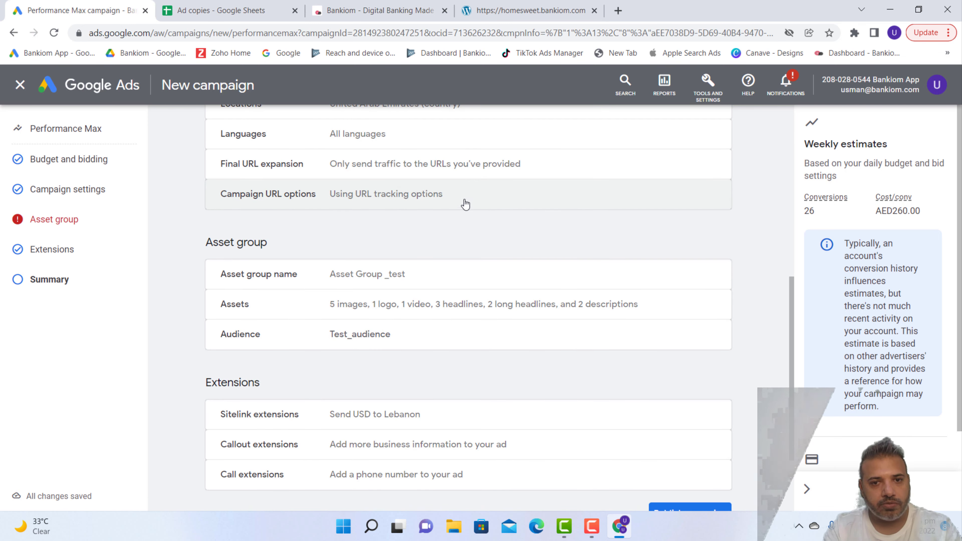
{"action": "scroll", "coordinate": [462, 206], "scroll_direction": "down", "scroll_amount": 2}
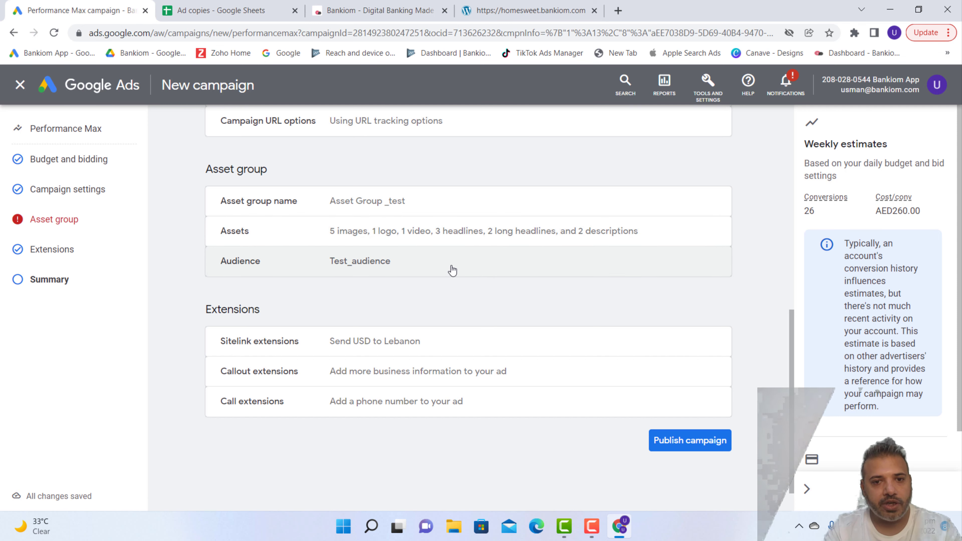
{"action": "scroll", "coordinate": [453, 271], "scroll_direction": "down", "scroll_amount": 1}
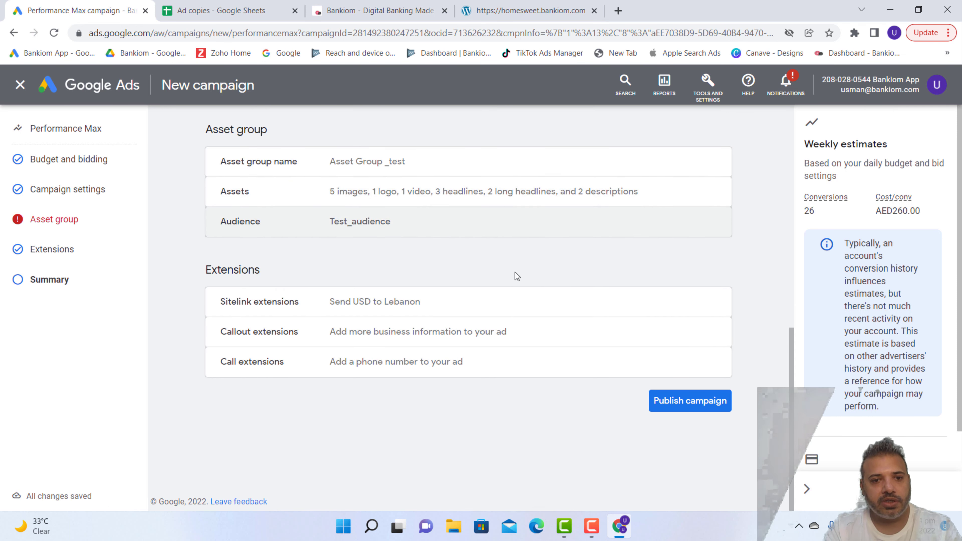